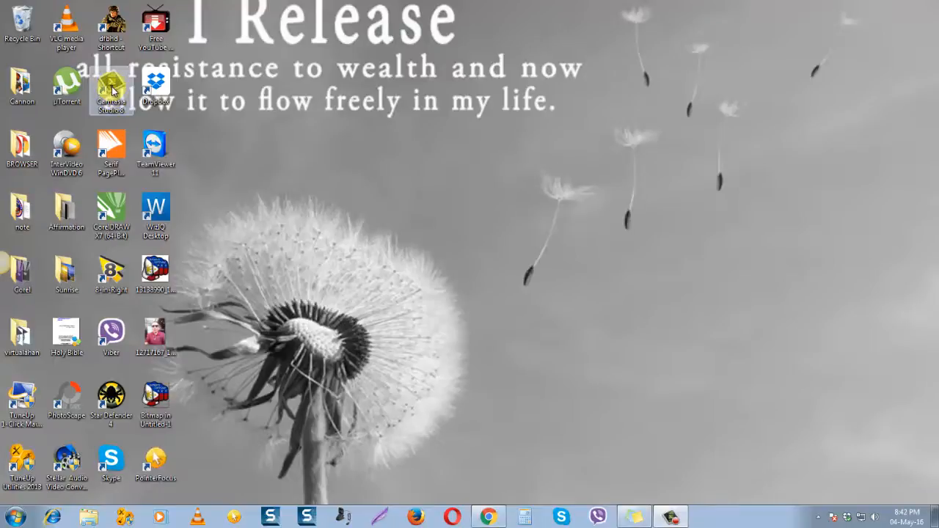
Launch Camtasia Studio 8 from the desktop and dismiss its Welcome dialog
left_click(112, 89)
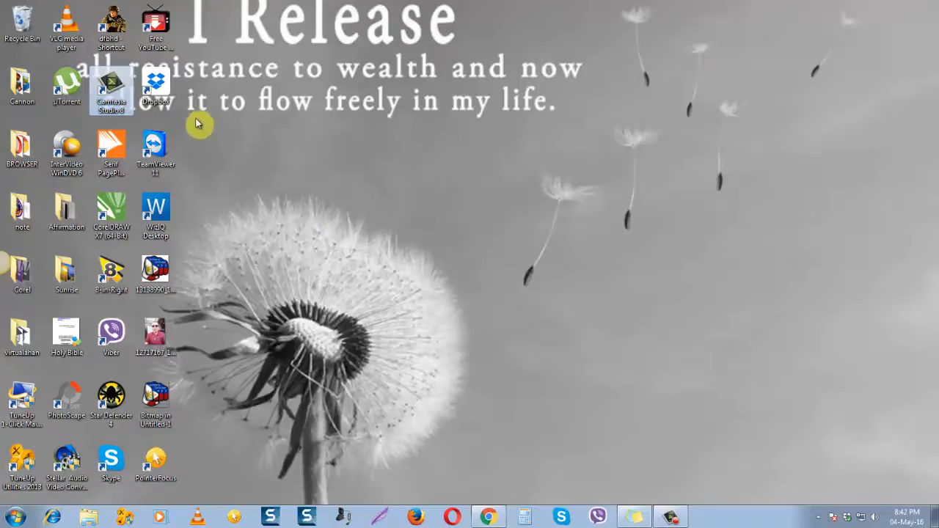
double_click(118, 91)
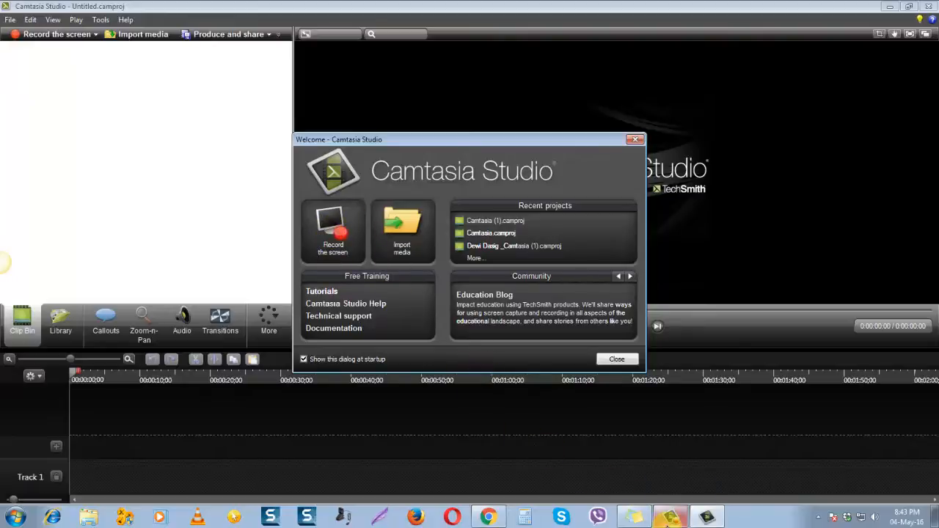
left_click(668, 520)
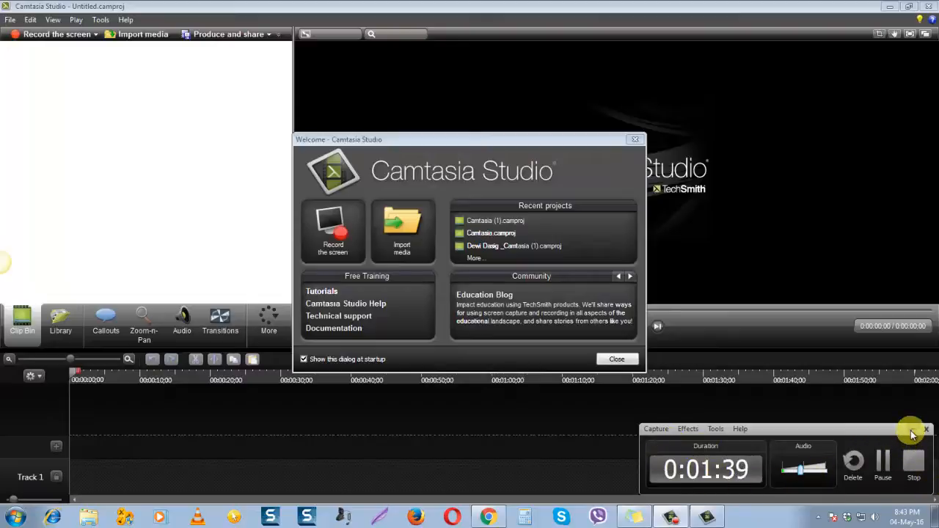
left_click(671, 517)
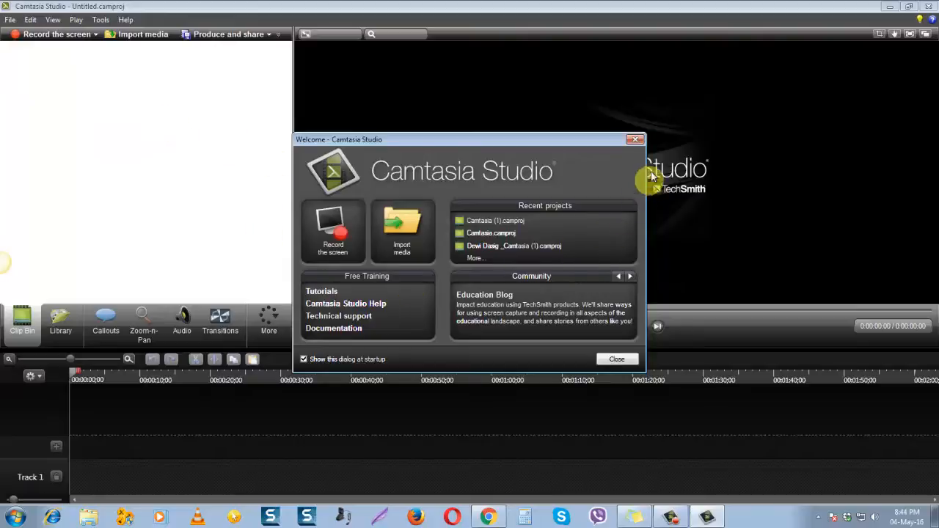
left_click(635, 140)
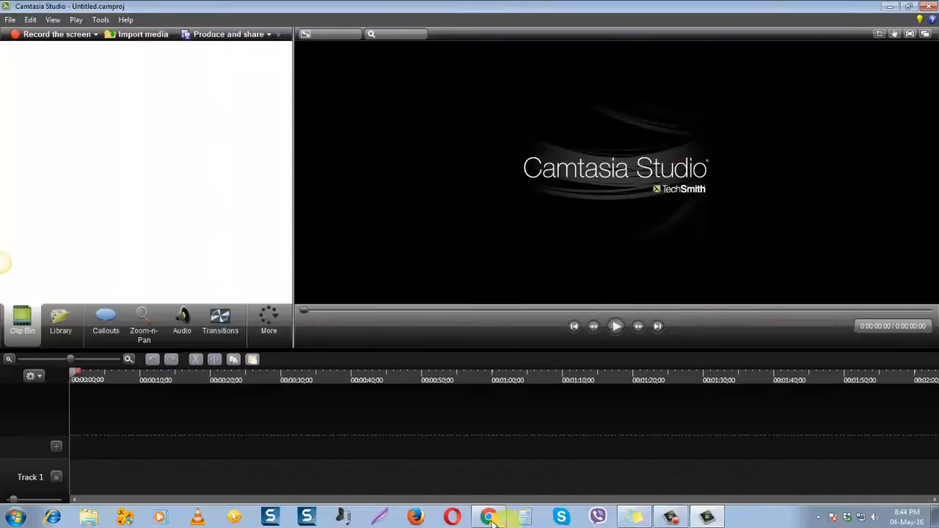
Open the Screenshot_01 image from the camtasia project folder inside the desktop's virtualahan folder
left_click(88, 518)
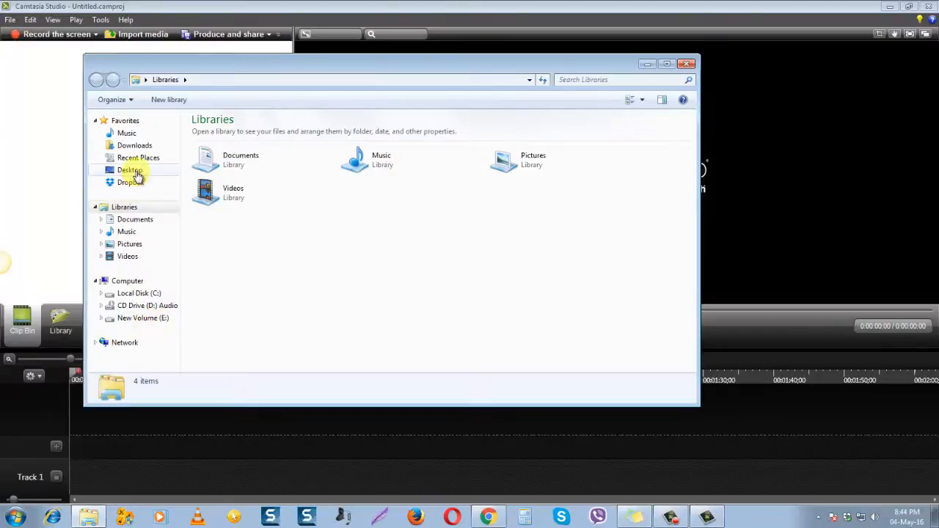
left_click(135, 173)
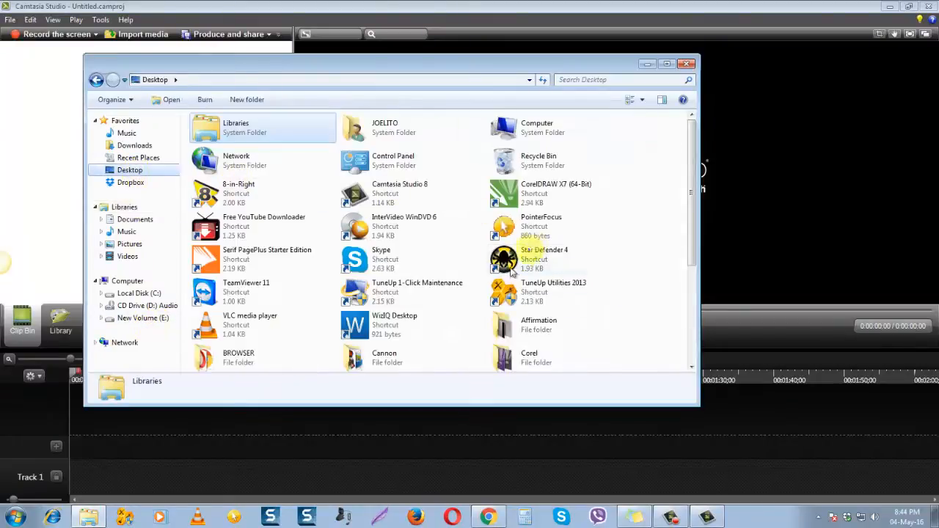
left_click_drag(687, 190, 704, 285)
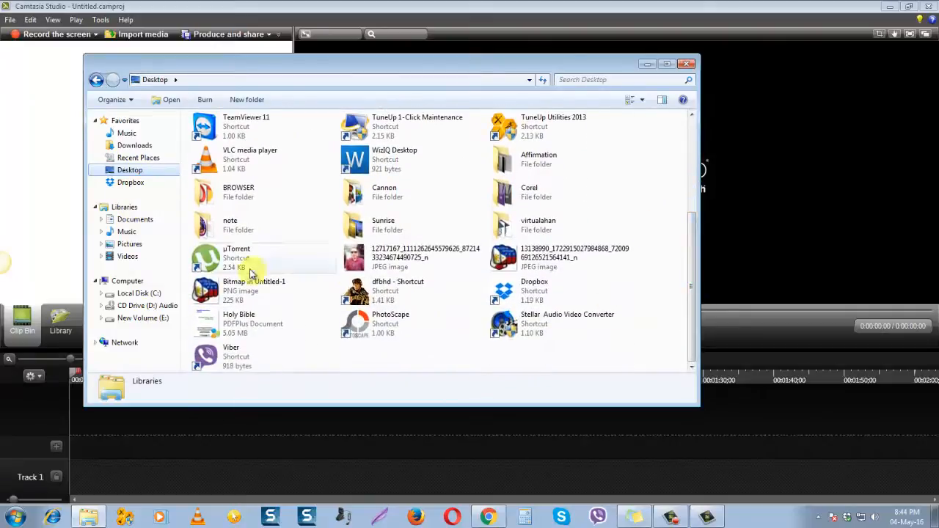
double_click(505, 230)
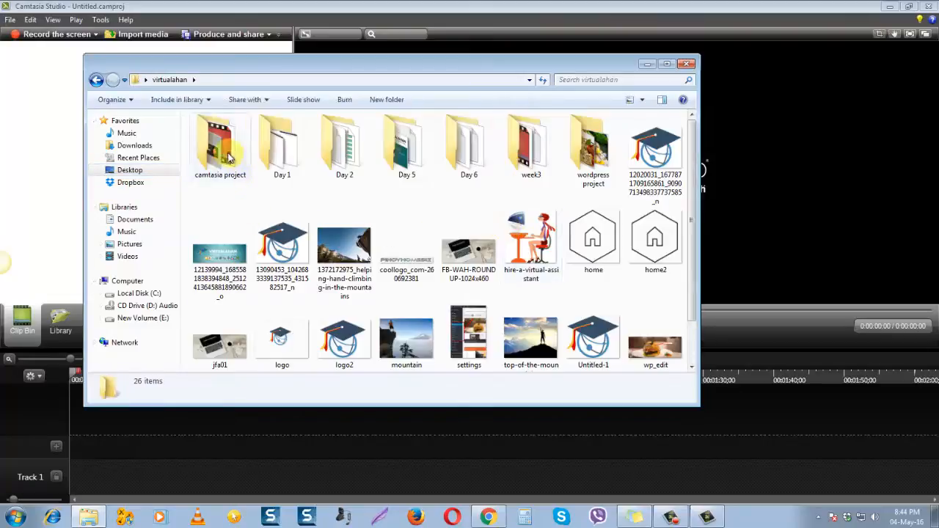
double_click(230, 157)
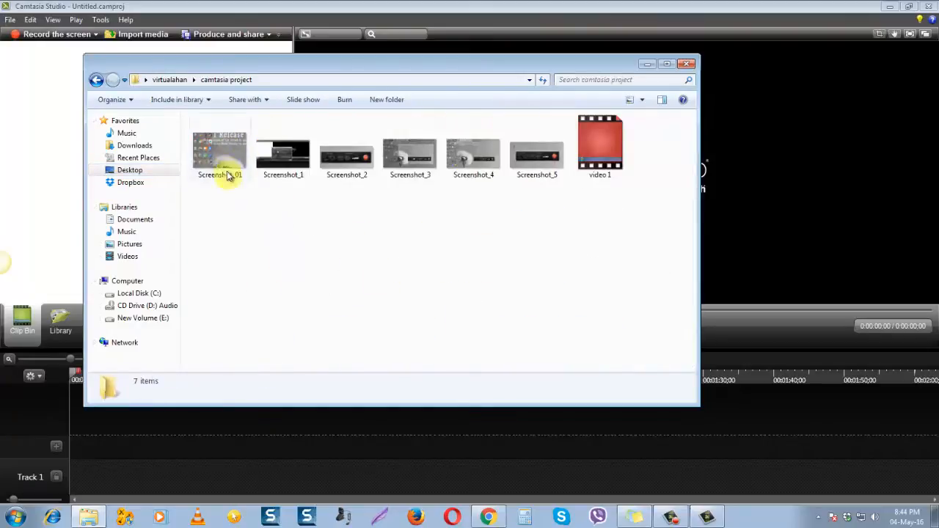
double_click(227, 174)
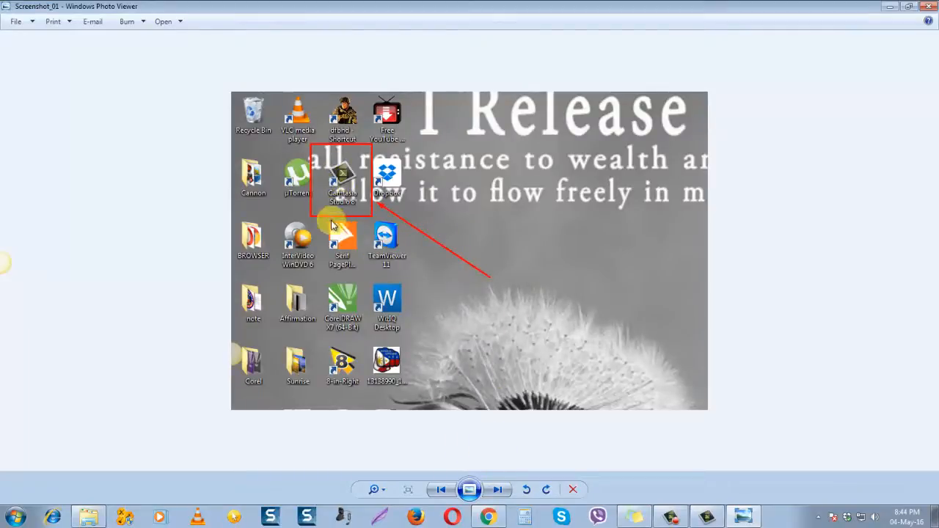
Browse the remaining screenshots in order, from Screenshot_1 through Screenshot_5, to review the recording setup
left_click(498, 489)
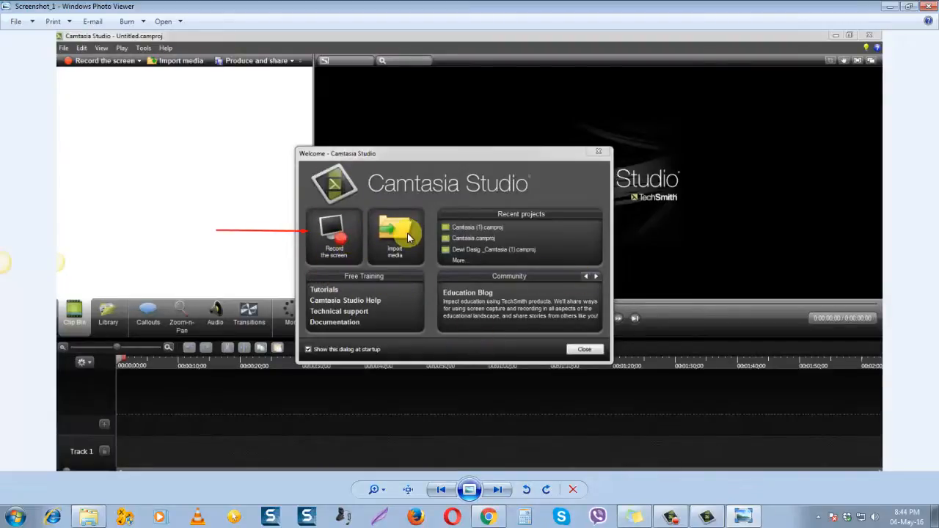
left_click(498, 491)
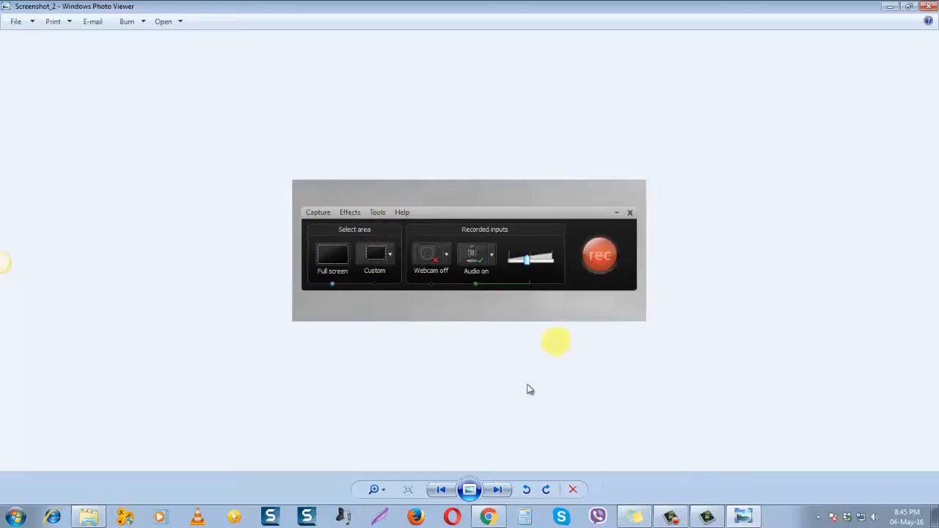
left_click(503, 490)
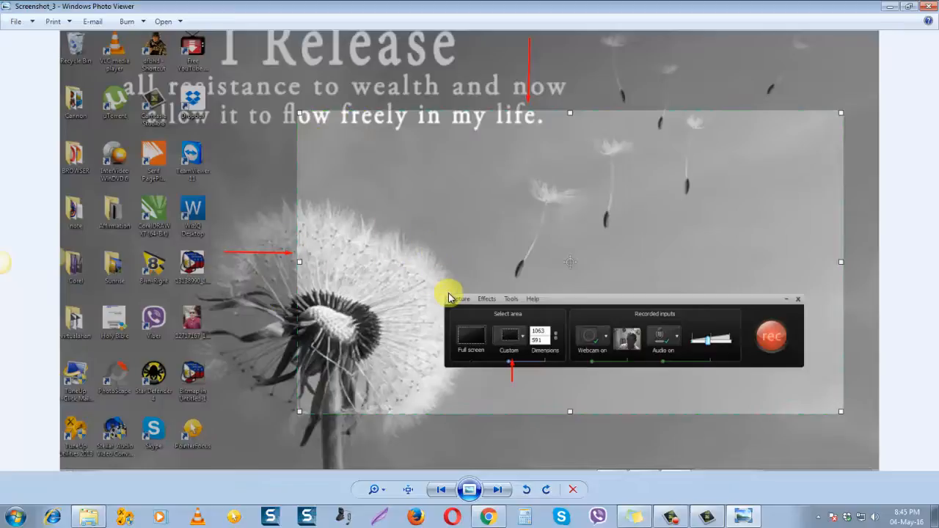
left_click(500, 491)
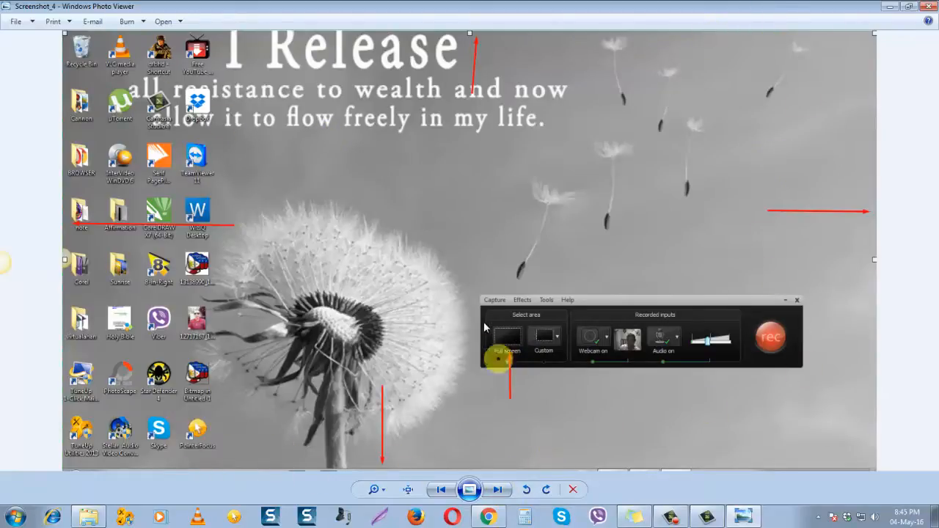
left_click(501, 497)
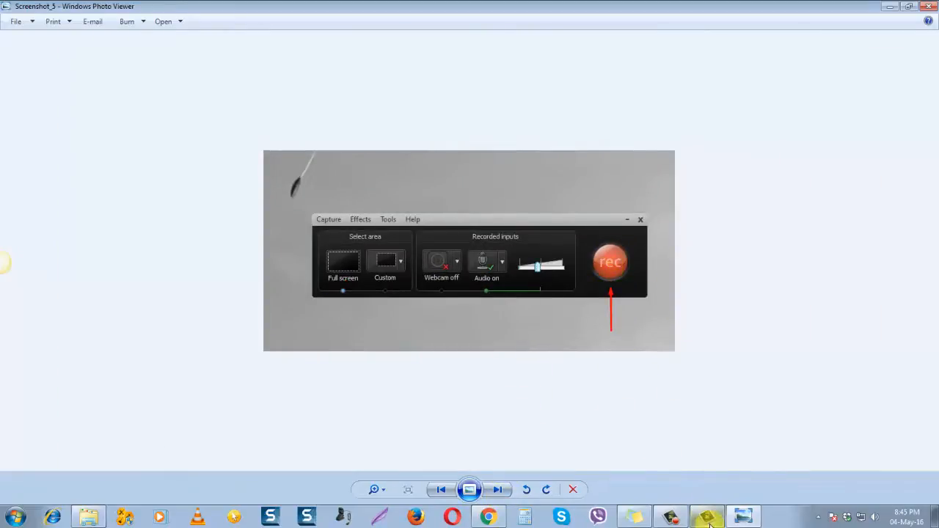
Switch to Camtasia Studio and import the Wildlife video from the Sample Videos folder into the Clip Bin
mouse_move(710, 524)
left_click(704, 489)
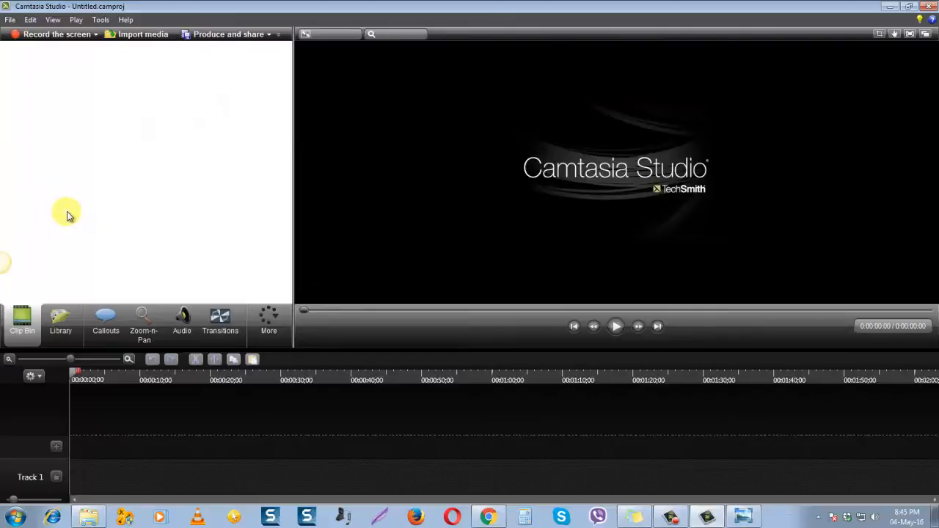
left_click(143, 38)
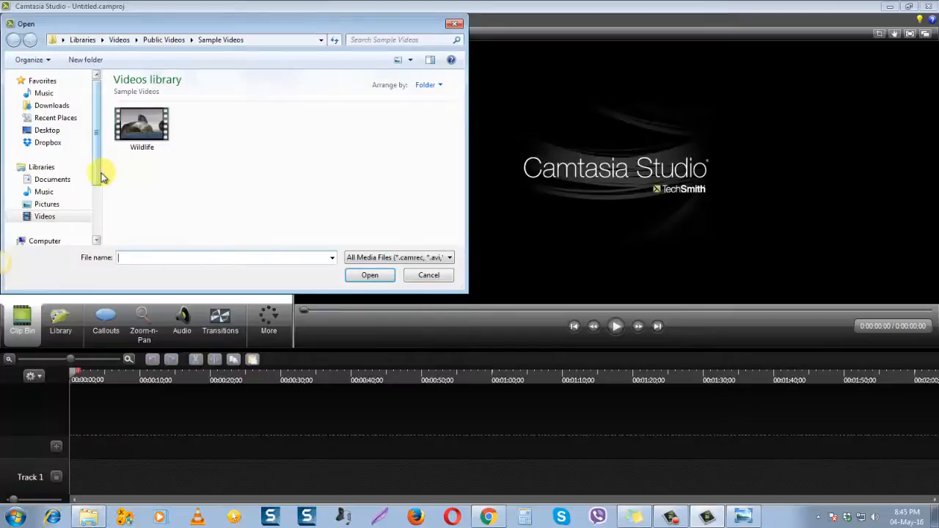
left_click(45, 218)
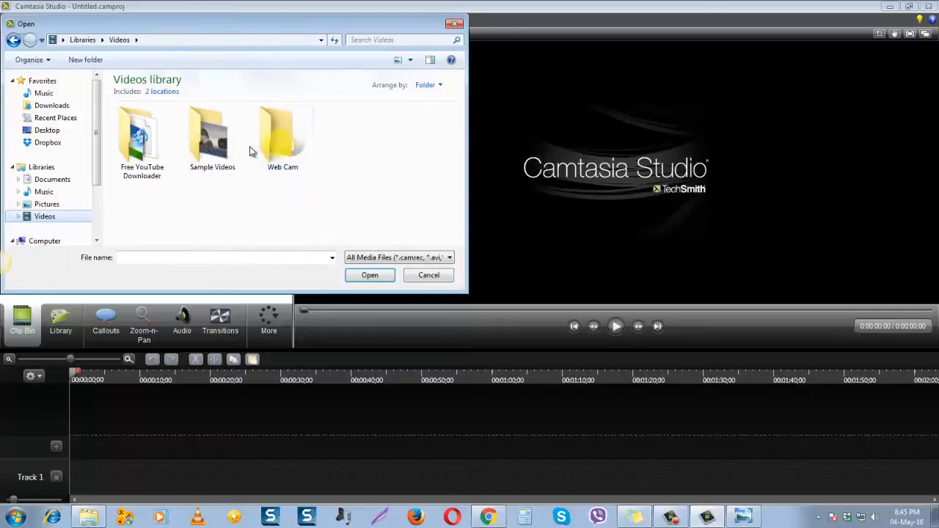
left_click(204, 146)
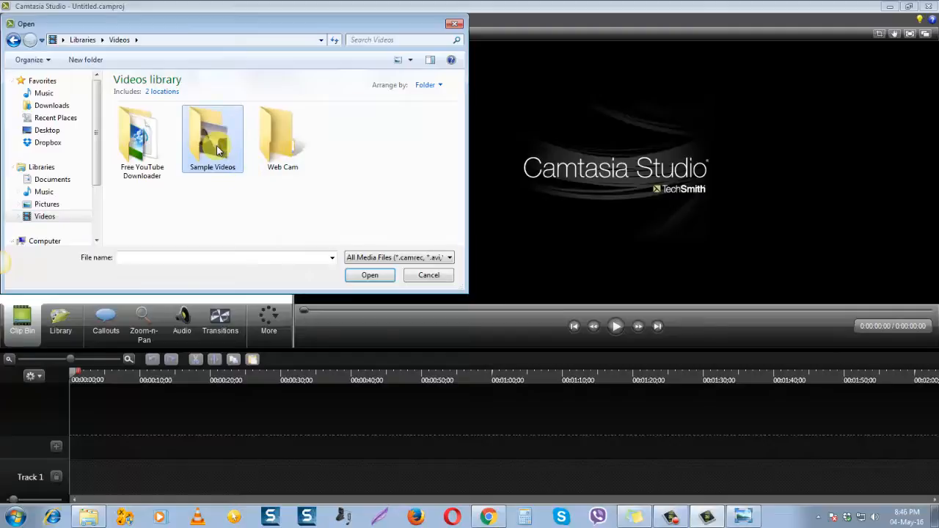
left_click(365, 276)
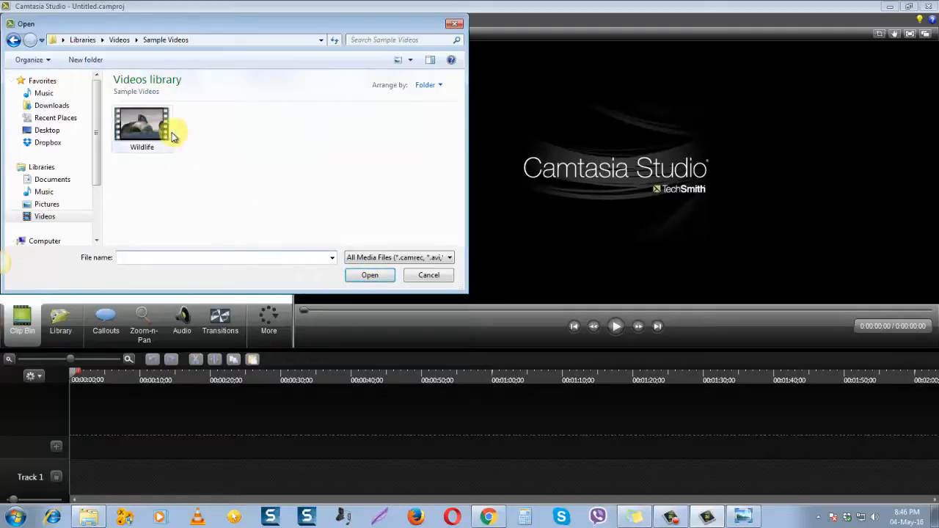
left_click(170, 134)
left_click(367, 276)
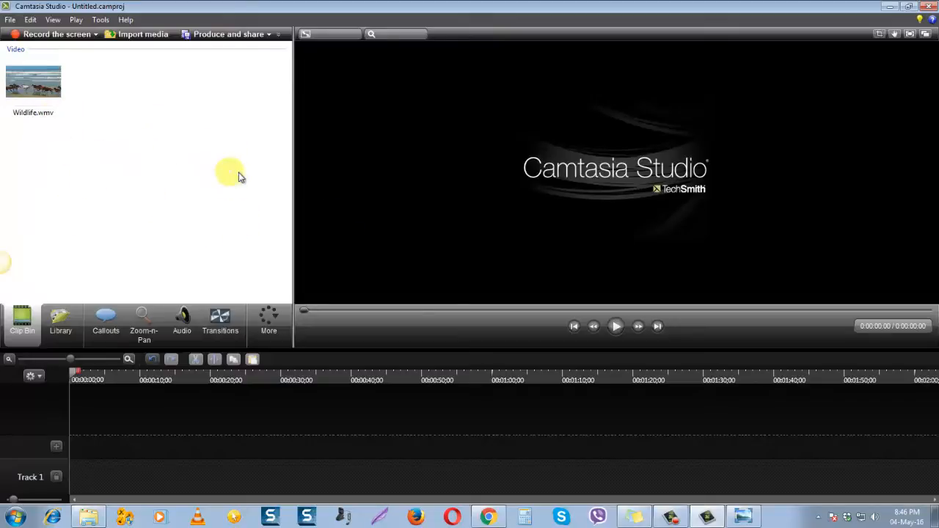
Delete the Wildlife.wmv clip from the Clip Bin
left_click(60, 88)
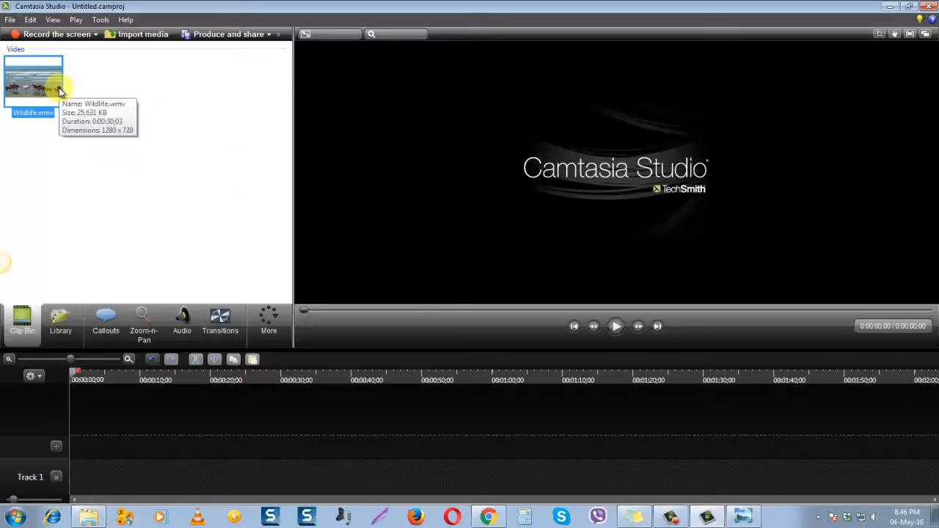
key("Delete")
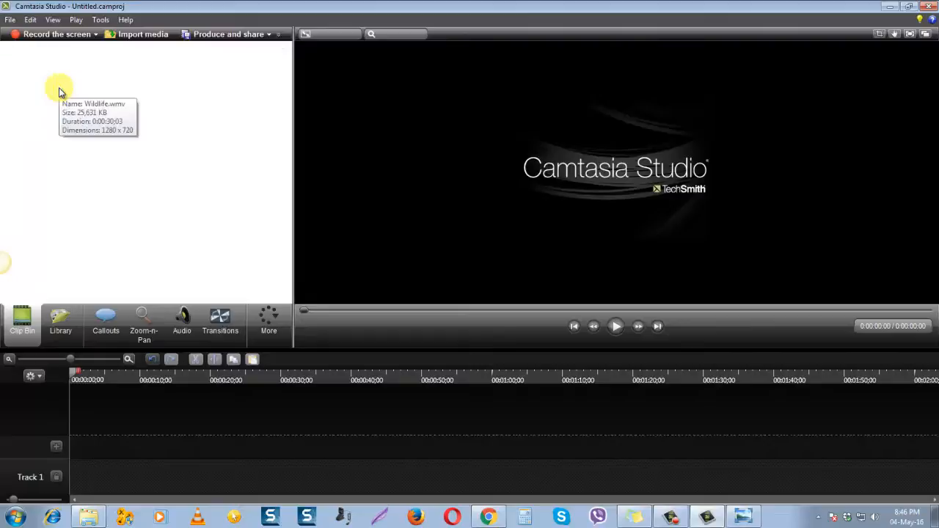
Reduce Camtasia Studio to a smaller window, close the photo viewer and move the editor aside to uncover the folder window
left_click(890, 8)
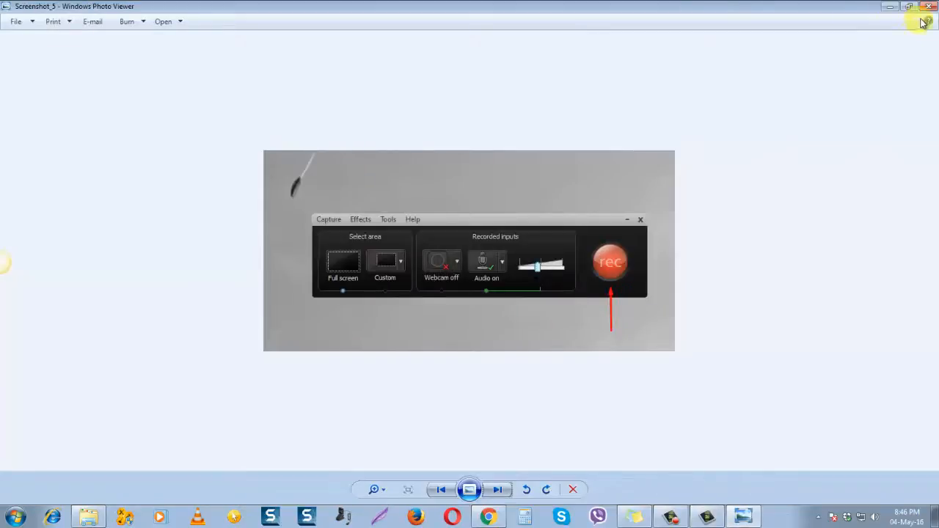
left_click(708, 517)
left_click(909, 6)
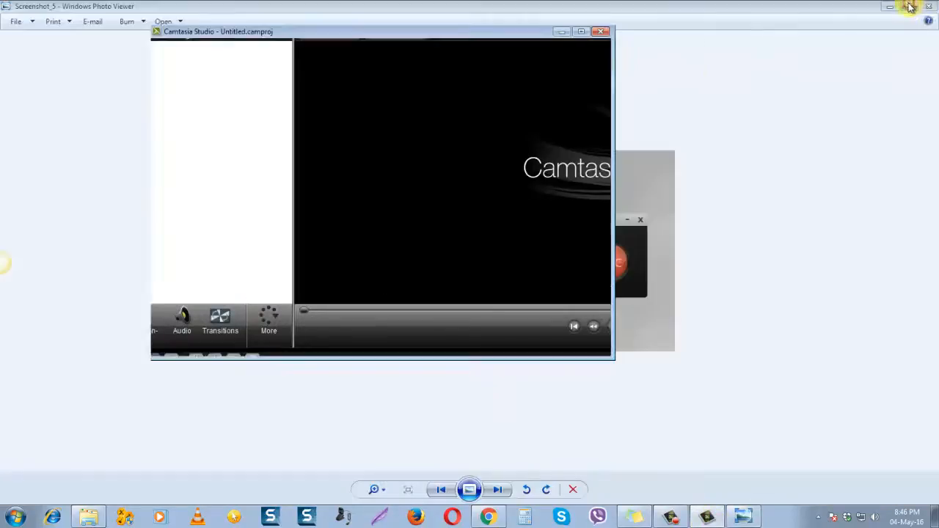
left_click_drag(335, 31, 448, 36)
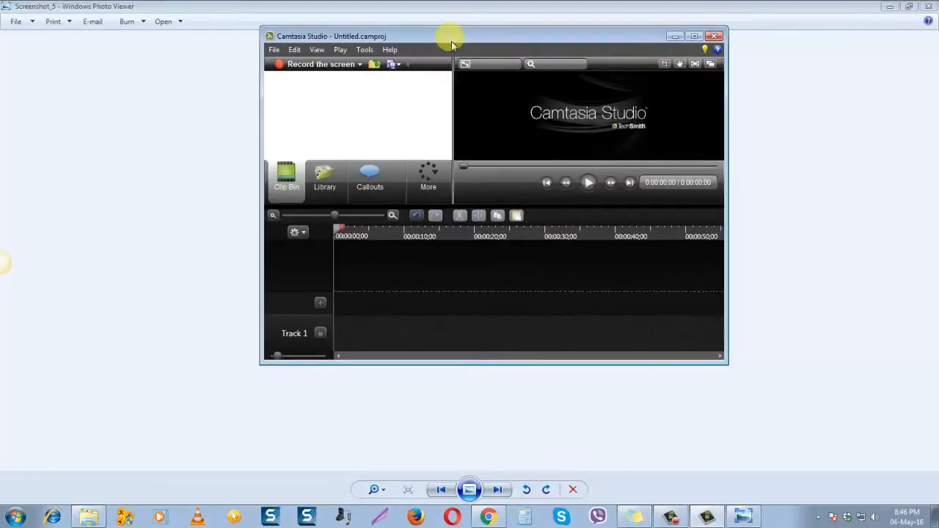
left_click(928, 7)
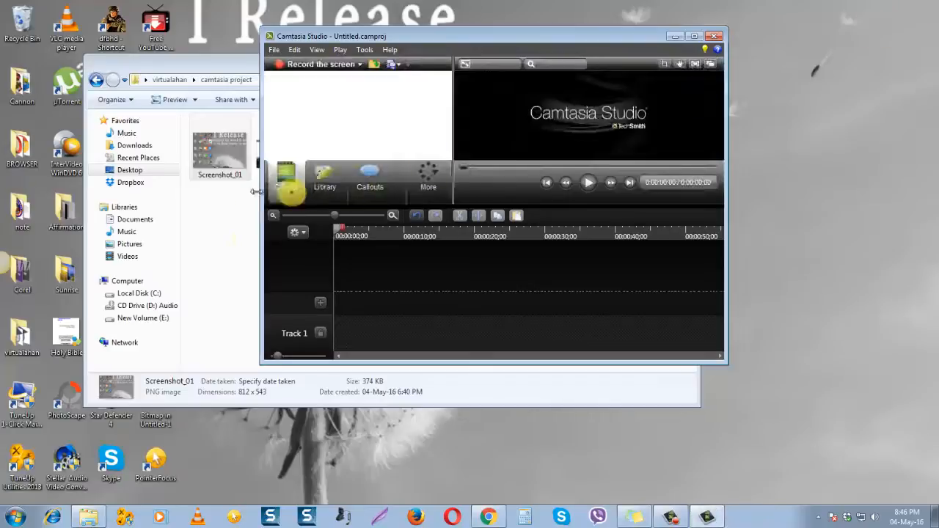
left_click_drag(486, 31, 623, 40)
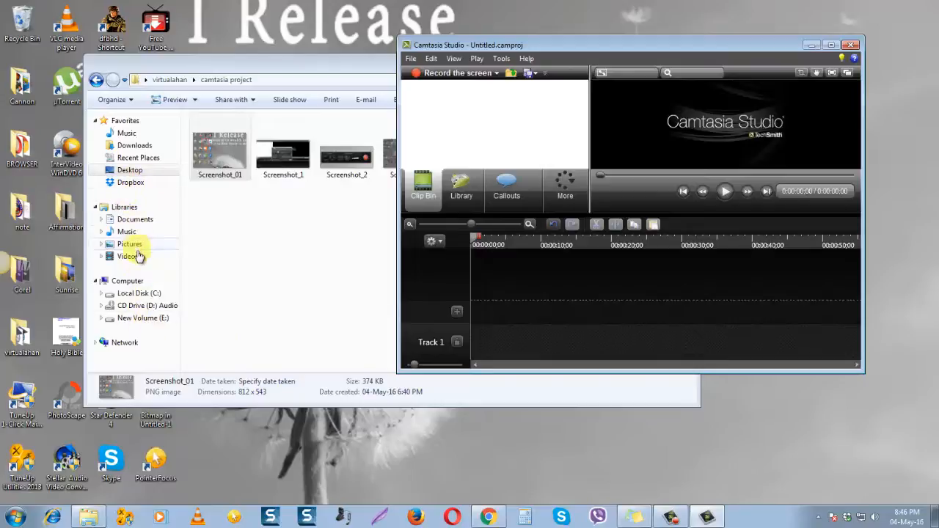
Add the Wildlife video to the Clip Bin straight from the Sample Videos folder window, placed below the editor
left_click(128, 255)
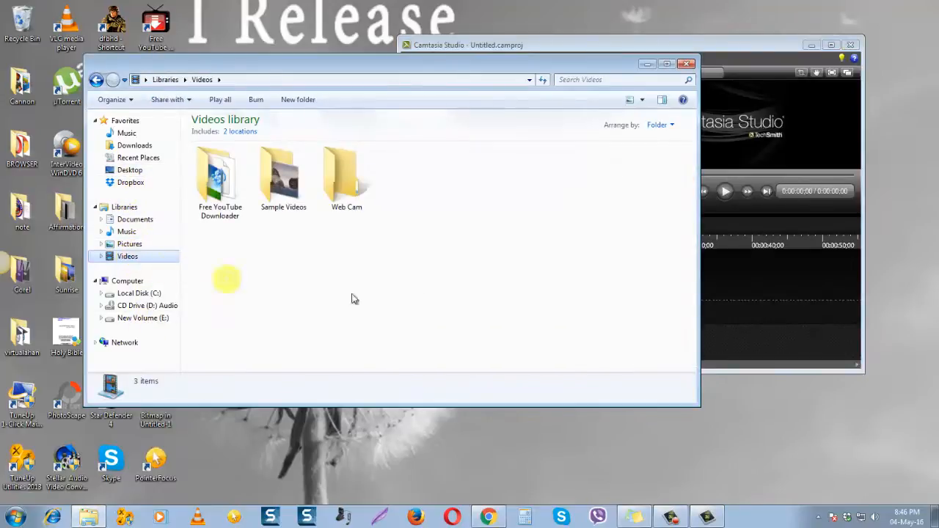
left_click(283, 179)
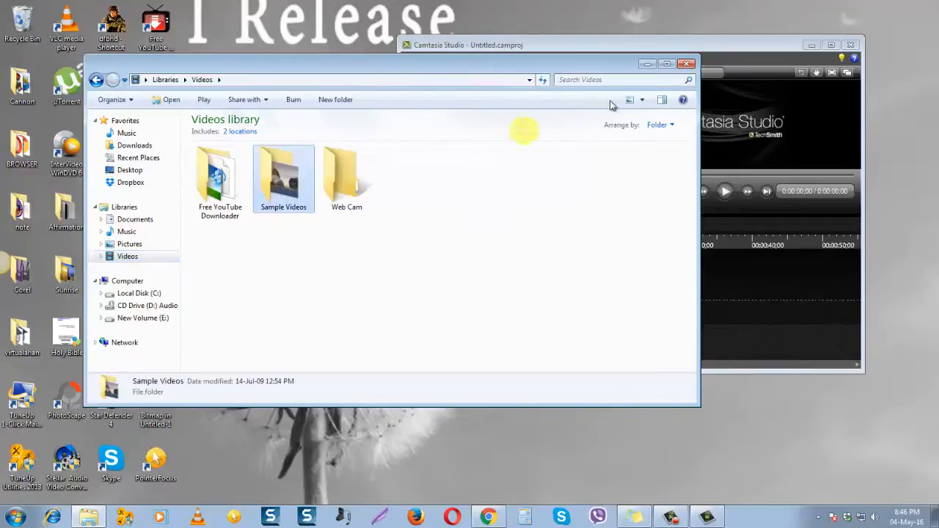
double_click(279, 176)
left_click_drag(220, 165, 279, 183)
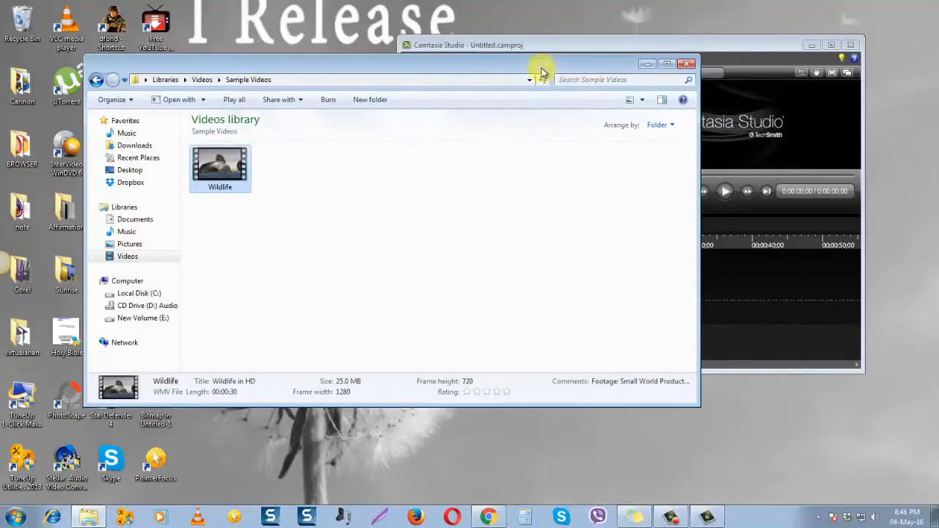
left_click_drag(538, 69, 534, 272)
left_click_drag(213, 366, 450, 153)
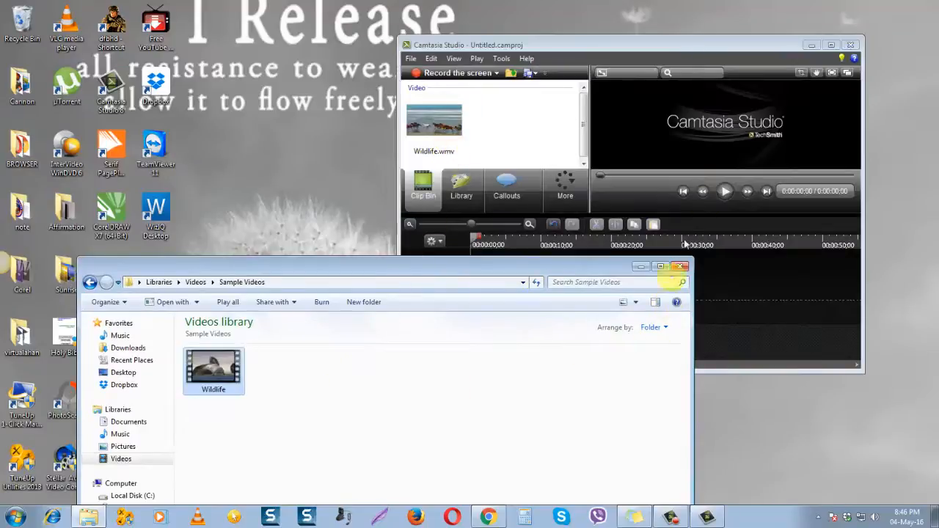
Maximize the Camtasia Studio window and insert a second track above Track 1 on the timeline
left_click(836, 46)
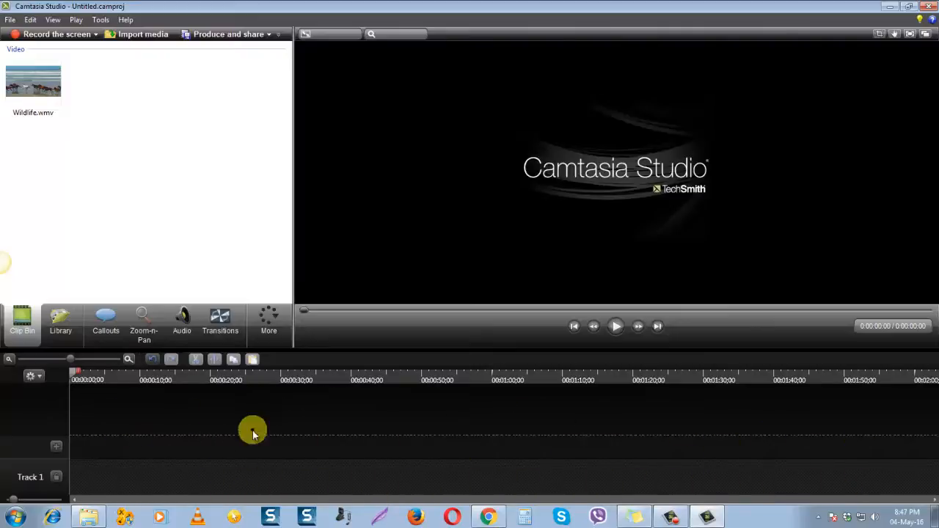
left_click(60, 453)
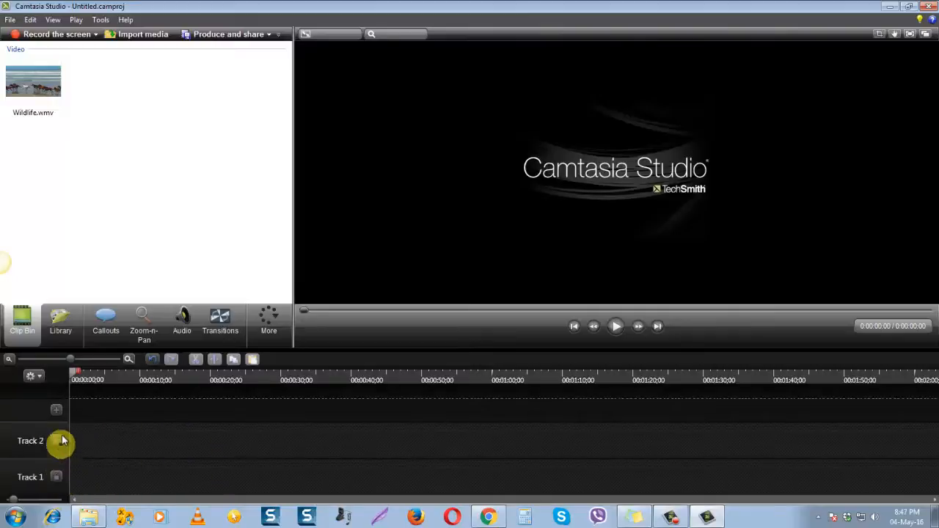
Add a third and a fourth track above Track 2 on the timeline
left_click(60, 412)
left_click(58, 406)
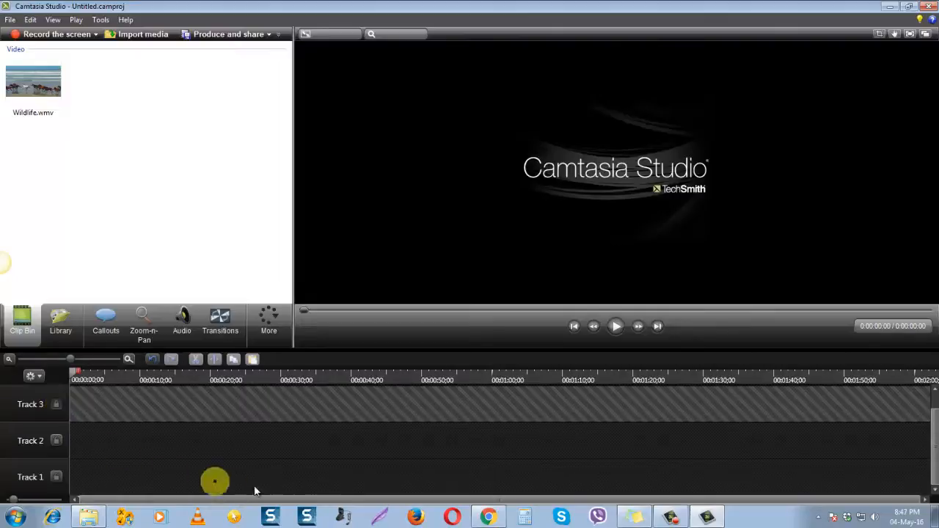
left_click(54, 408)
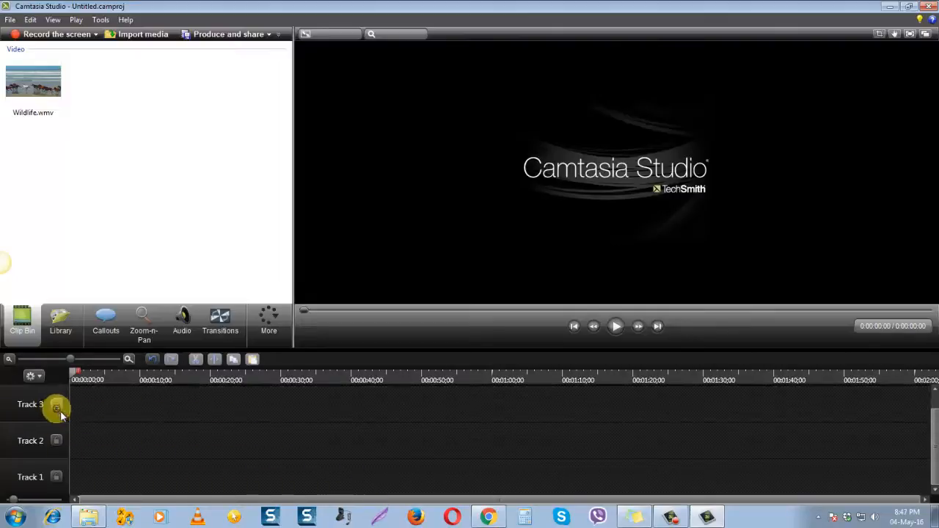
left_click_drag(935, 463, 926, 418)
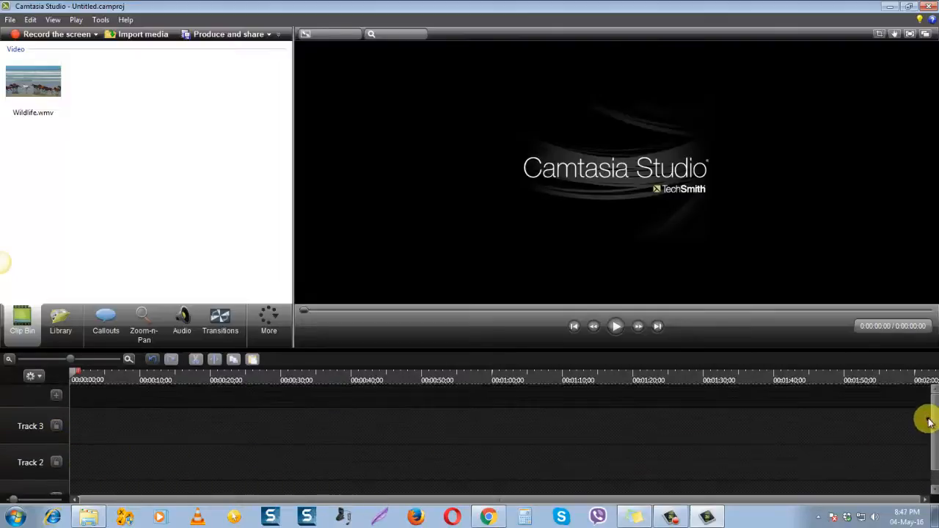
left_click(55, 401)
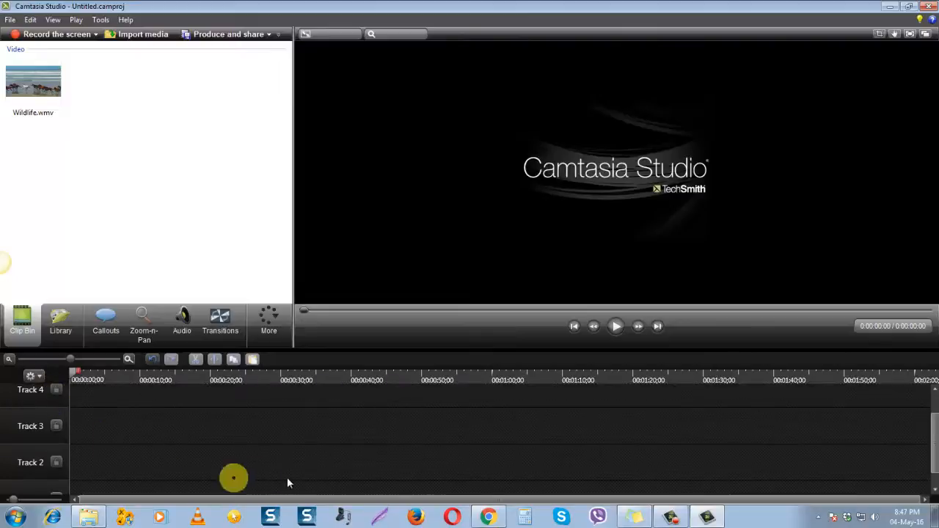
Place the Wildlife.wmv clip from the Clip Bin near the start of Track 1
scroll(282, 429, "down", 2)
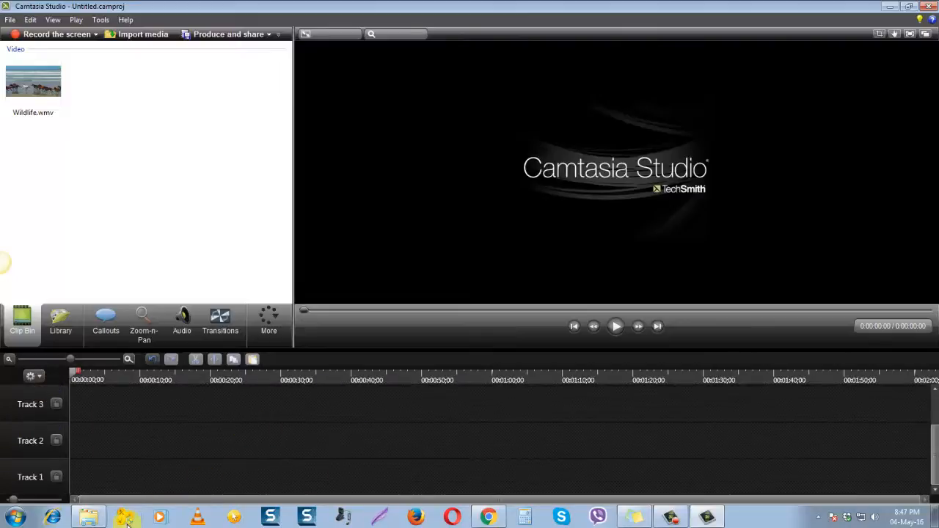
left_click(33, 86)
left_click_drag(33, 87, 93, 475)
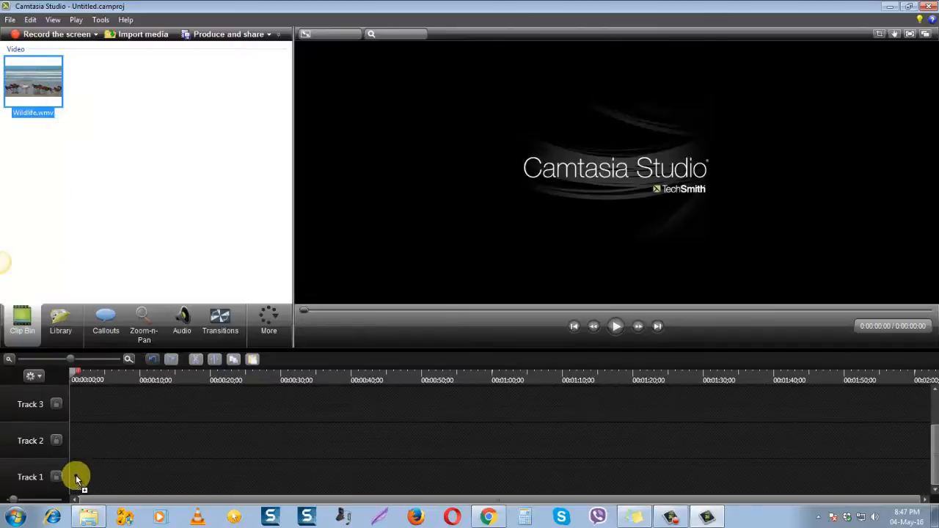
left_click_drag(75, 476, 95, 479)
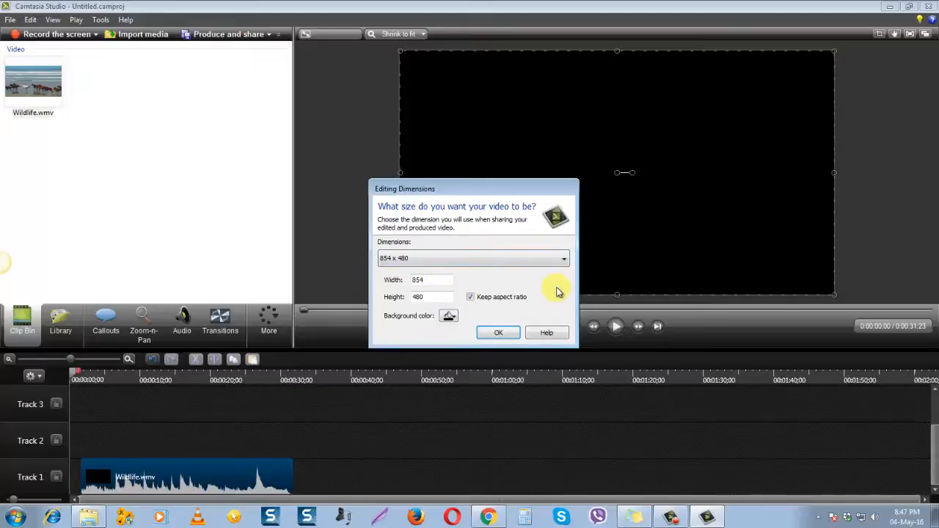
Set the editing dimensions to the 1280 x 720 Recording Dimensions preset and accept them
left_click(565, 261)
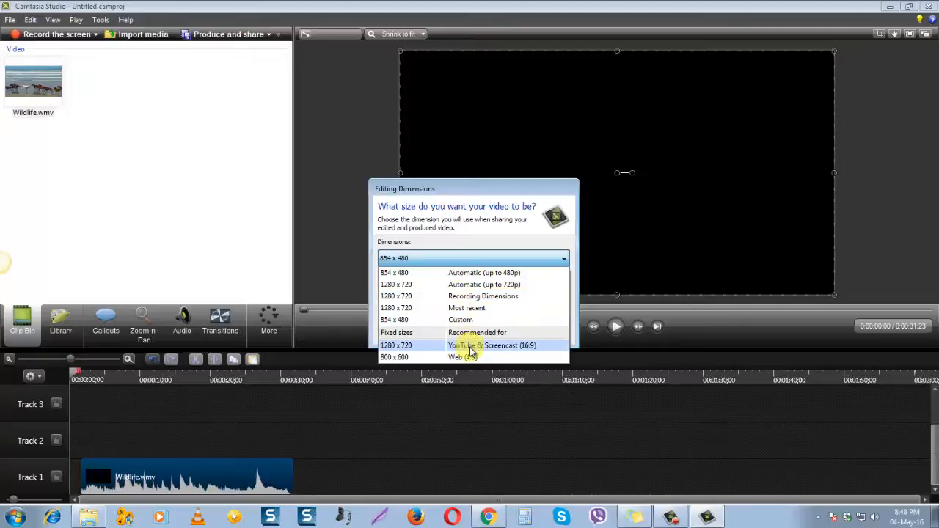
left_click(466, 297)
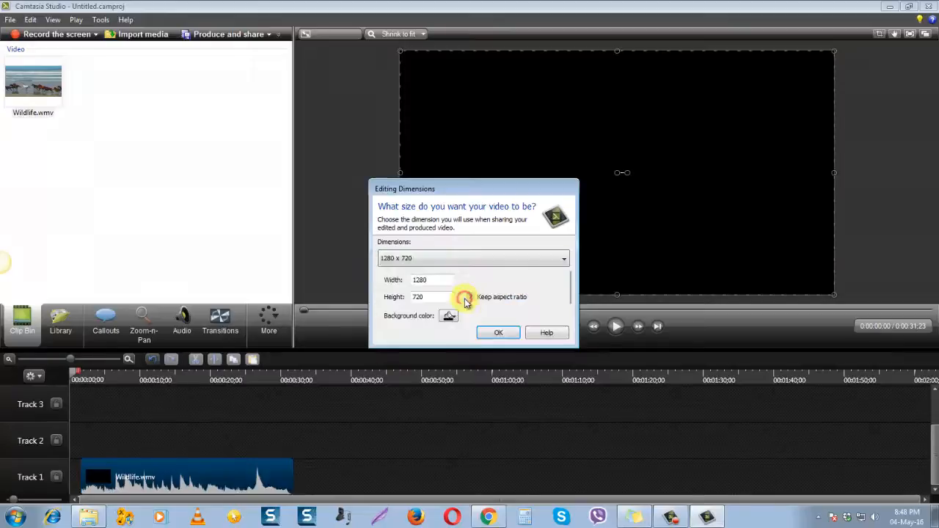
left_click(498, 333)
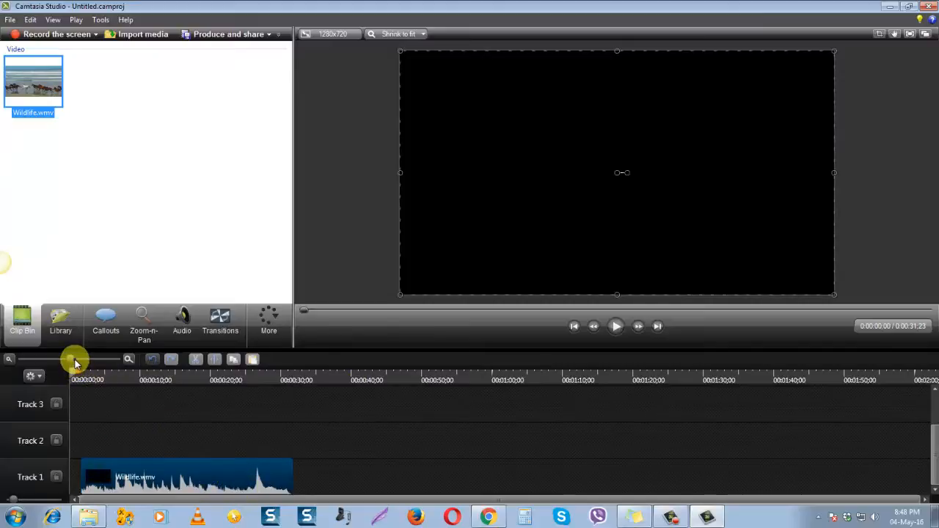
Move the Wildlife clip to the very beginning of Track 1 and preview its first few seconds
left_click_drag(75, 359, 93, 358)
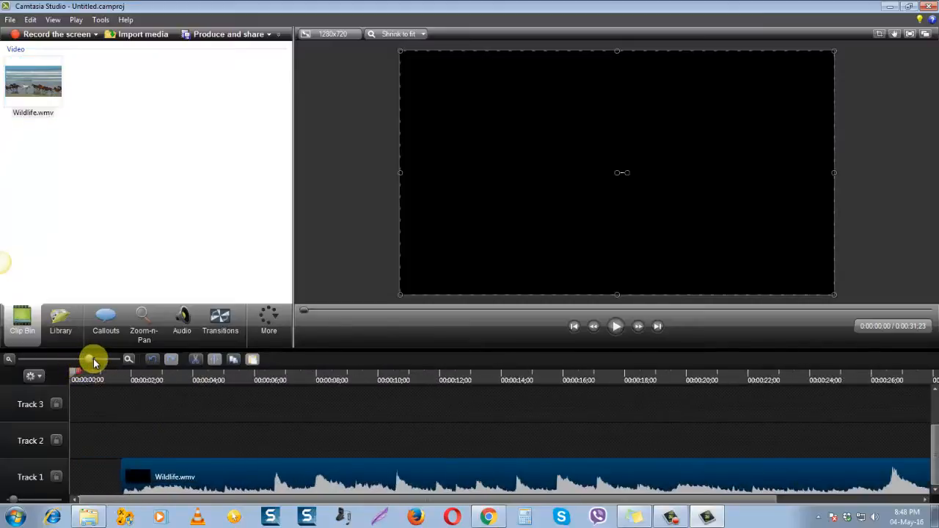
left_click_drag(235, 478, 176, 462)
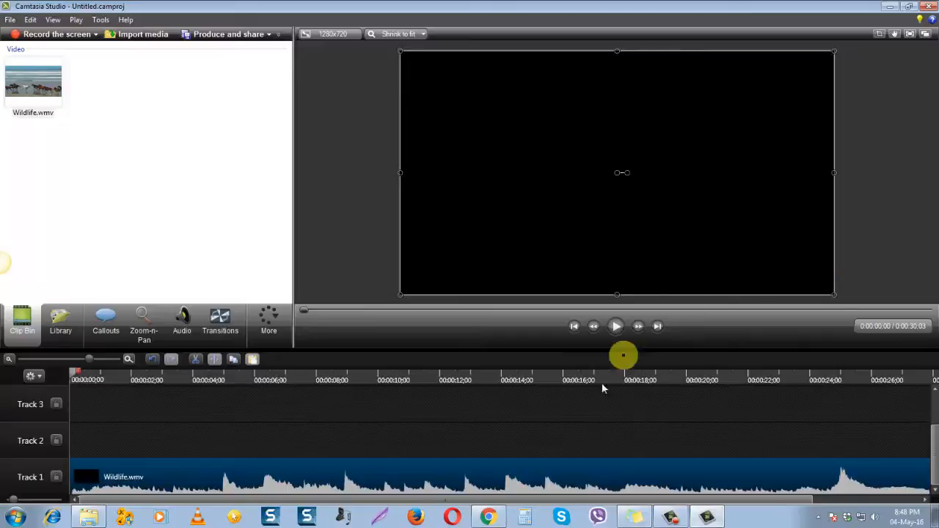
left_click(618, 328)
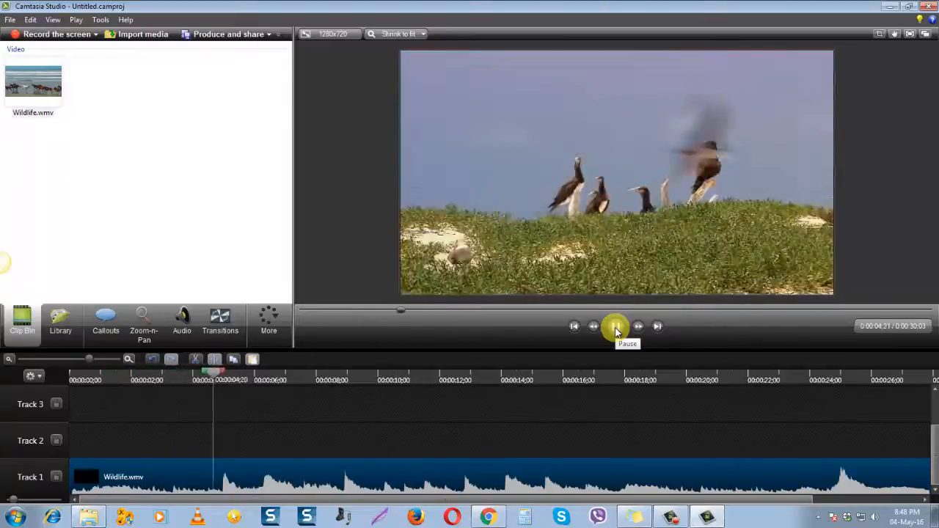
left_click(616, 330)
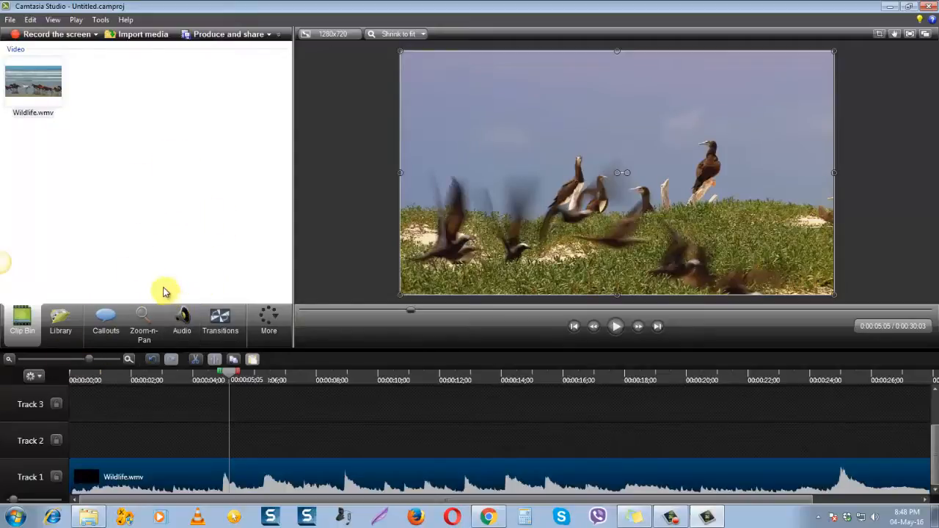
Browse the Library's music and theme folders, look inside Music - Blues Country and collapse Theme - Calling Lights
left_click(61, 323)
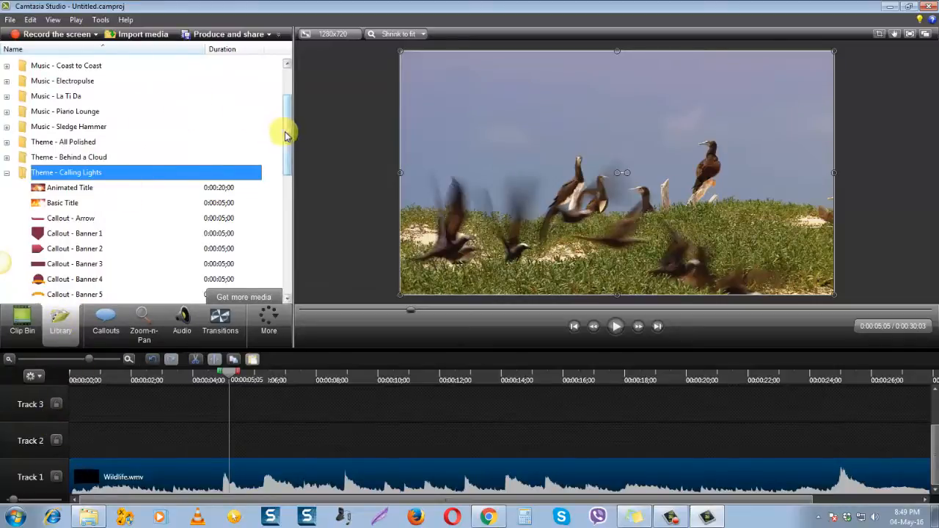
left_click_drag(289, 134, 310, 111)
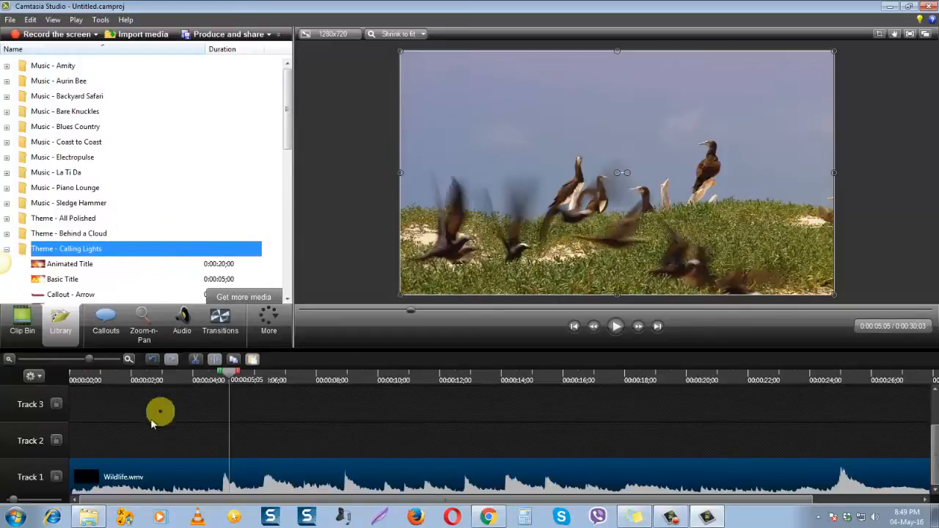
scroll(183, 146, "down", 1)
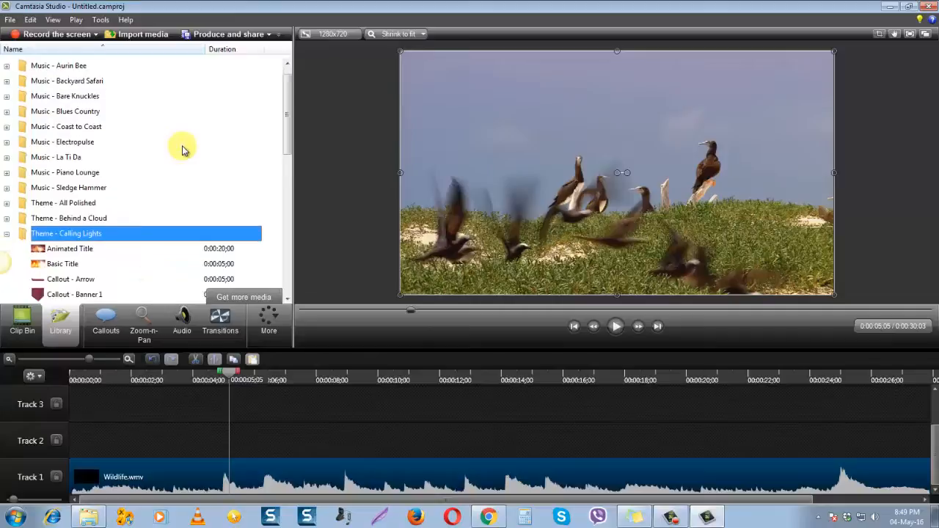
scroll(182, 146, "up", 1)
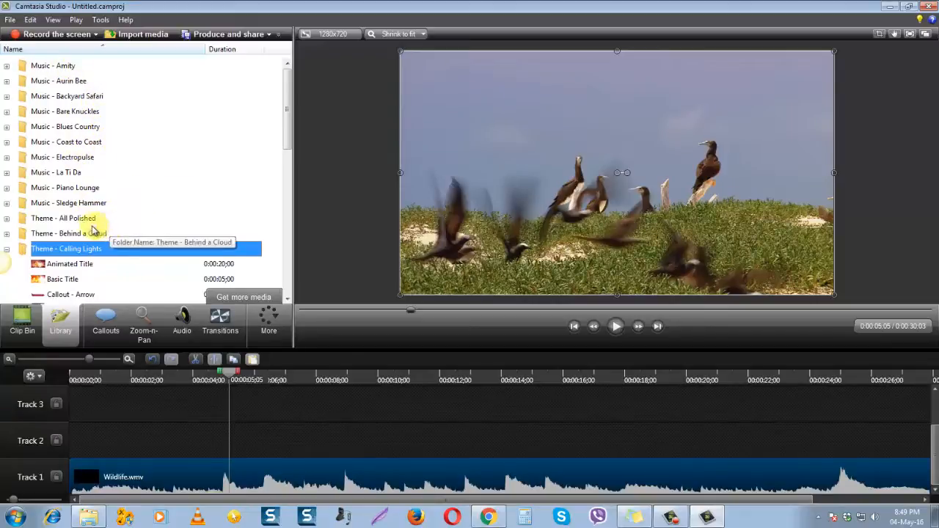
left_click(85, 128)
left_click(8, 128)
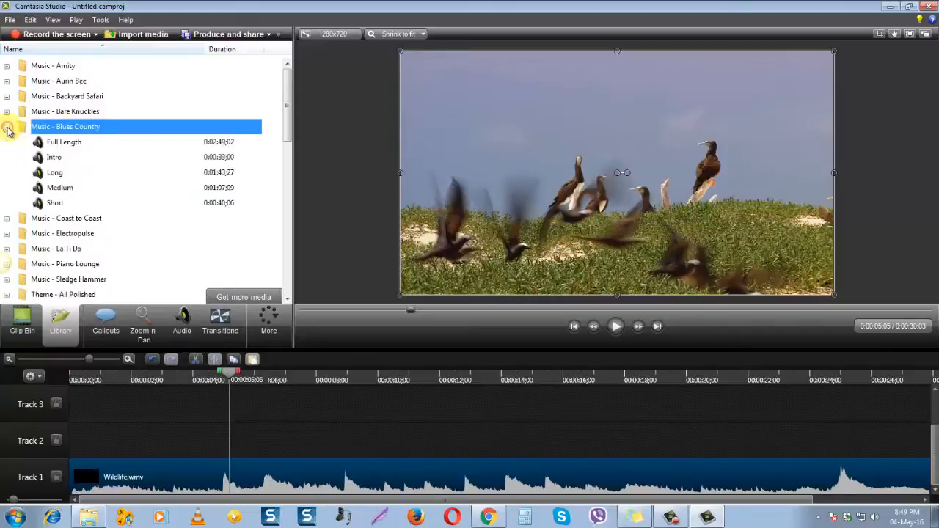
left_click(7, 128)
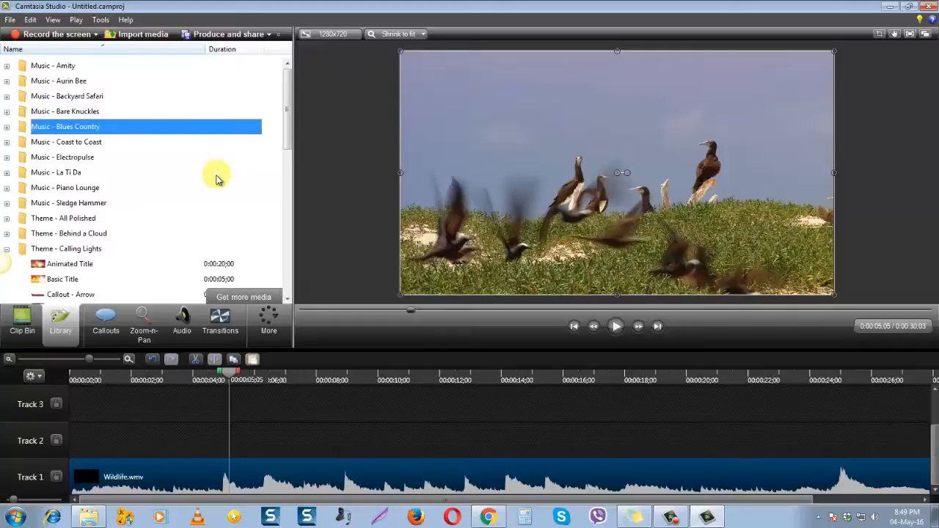
scroll(159, 157, "down", 3)
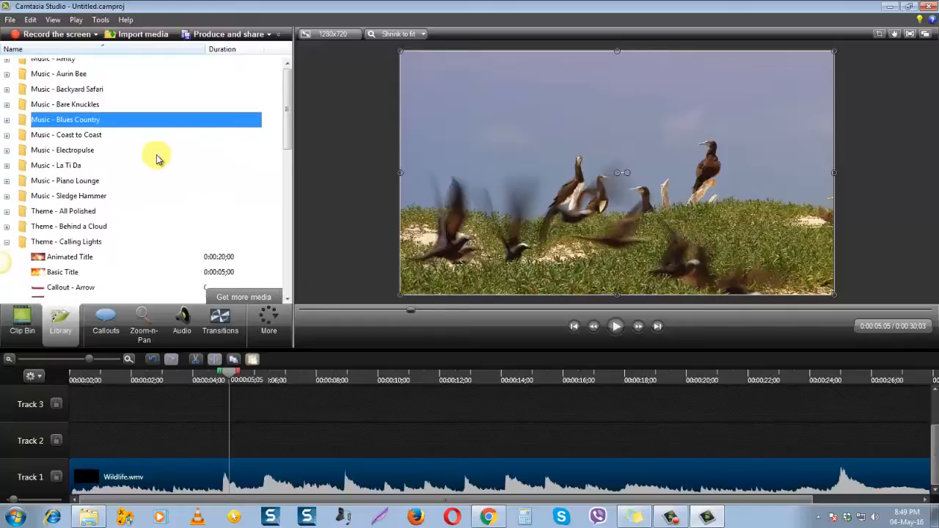
left_click(4, 205)
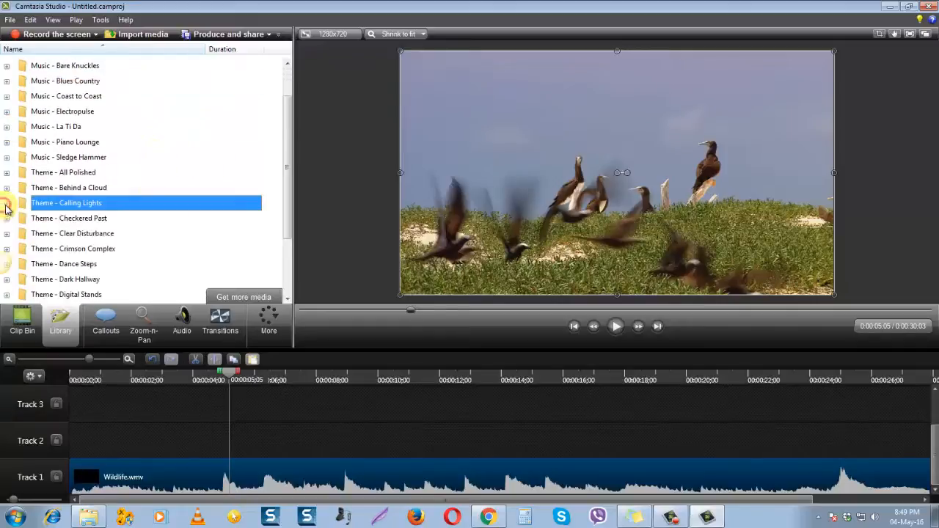
scroll(184, 161, "up", 3)
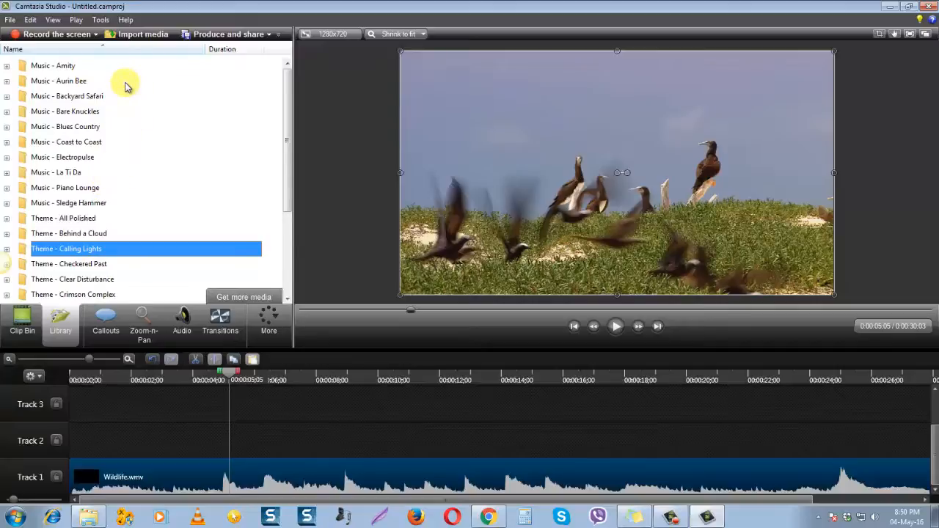
Expand the Music - Amity folder and preview its Medium, Short and Intro music clips
left_click(7, 67)
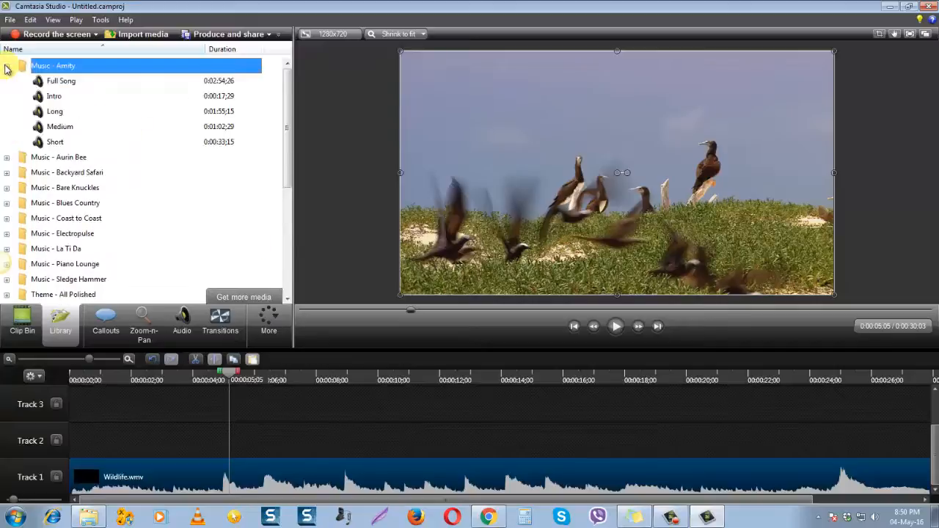
left_click(64, 129)
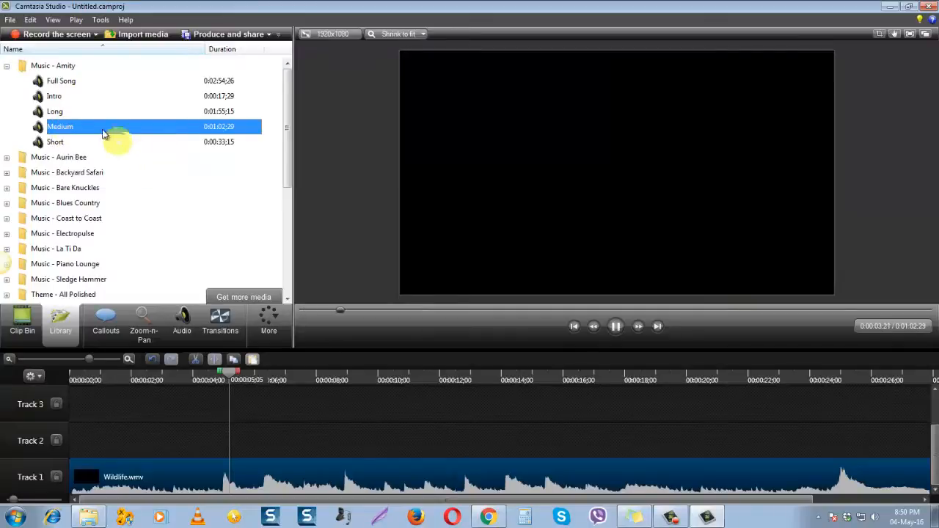
left_click(57, 145)
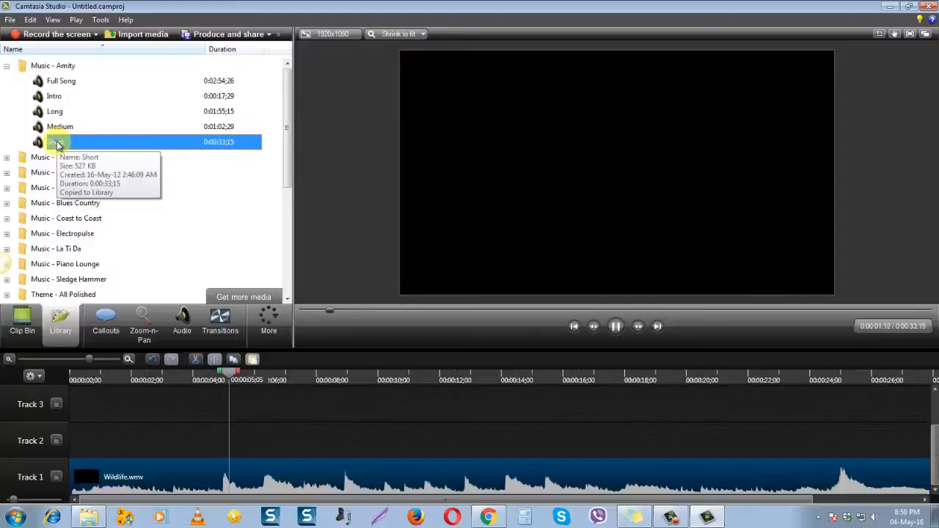
left_click(58, 99)
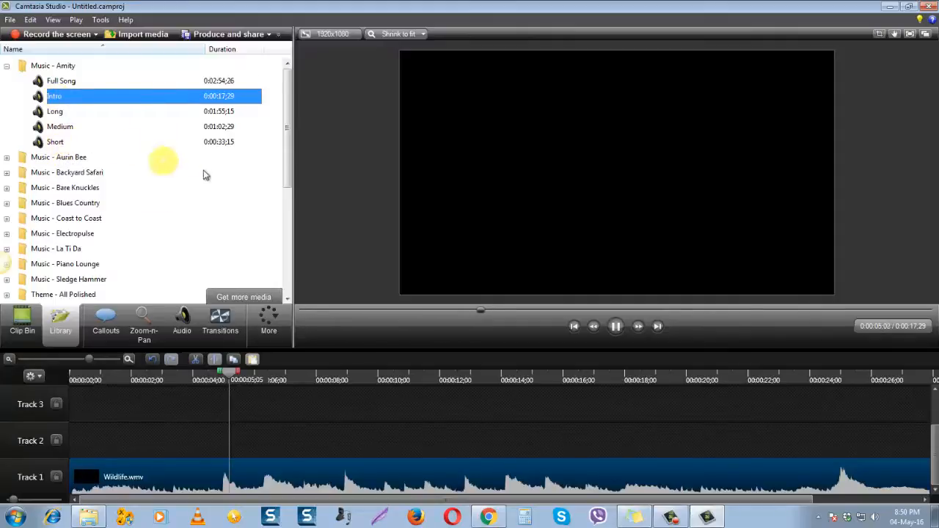
left_click(60, 129)
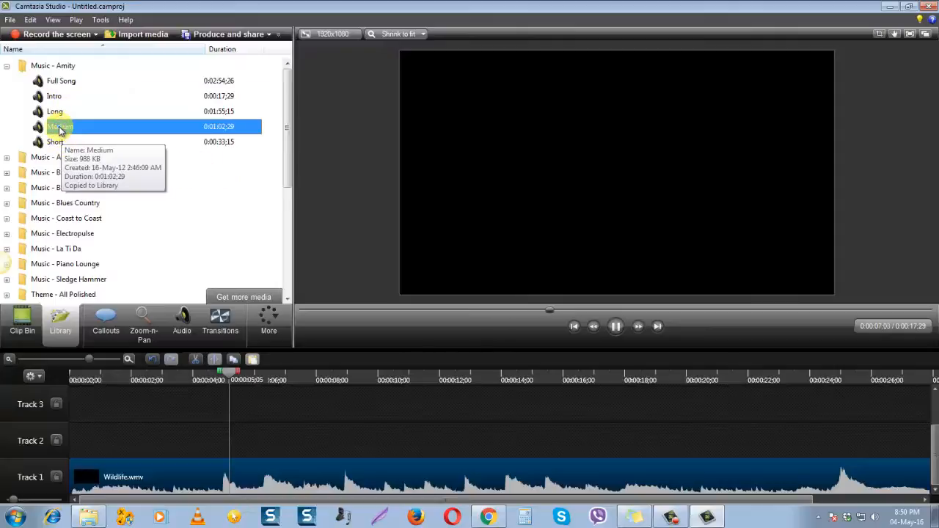
Place the Amity Short music clip at the start of Track 2, and delete it from the timeline
left_click(55, 143)
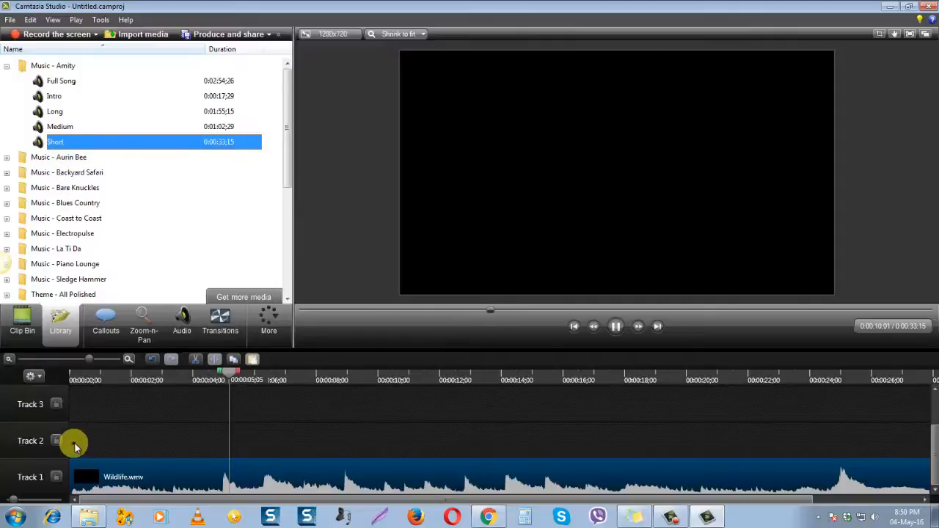
left_click_drag(75, 445, 77, 443)
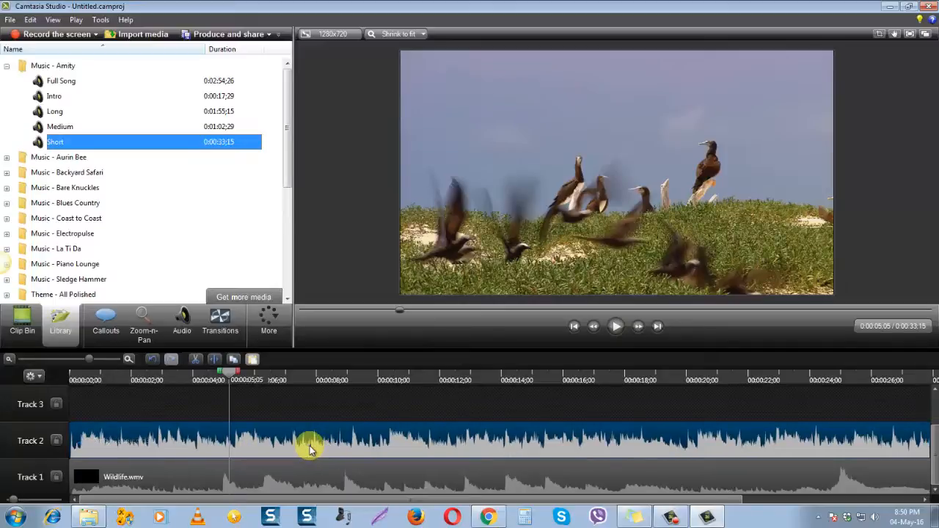
right_click(181, 444)
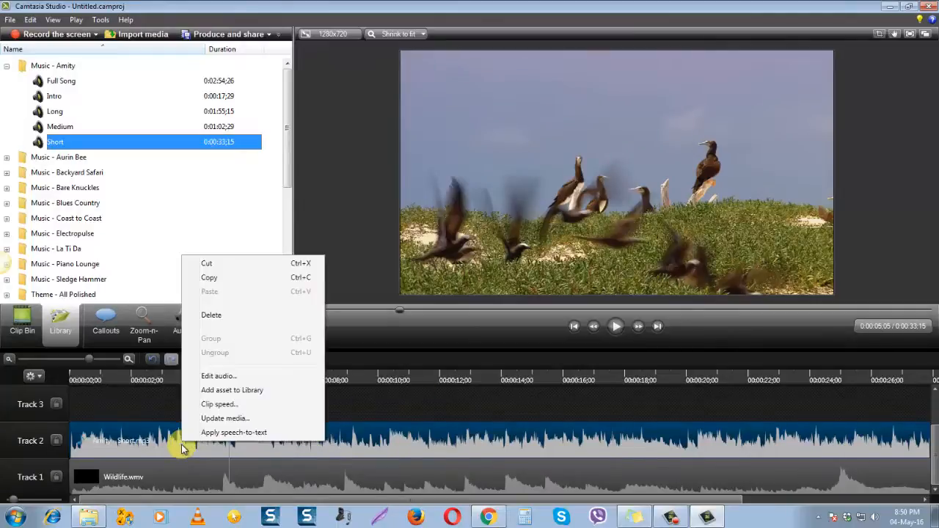
left_click(220, 315)
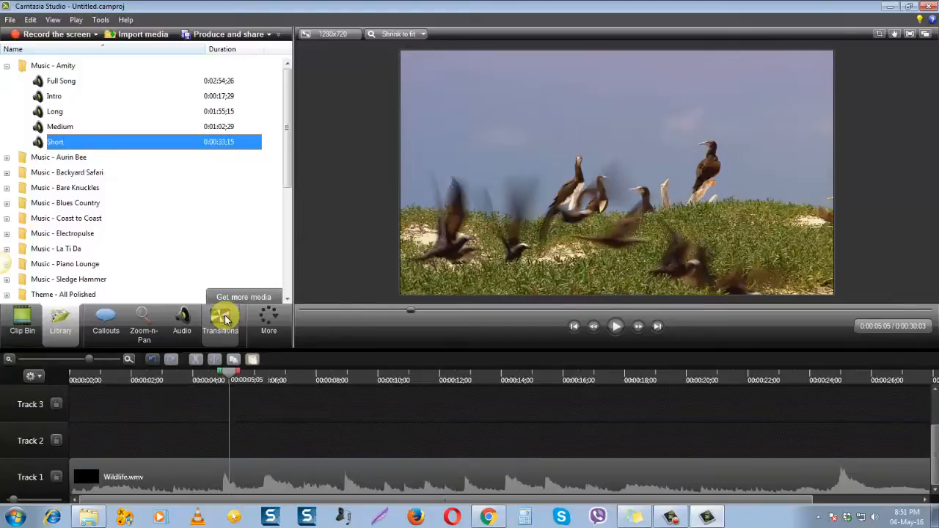
Select the Wildlife clip on Track 1 and play it from the playhead, dismissing the pop-up notification
left_click(272, 471)
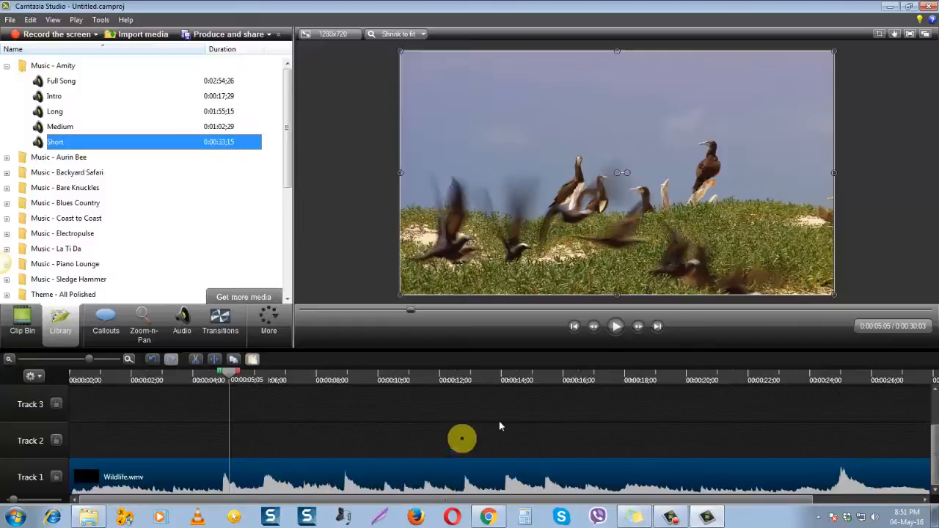
left_click(620, 330)
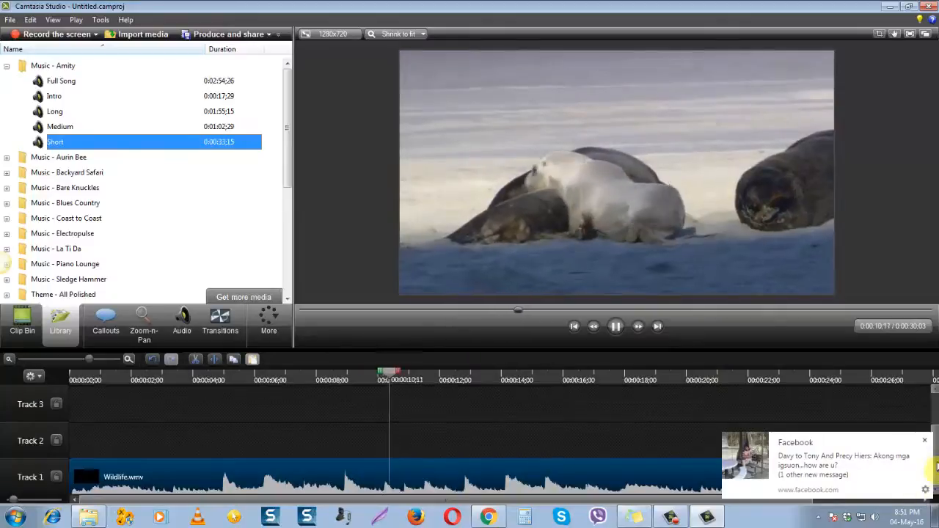
left_click(922, 445)
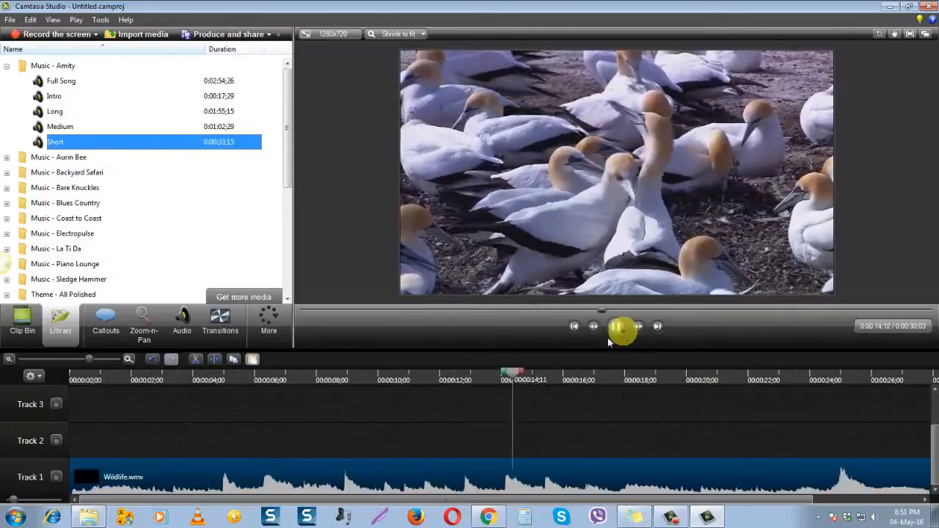
Split the Wildlife clip on Track 1 at 0:00:07;04 and select each of the two resulting parts in turn
left_click_drag(528, 382, 289, 376)
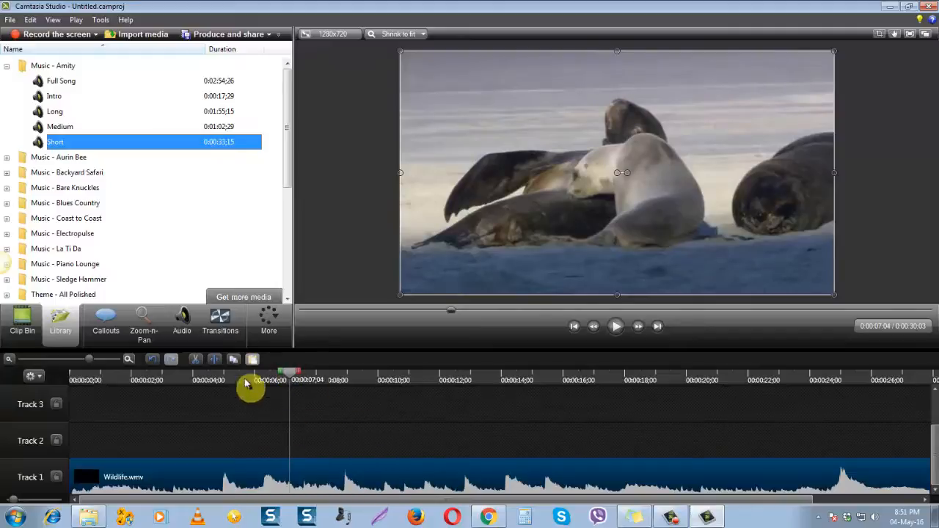
left_click(215, 360)
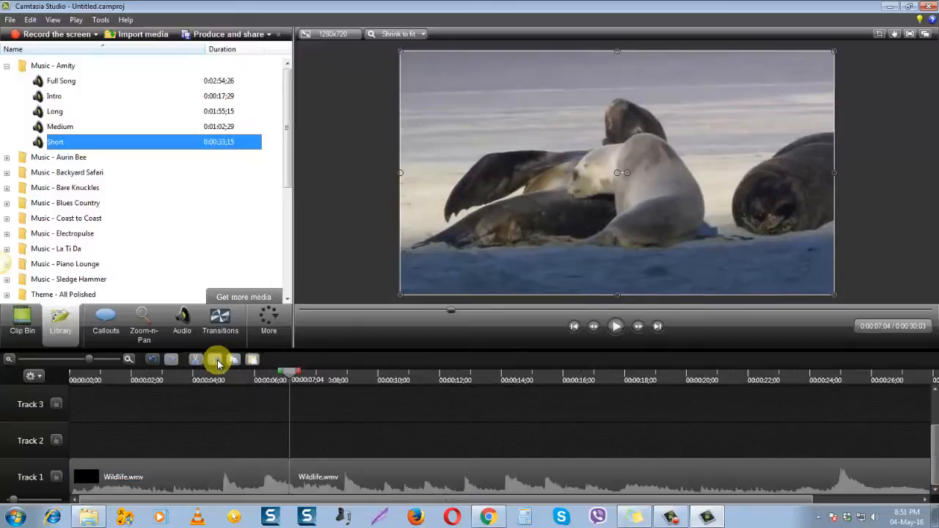
left_click(388, 479)
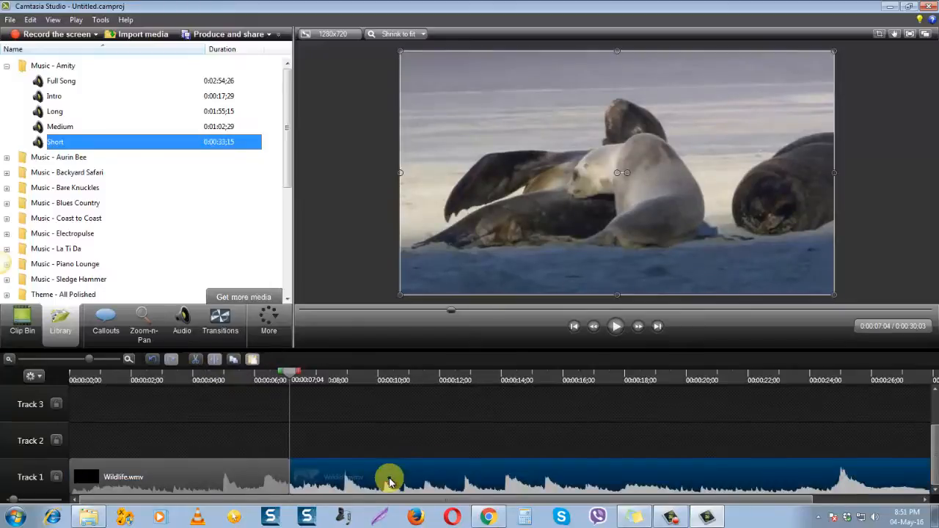
left_click(200, 484)
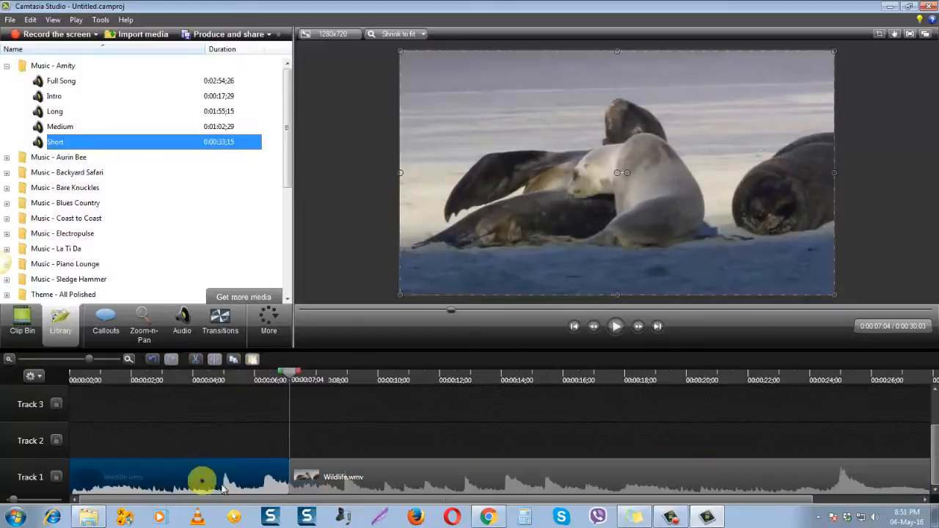
left_click(369, 487)
left_click_drag(369, 487, 402, 484)
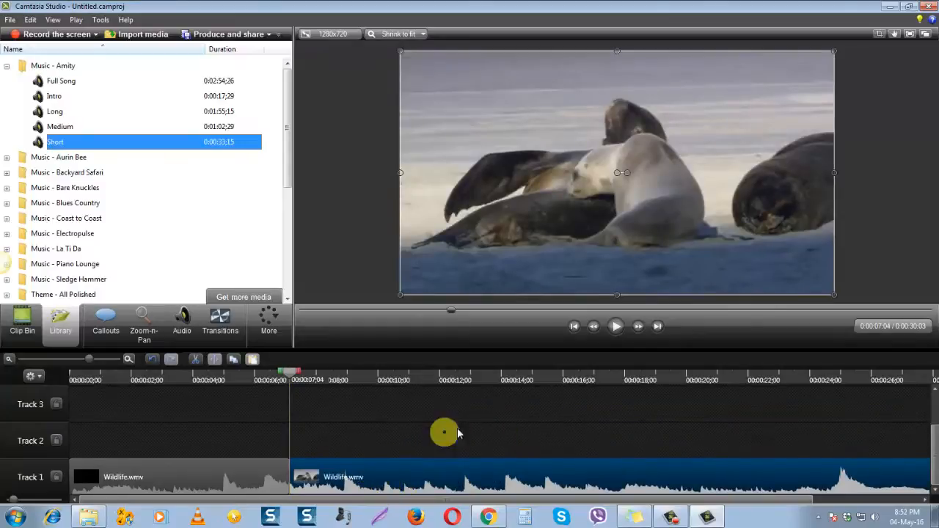
left_click(223, 477)
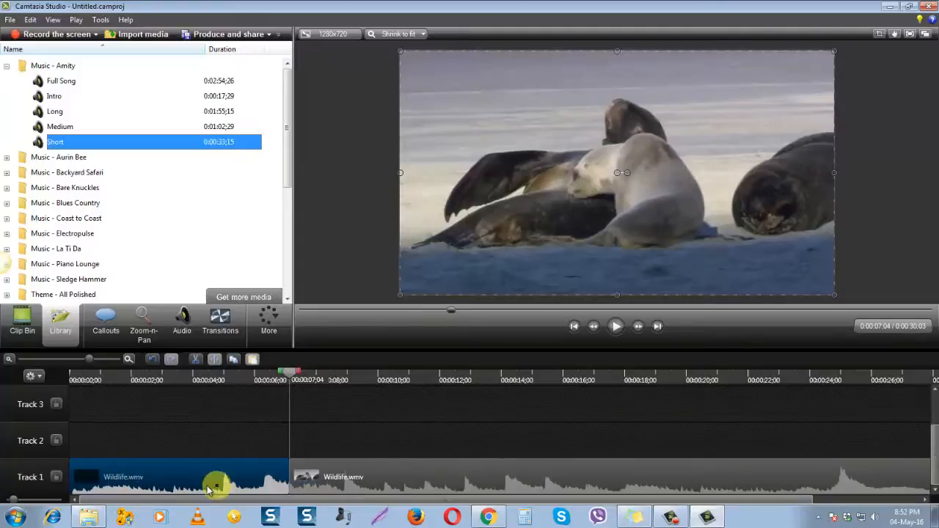
Play the timeline across the split from 0:00:01;11 and stop at 0:00:09;18
left_click_drag(266, 381, 115, 379)
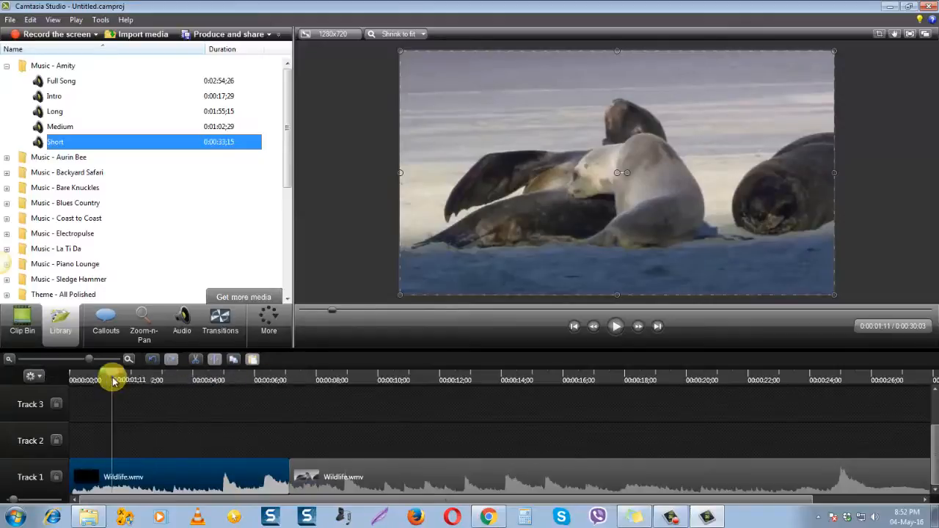
left_click(620, 330)
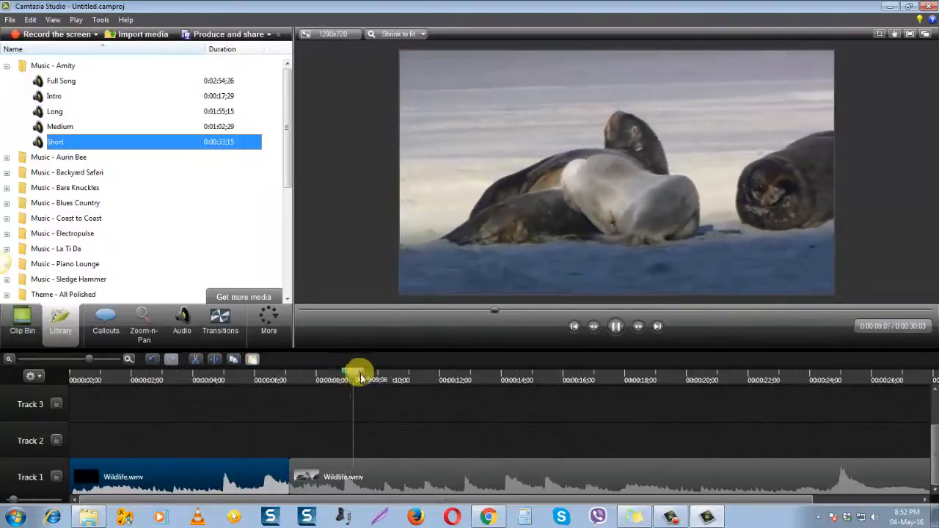
left_click(363, 380)
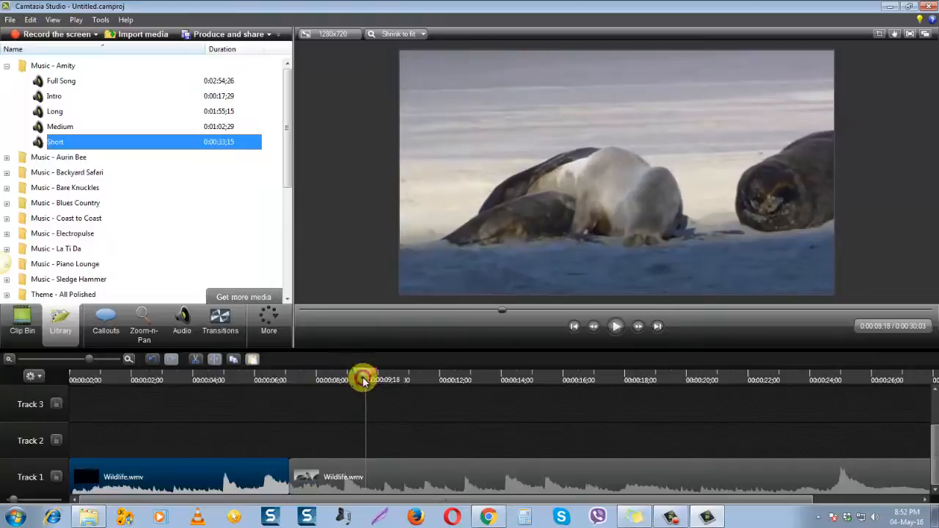
Move the second Wildlife part slightly later on Track 1 to leave a short gap after the first part
left_click(439, 483)
left_click(257, 476)
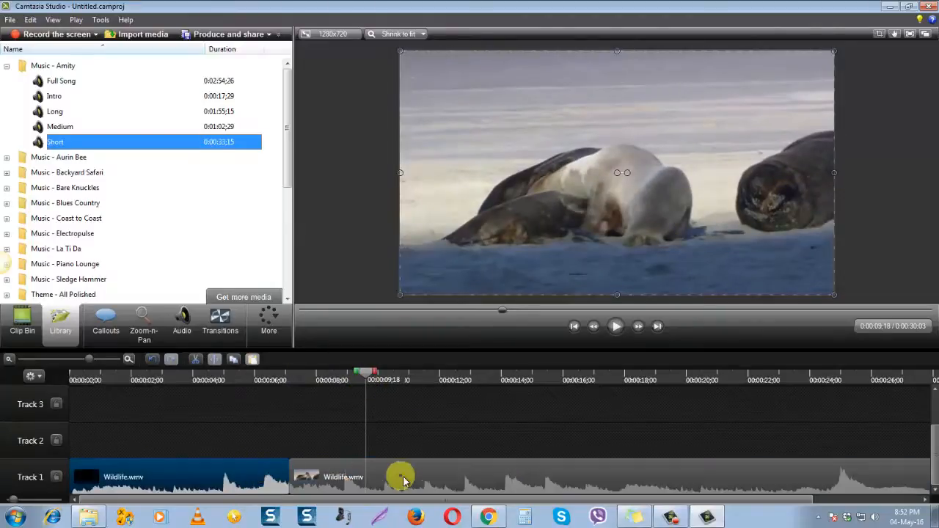
left_click(403, 480)
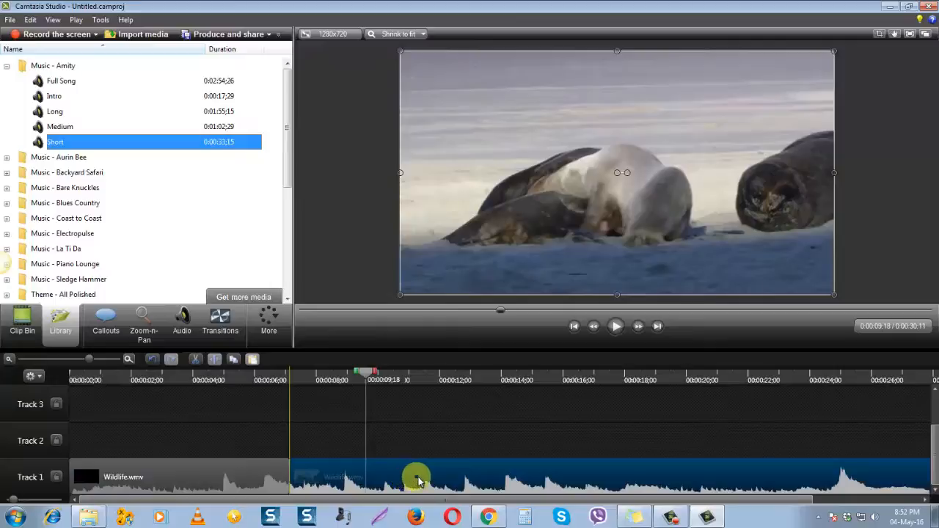
left_click_drag(418, 477, 424, 477)
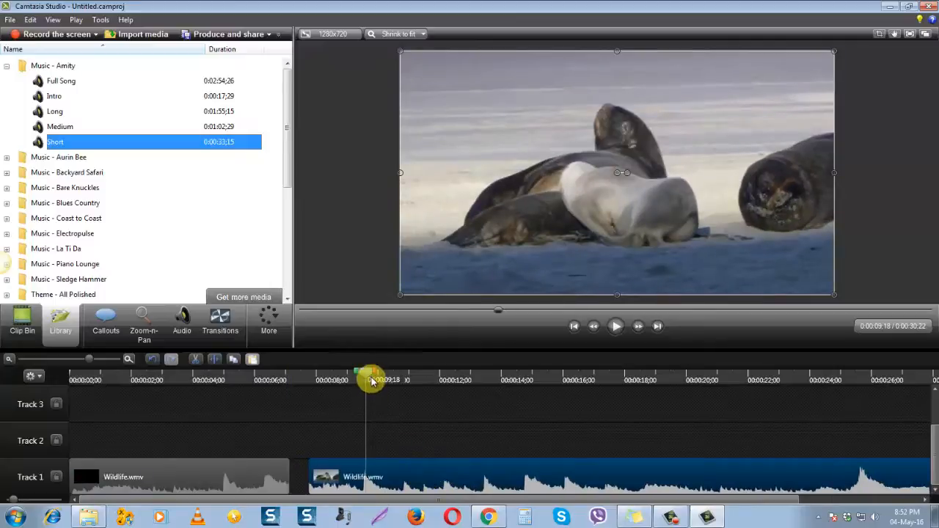
Play the timeline across the gap, and move the second Wildlife part back against the end of the first
left_click_drag(334, 376, 255, 375)
left_click(623, 325)
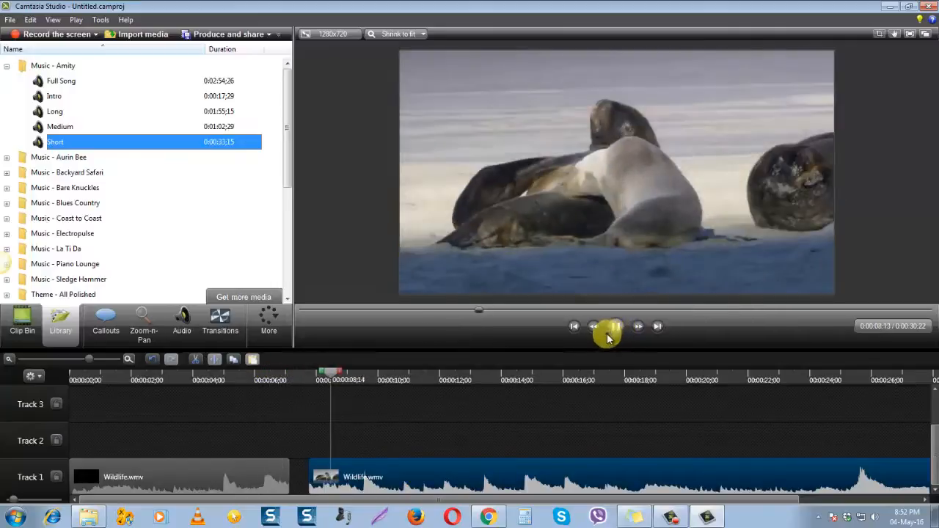
left_click(392, 379)
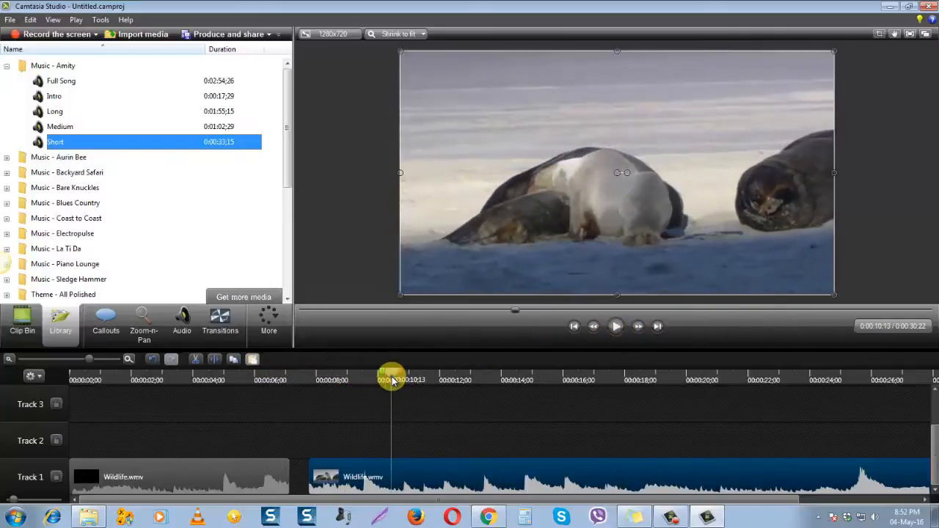
left_click_drag(429, 486, 415, 480)
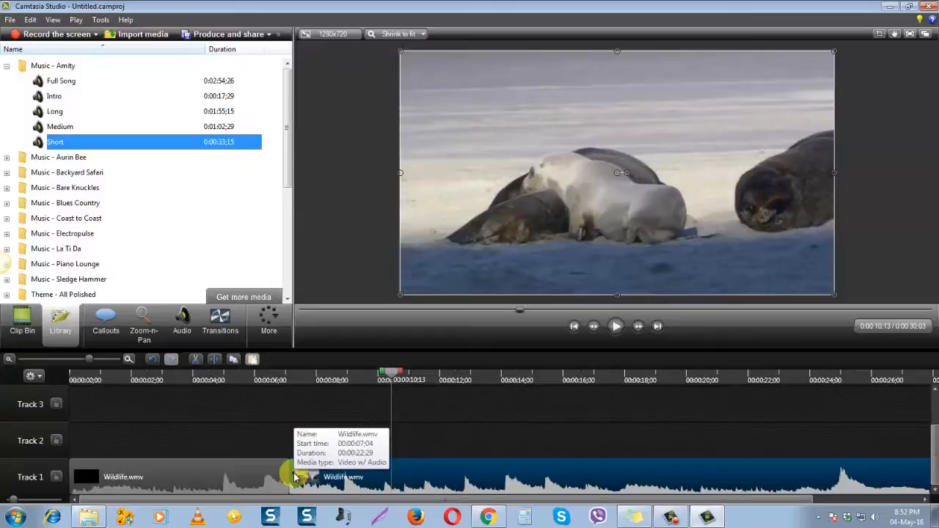
Browse the available transitions and apply Checkerboard at the 0:00:07;04 split between the two Wildlife parts
left_click_drag(396, 379, 290, 380)
left_click(226, 321)
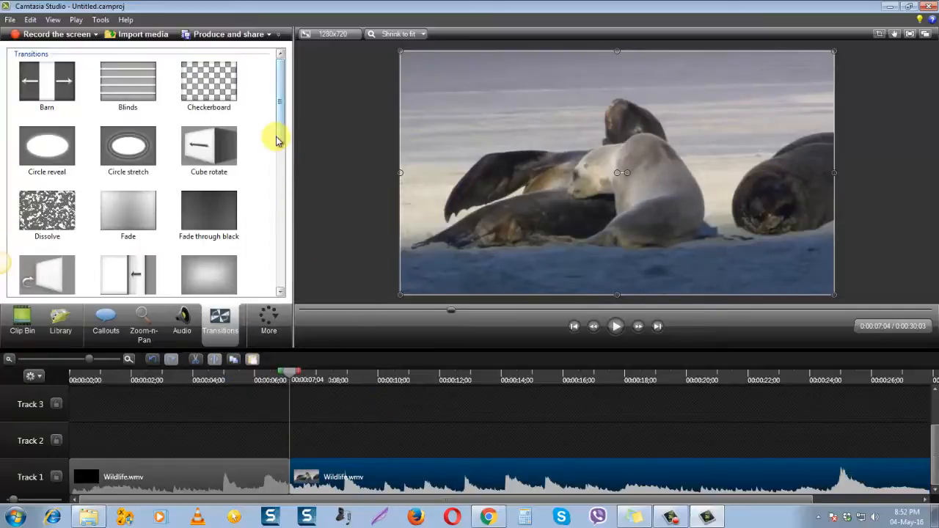
left_click_drag(283, 124, 301, 200)
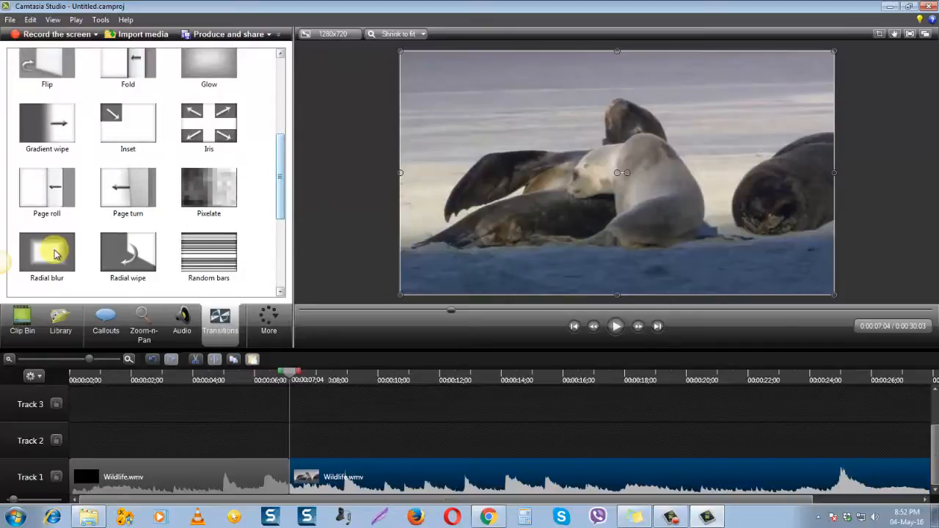
left_click_drag(281, 202, 279, 145)
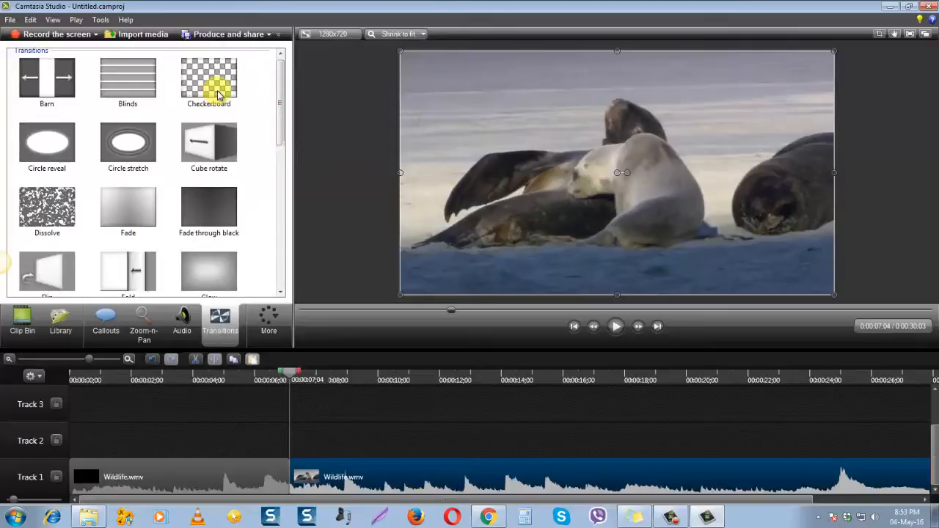
left_click_drag(220, 93, 292, 477)
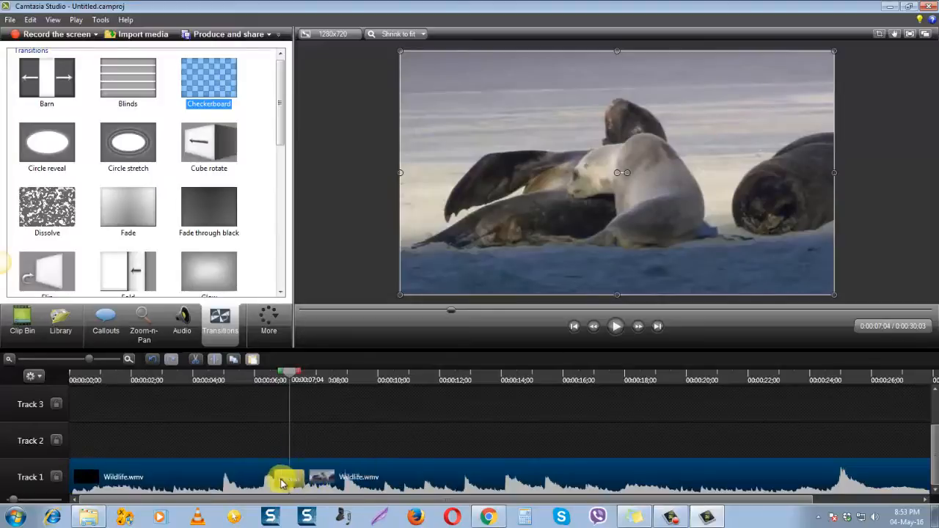
left_click_drag(276, 477, 276, 477)
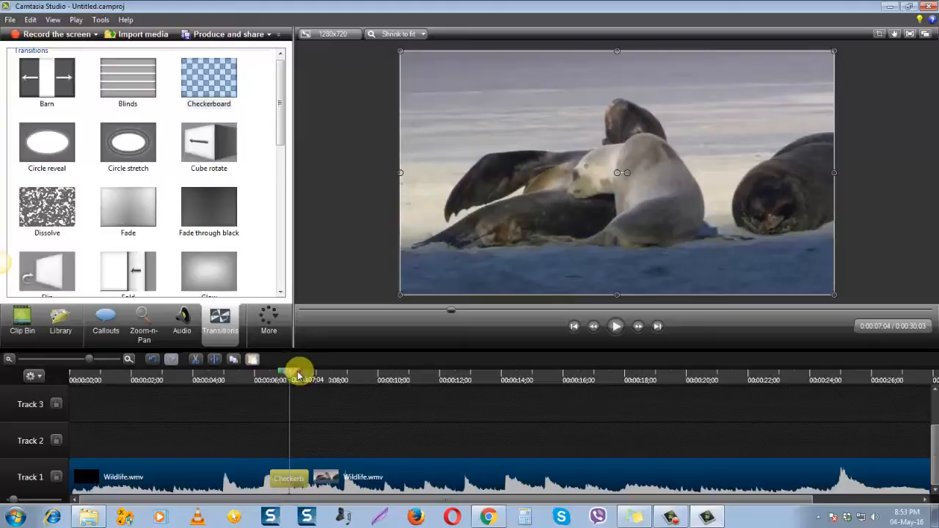
Play the timeline through the Checkerboard transition from 0:00:05;29, clear the clip selection and pause the playback
left_click_drag(296, 375, 254, 373)
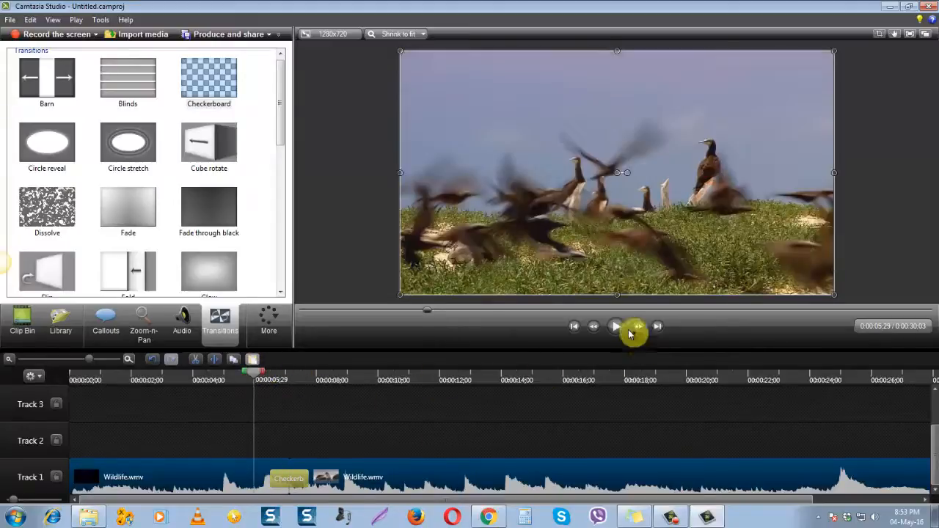
left_click(619, 327)
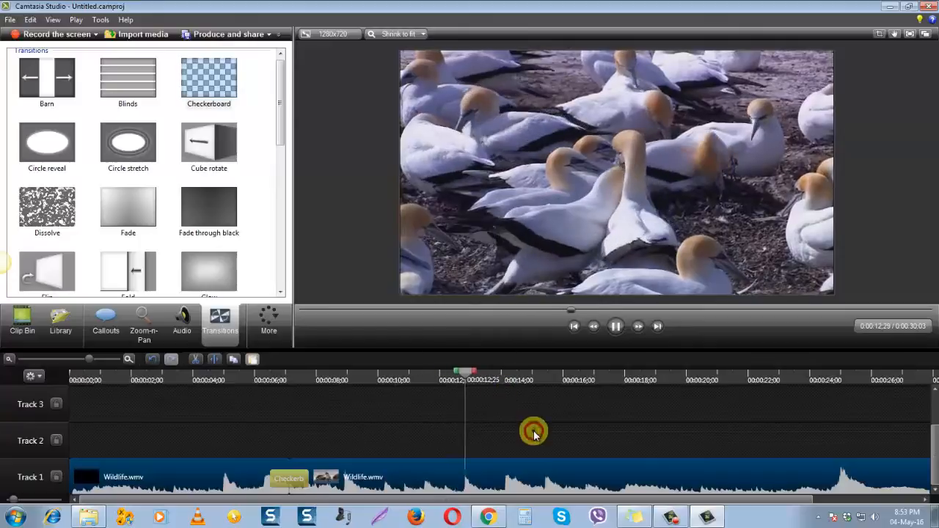
left_click(533, 432)
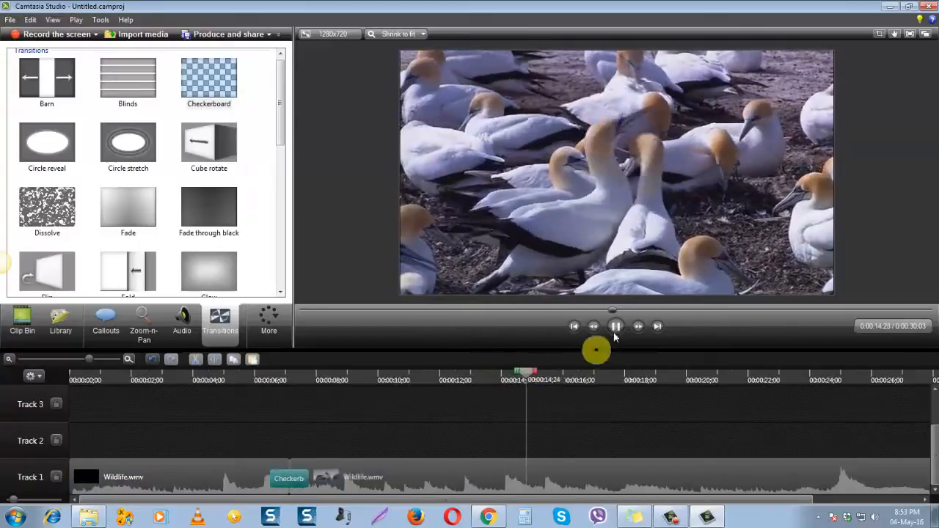
left_click(615, 327)
Move the playhead to 0:00:04;08 and select each Wildlife part and its portion of the Checkerboard transition in turn
left_click_drag(551, 375, 201, 405)
left_click(229, 484)
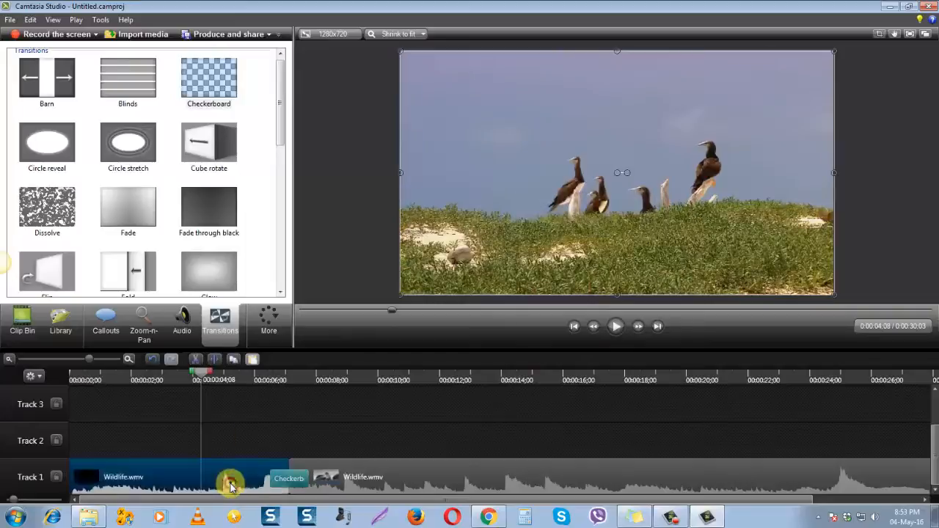
left_click(370, 483)
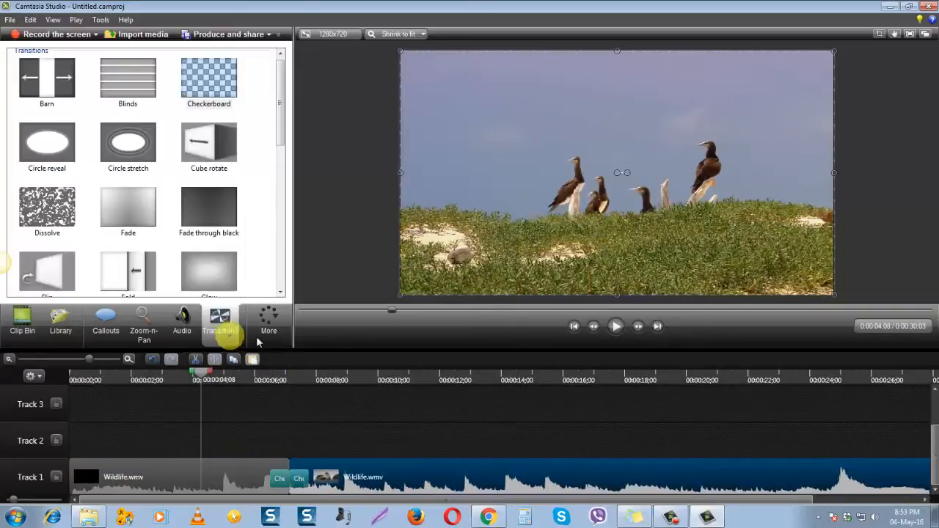
left_click(256, 482)
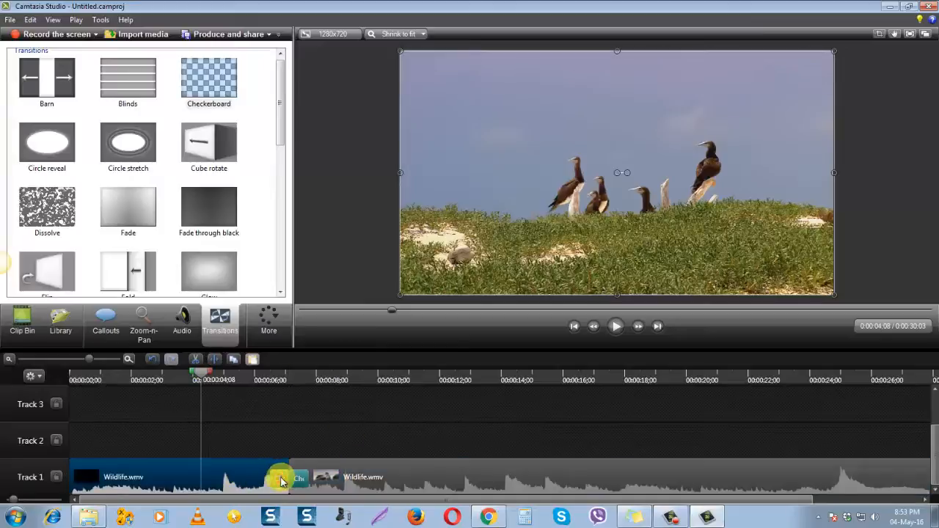
left_click(303, 484)
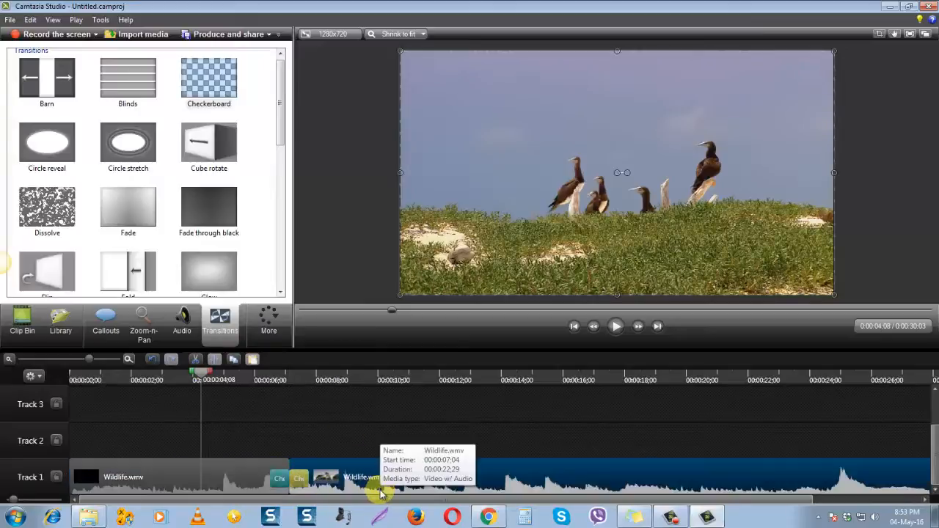
left_click(284, 480)
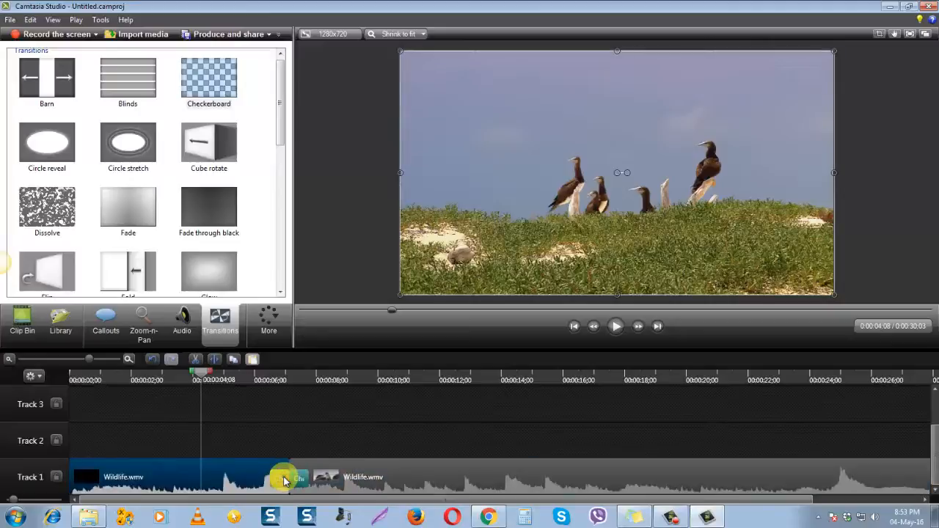
left_click(286, 450)
left_click(288, 476)
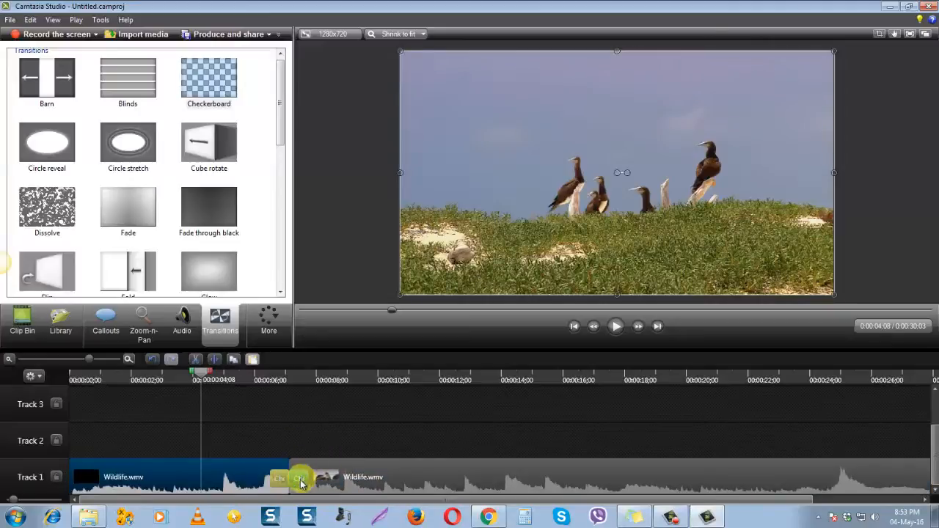
left_click(298, 479)
left_click(279, 482)
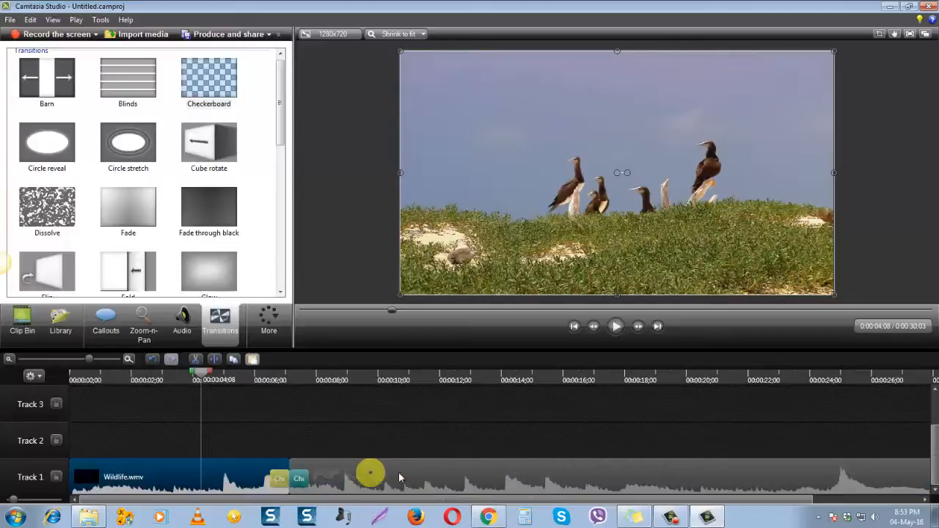
Play through the Checkerboard transition from 0:00:04;08, pause, and replay it from 0:00:05;19
left_click(620, 330)
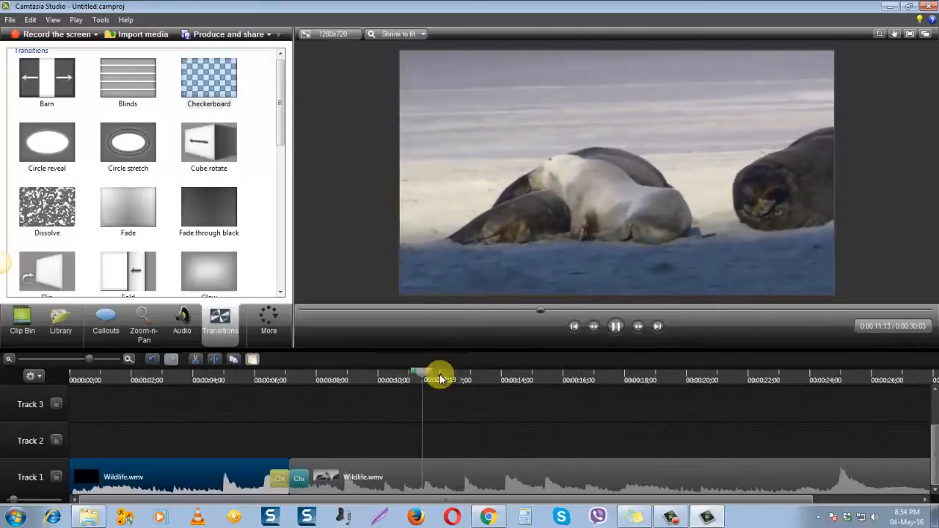
left_click(540, 400)
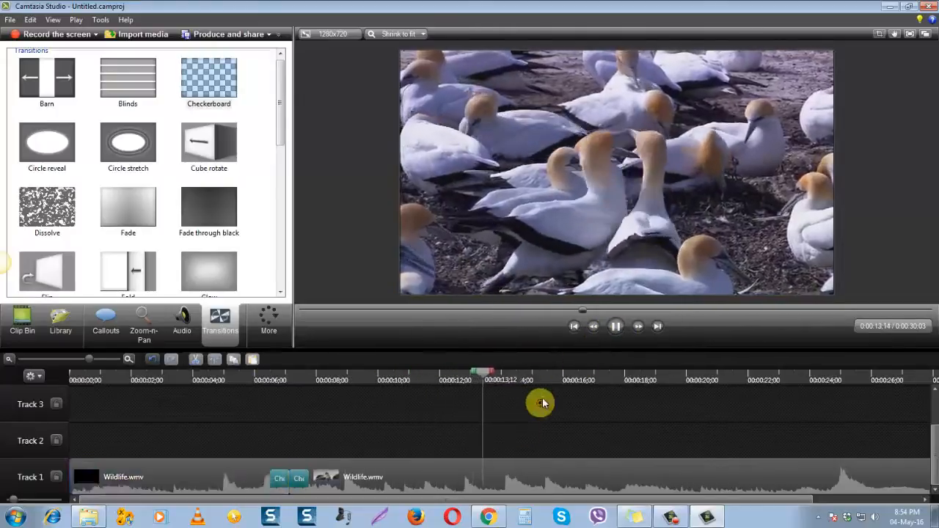
left_click(612, 329)
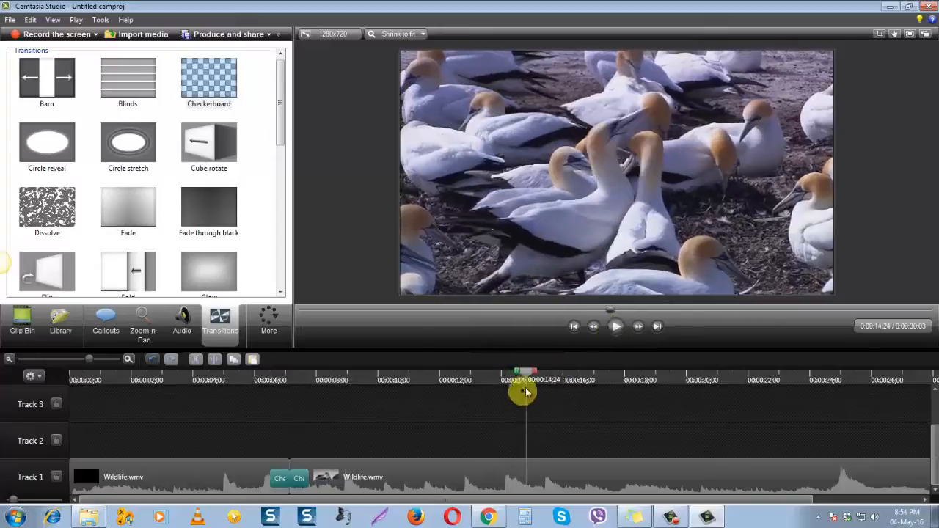
left_click_drag(528, 379, 244, 401)
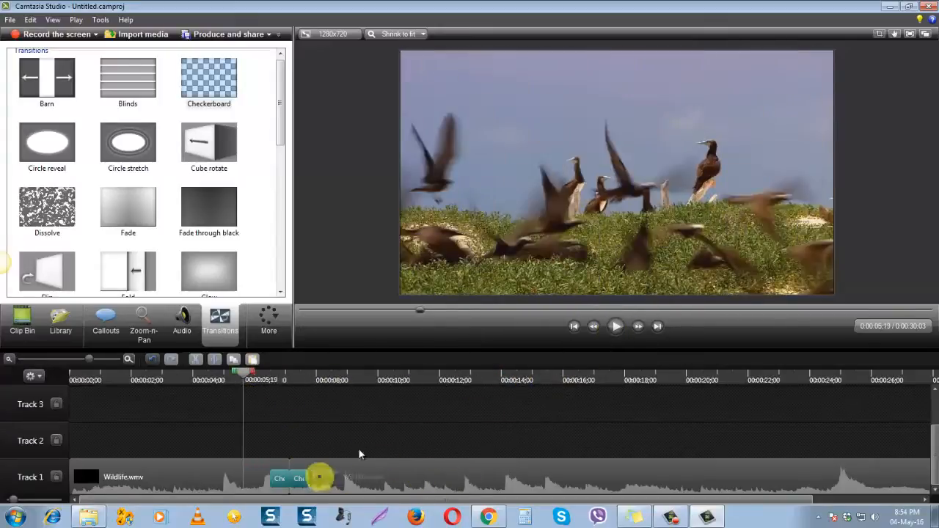
left_click(620, 328)
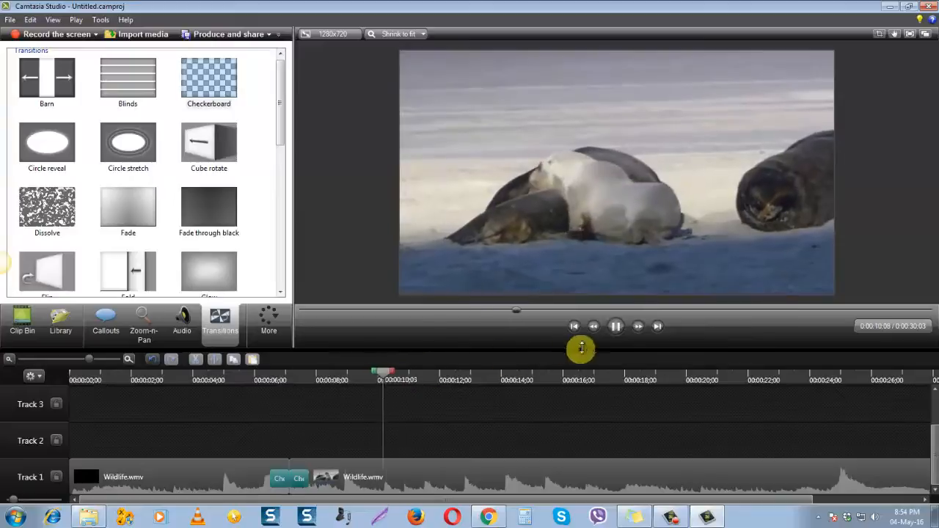
Pause the playback and remove both portions of the Checkerboard transition at the split between the two Wildlife parts
left_click(616, 328)
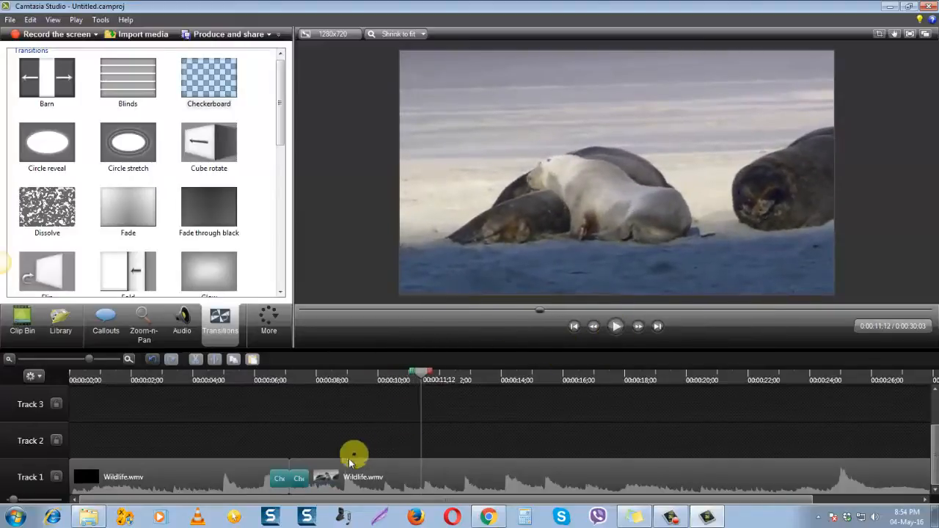
left_click(304, 480)
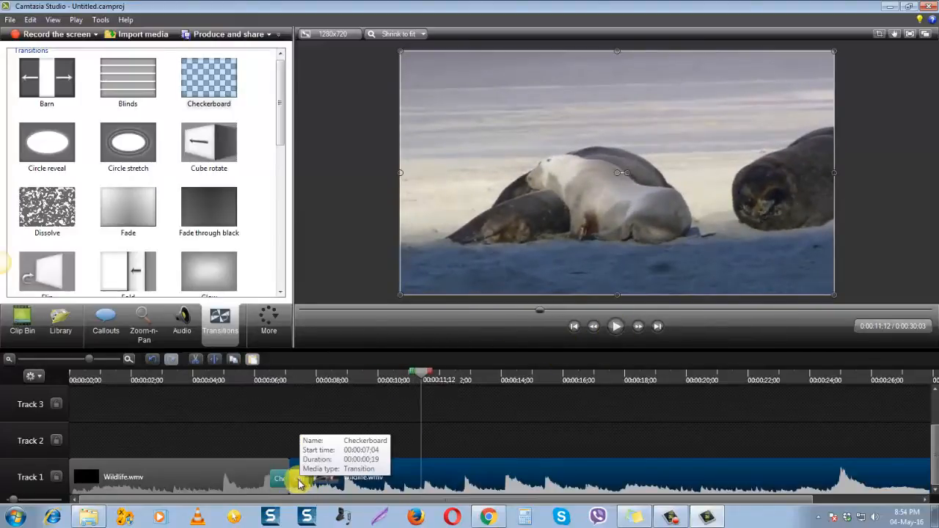
right_click(297, 479)
left_click(320, 488)
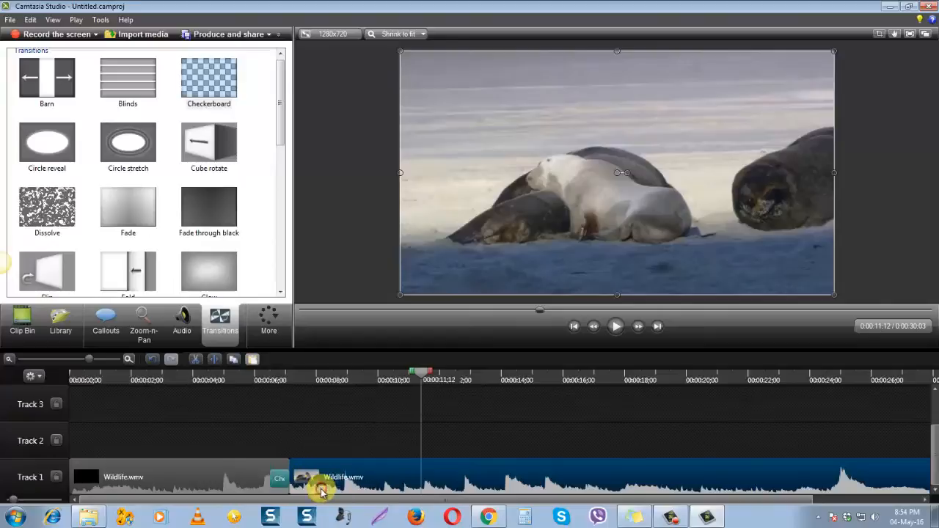
left_click(286, 482)
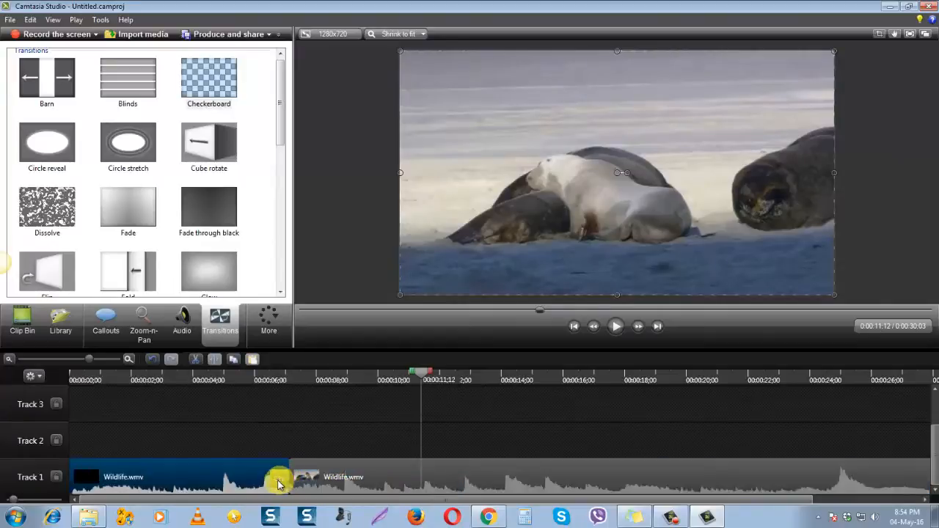
right_click(279, 483)
left_click(306, 489)
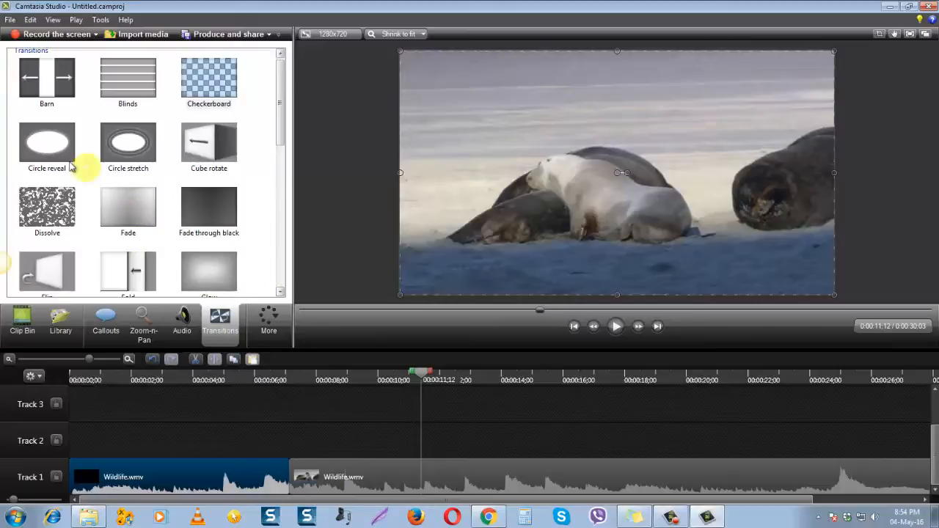
Apply the Circle reveal transition across the split between the two Wildlife parts on Track 1 and select it
left_click_drag(49, 153, 290, 479)
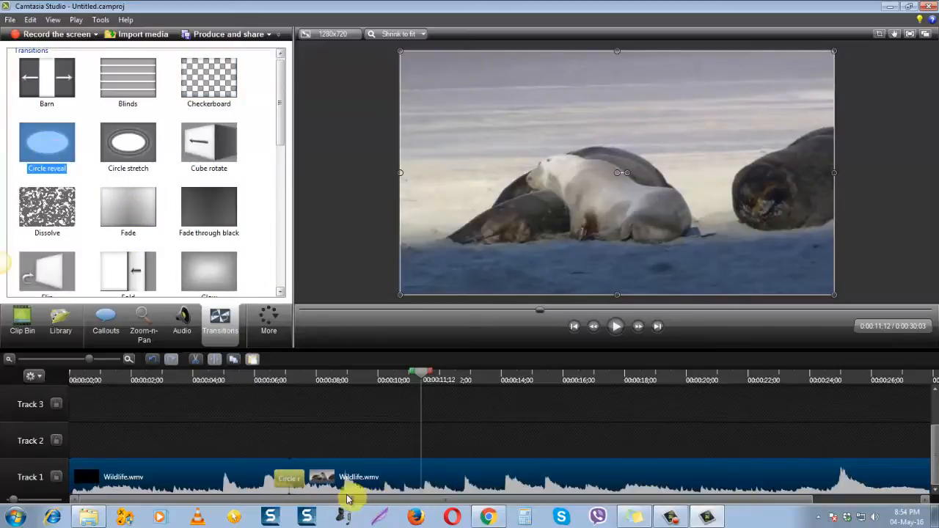
left_click(286, 479)
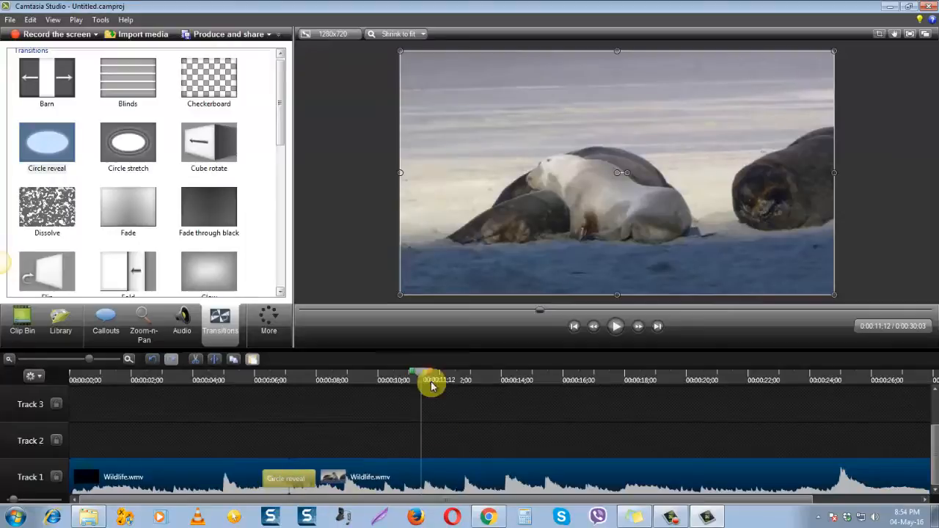
left_click(447, 477)
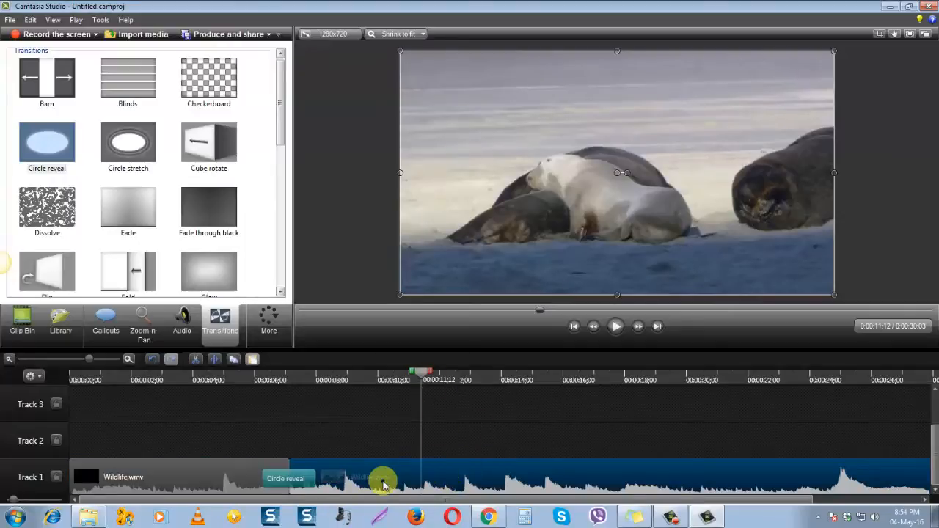
left_click(313, 481)
Play the timeline through the Circle reveal transition from 0:00:04;04, select each Wildlife part during playback, and pause
left_click_drag(422, 379, 196, 380)
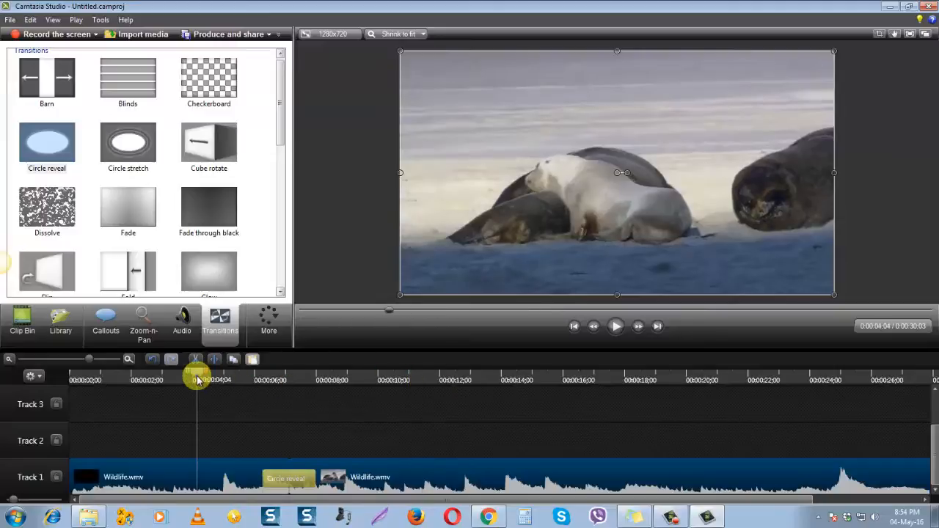
left_click(616, 329)
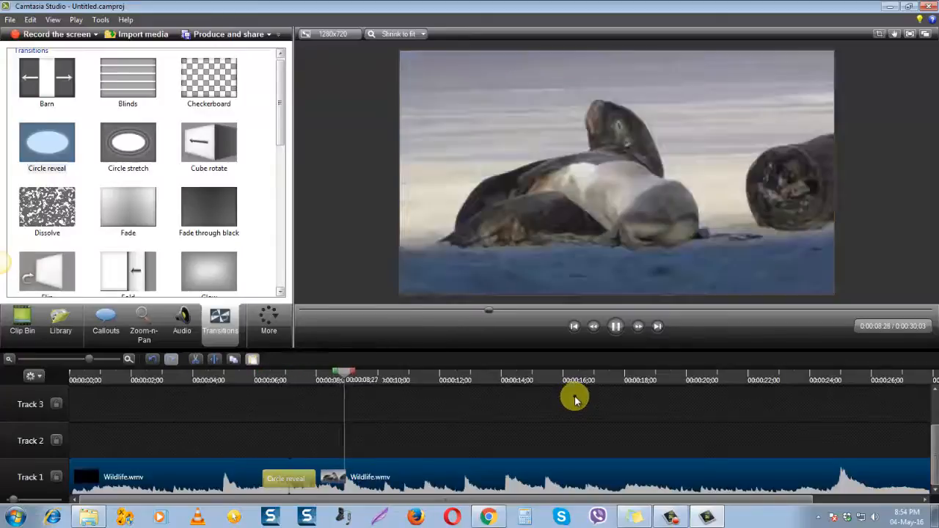
left_click(552, 433)
left_click(516, 487)
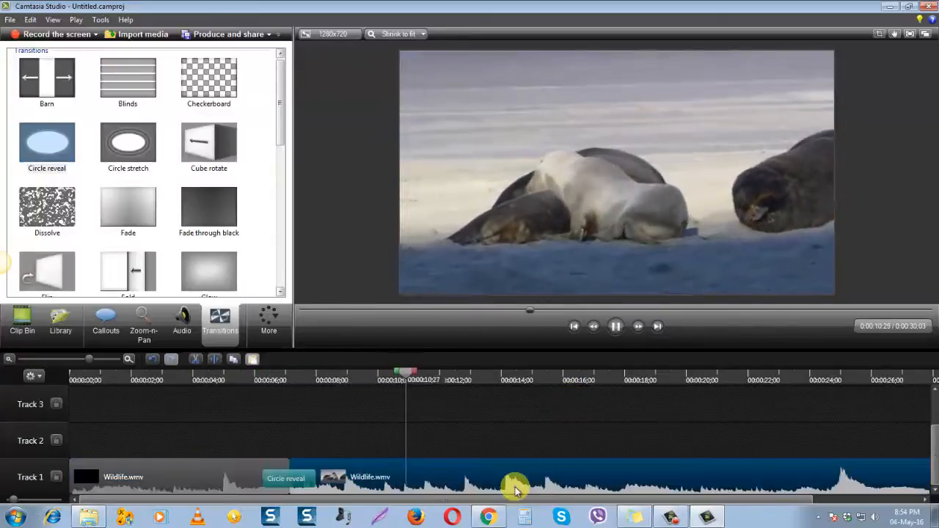
left_click(191, 485)
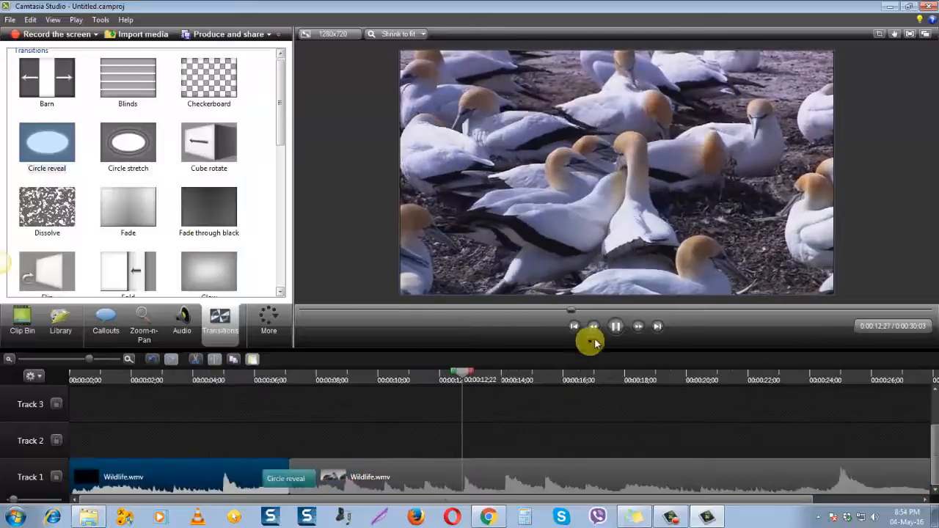
left_click(617, 326)
Clear the accidental time range selection, replay the Circle reveal transition from 0:00:04;02, and select the transition
left_click_drag(488, 373, 246, 394)
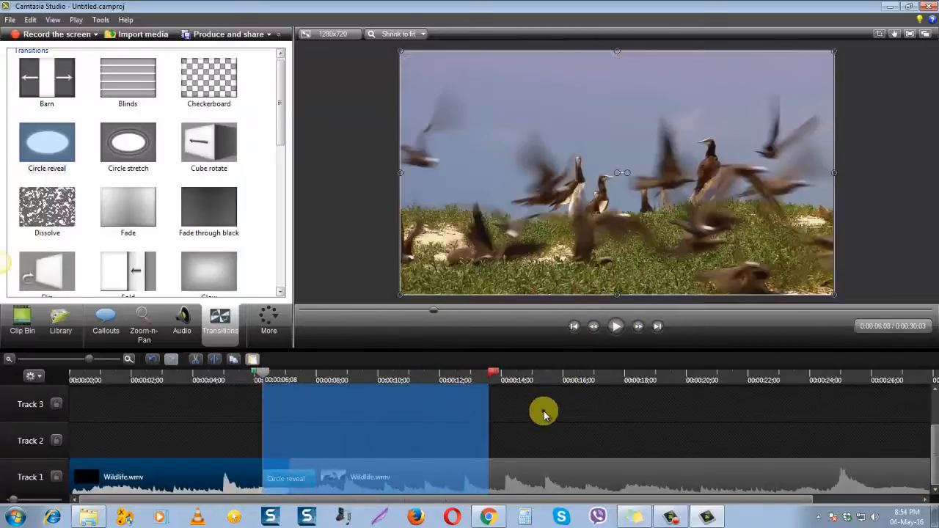
left_click(543, 415)
left_click_drag(496, 374, 195, 377)
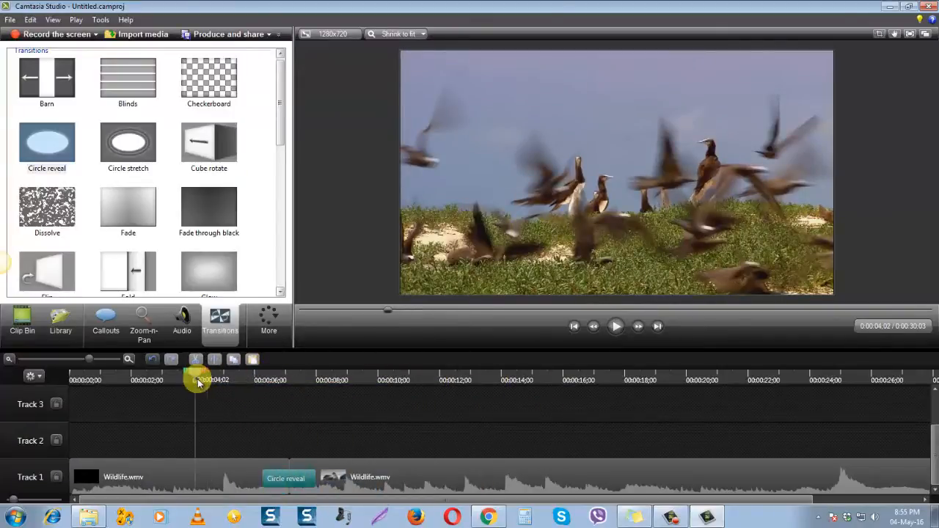
left_click(619, 327)
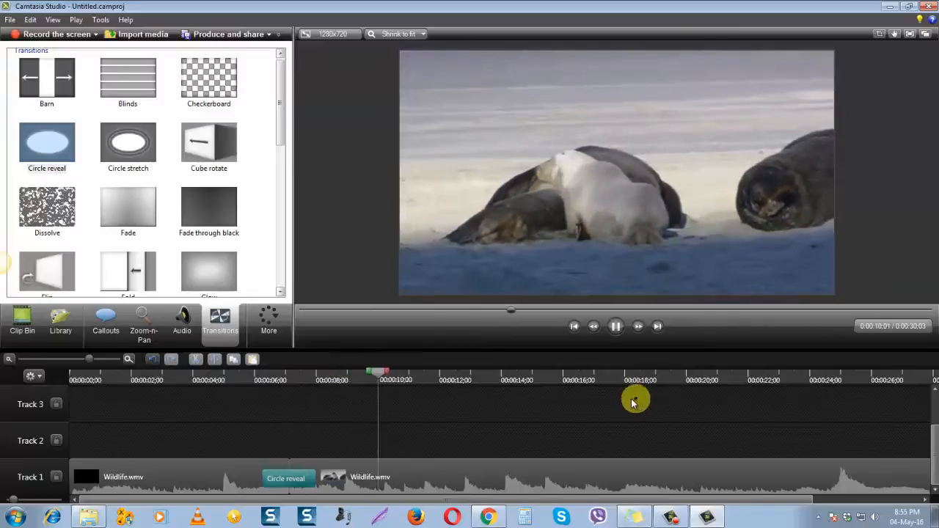
left_click(273, 484)
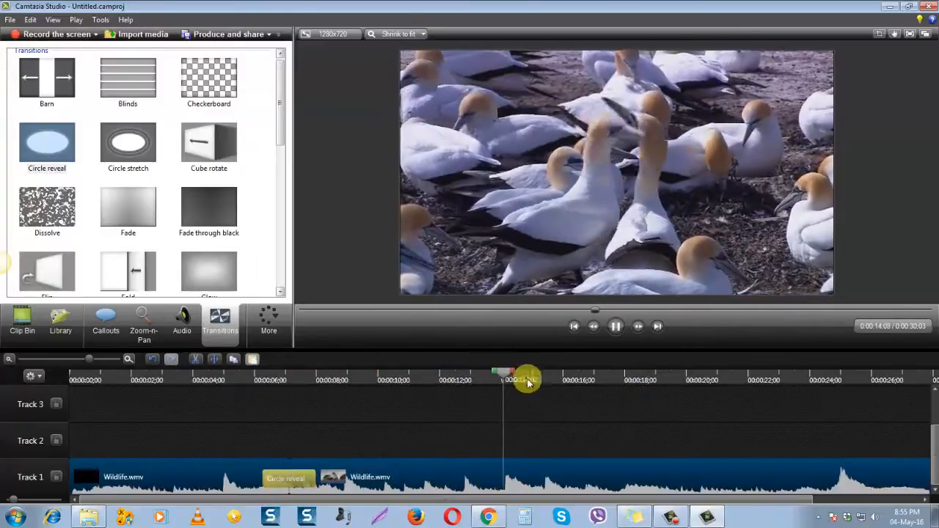
Replay the Circle reveal transition from 0:00:05;26 and pause once the second Wildlife part is playing
left_click_drag(520, 377, 254, 411)
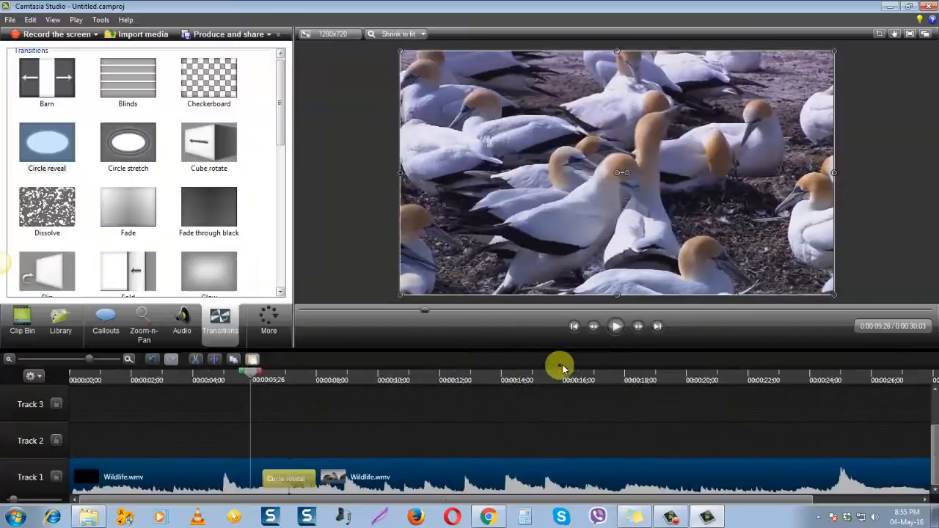
left_click(614, 327)
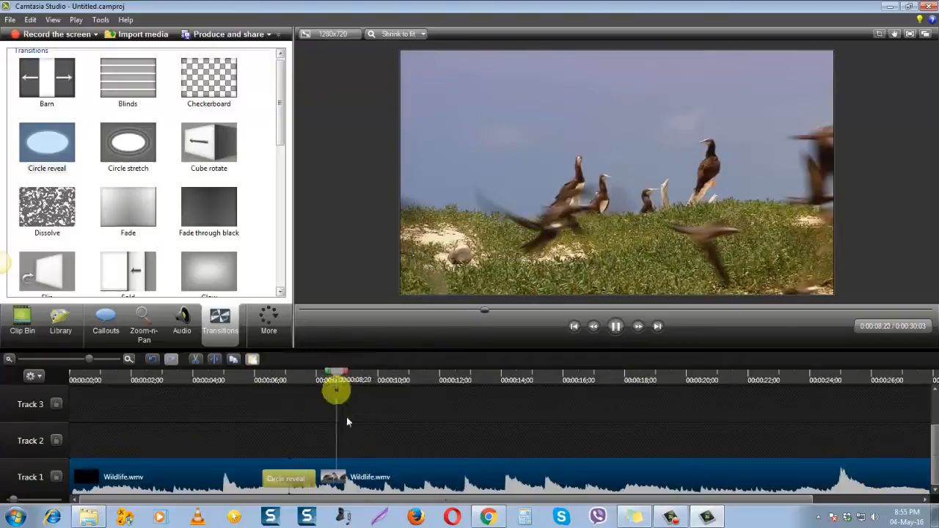
left_click(616, 327)
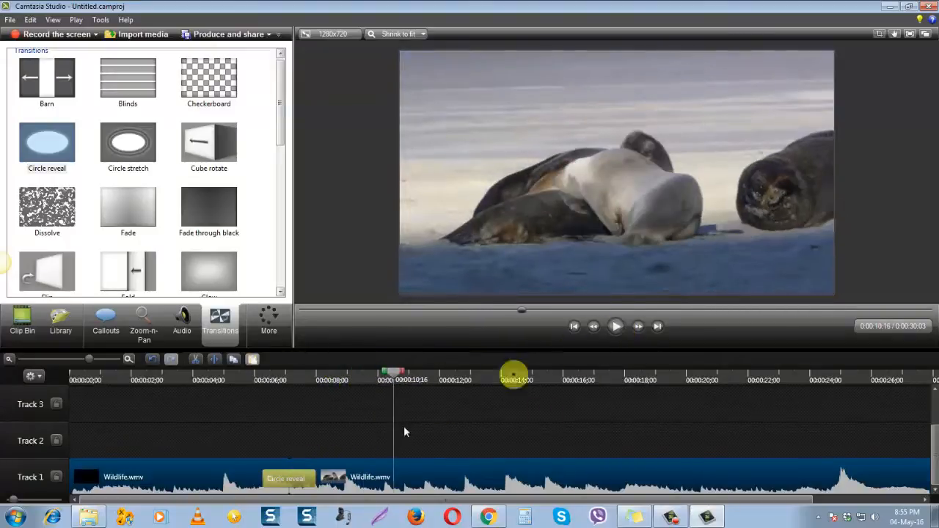
Remove the Circle reveal transition from the split between the two Wildlife parts
left_click(302, 485)
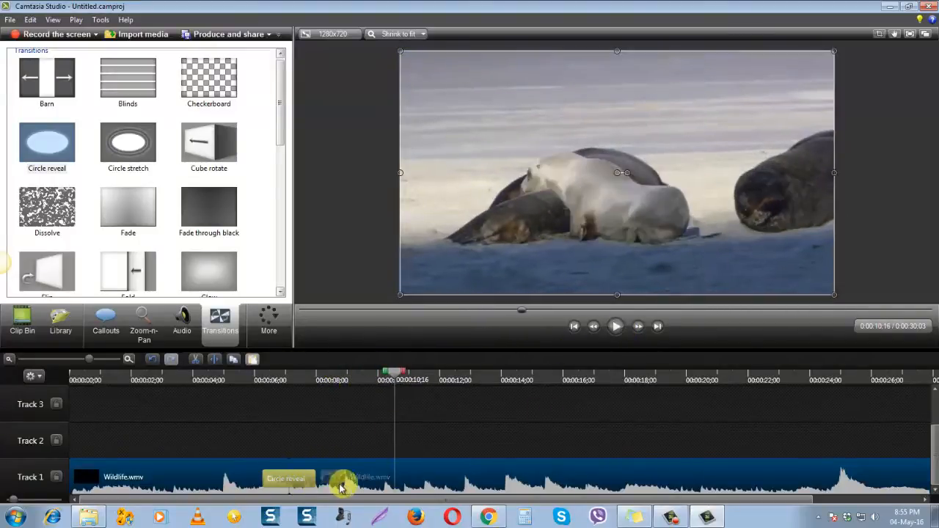
left_click_drag(340, 486, 204, 481)
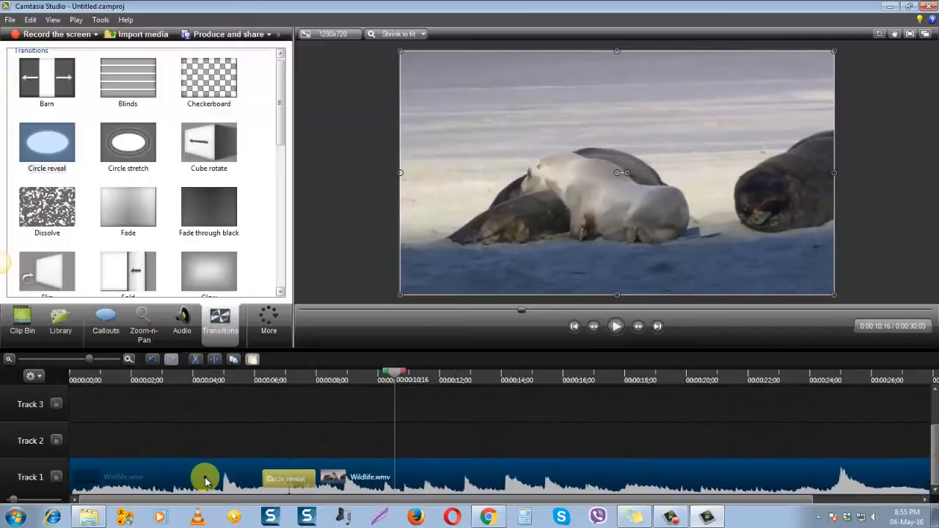
right_click(279, 483)
left_click(309, 444)
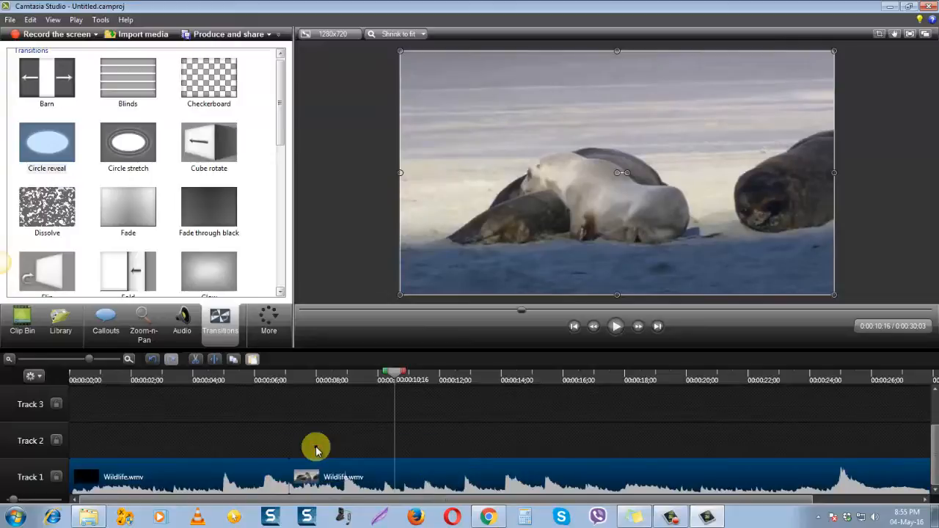
Shift both Wildlife parts together slightly later on Track 1, and select the second part on its own
mouse_move(316, 462)
left_mouse_down()
mouse_move(325, 477)
mouse_move(329, 457)
mouse_move(325, 478)
left_mouse_up()
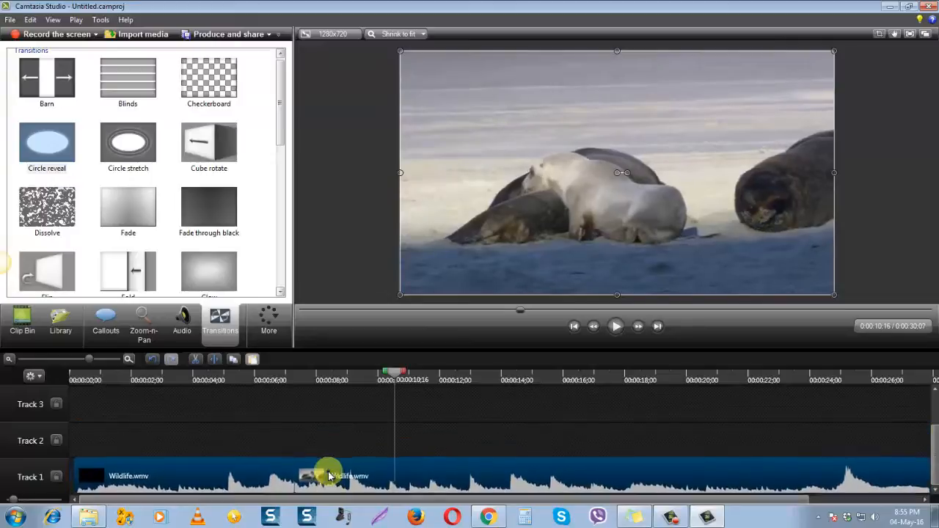
left_click(266, 478)
left_click(369, 474)
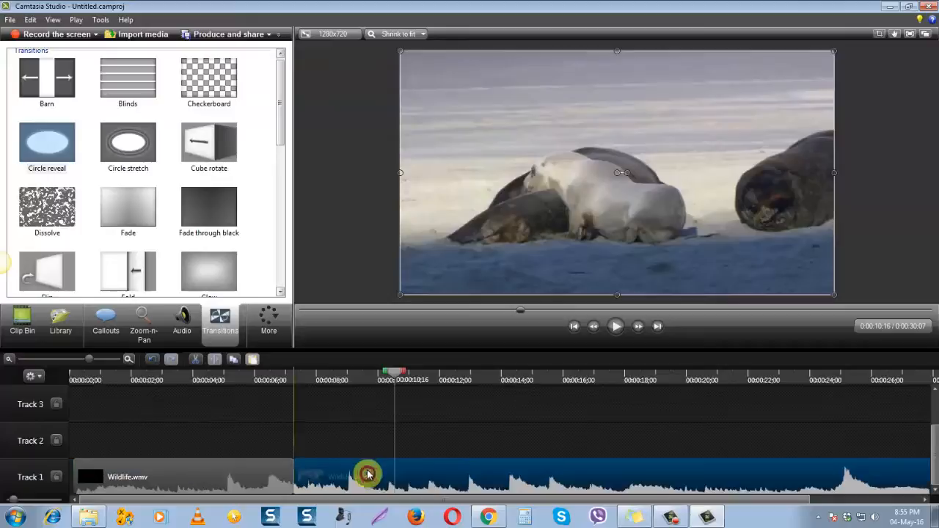
left_click(489, 438)
mouse_move(420, 478)
left_mouse_down()
mouse_move(425, 437)
mouse_move(410, 477)
left_mouse_up()
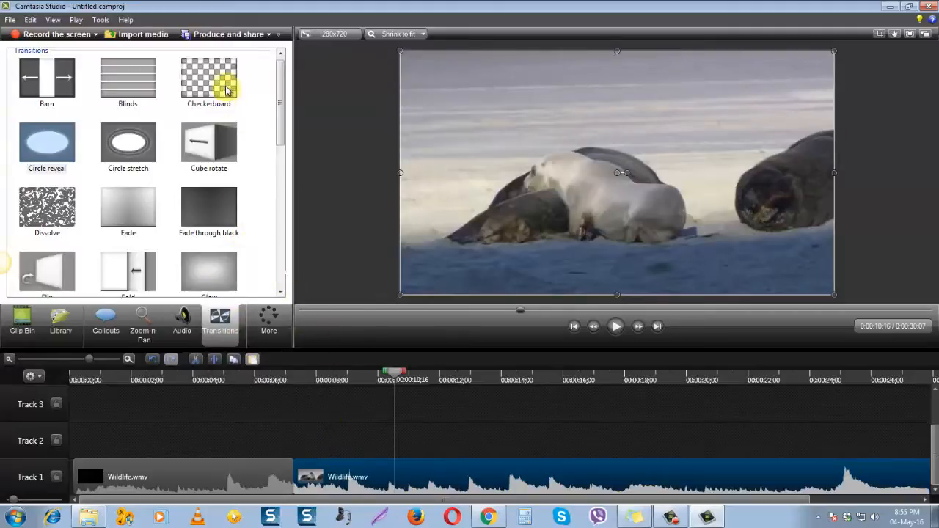
Apply the Checkerboard transition across the split between the two Wildlife parts and select the first part
left_click_drag(211, 88, 344, 475)
left_click(465, 452)
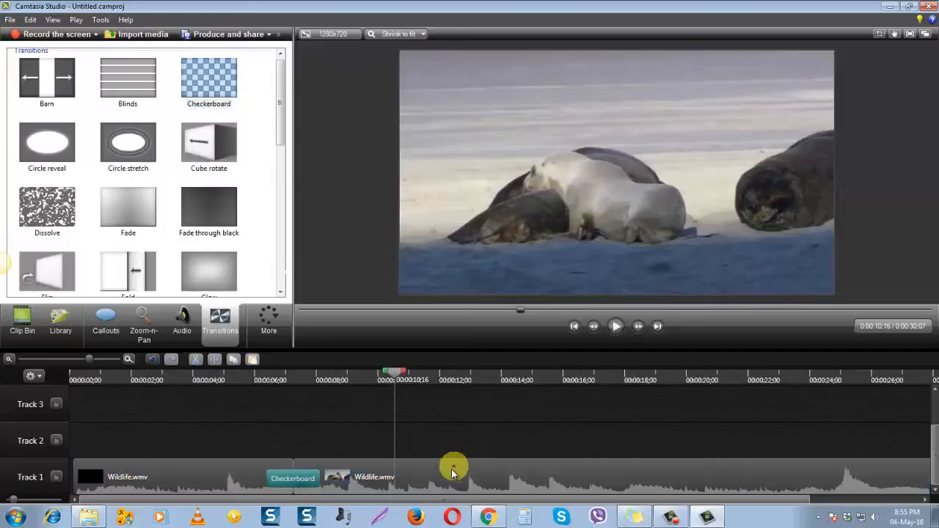
left_click(247, 474)
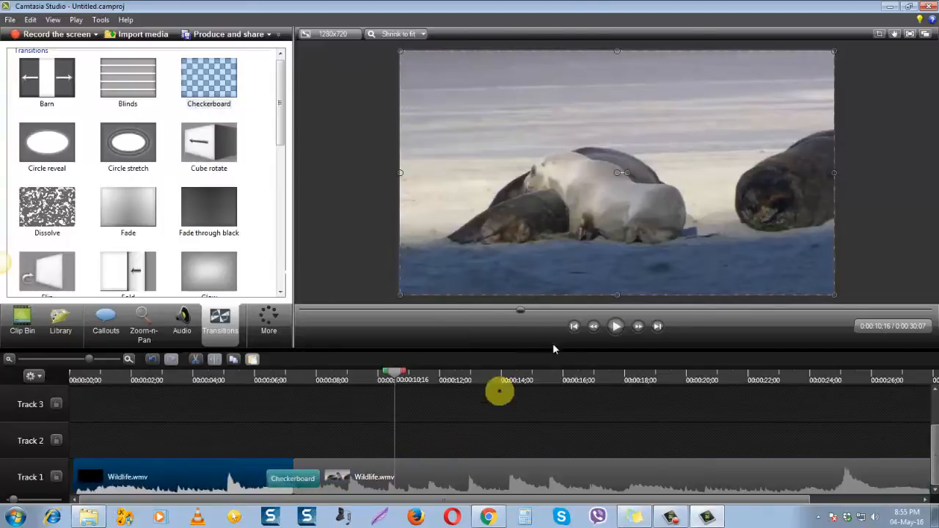
Move the playhead back to 0:00:05;05, play through the Checkerboard transition, and select the second Wildlife part
left_click(618, 332)
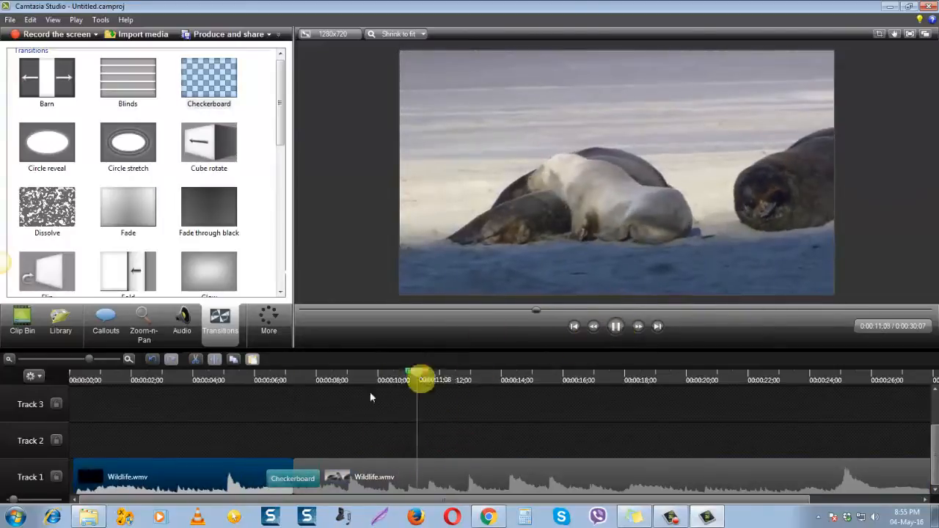
left_click(473, 375)
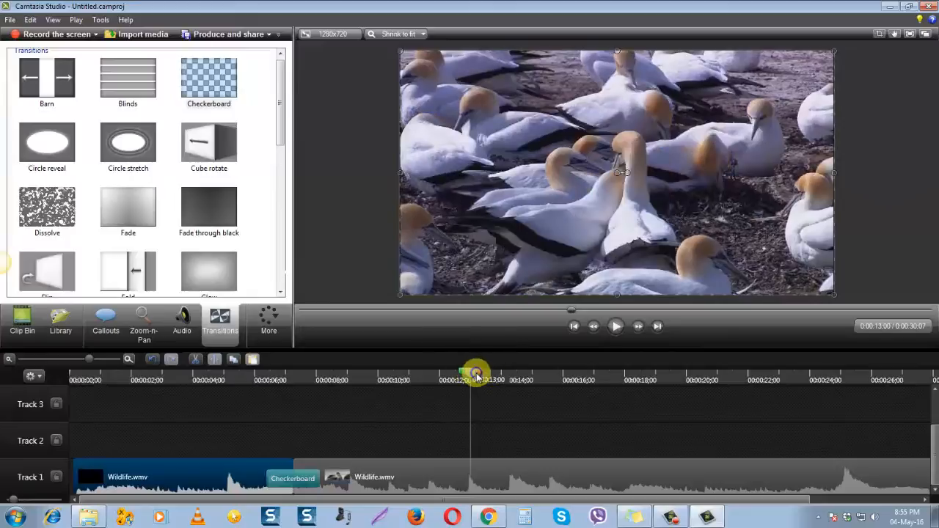
right_click(475, 376)
left_click_drag(475, 375, 242, 394)
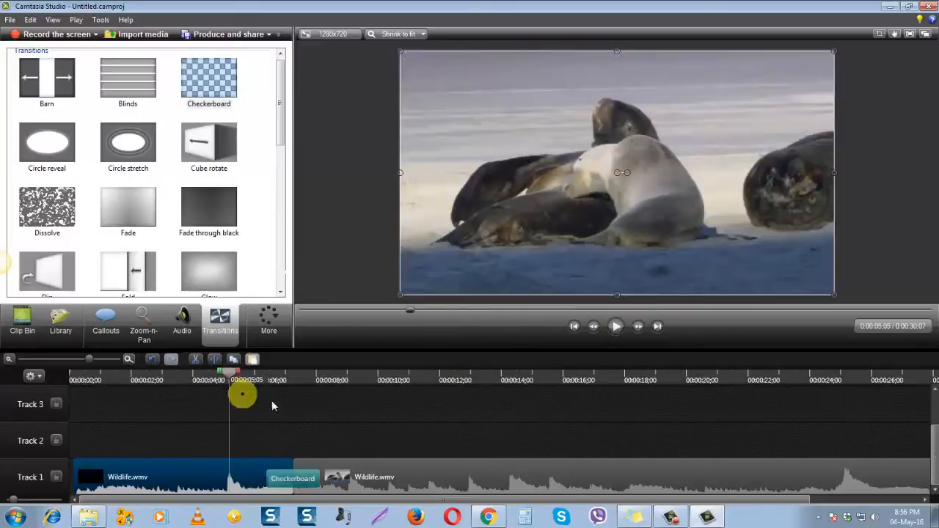
left_click(619, 330)
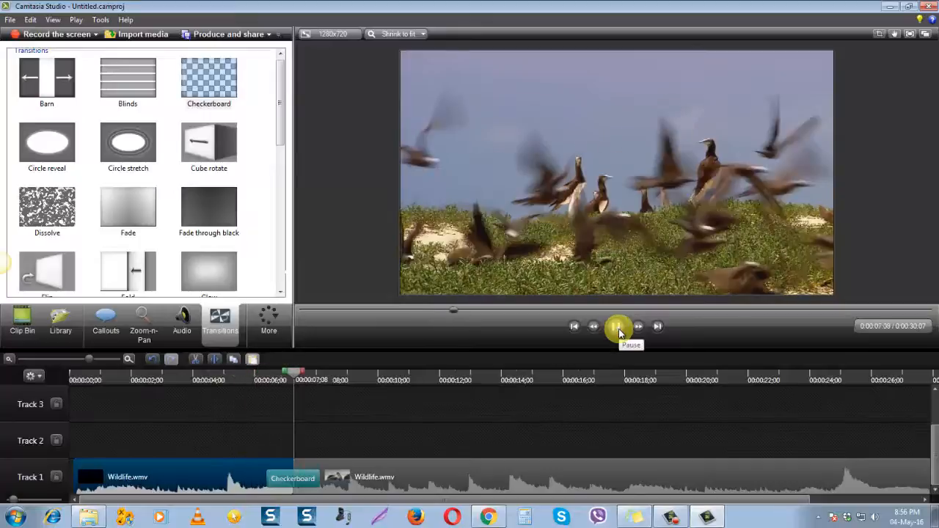
left_click(434, 465)
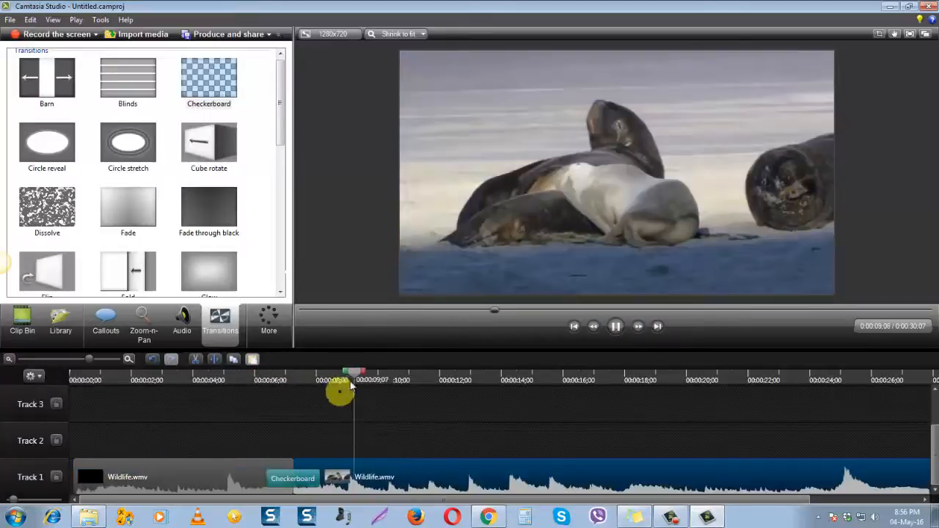
Replay the Checkerboard transition from 0:00:06;12, selecting first one Wildlife part and then the other, and stop at 0:00:10;17
left_click_drag(371, 374, 267, 422)
left_click(241, 474)
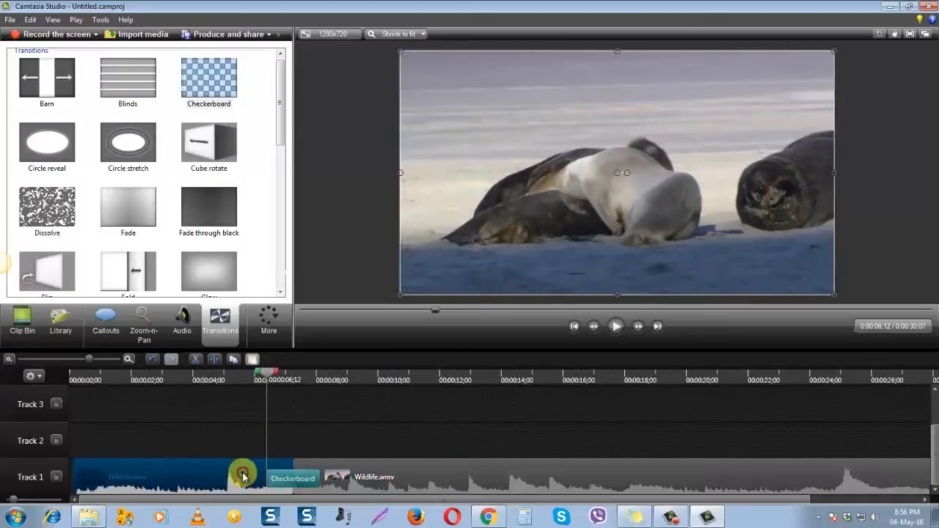
left_click(615, 329)
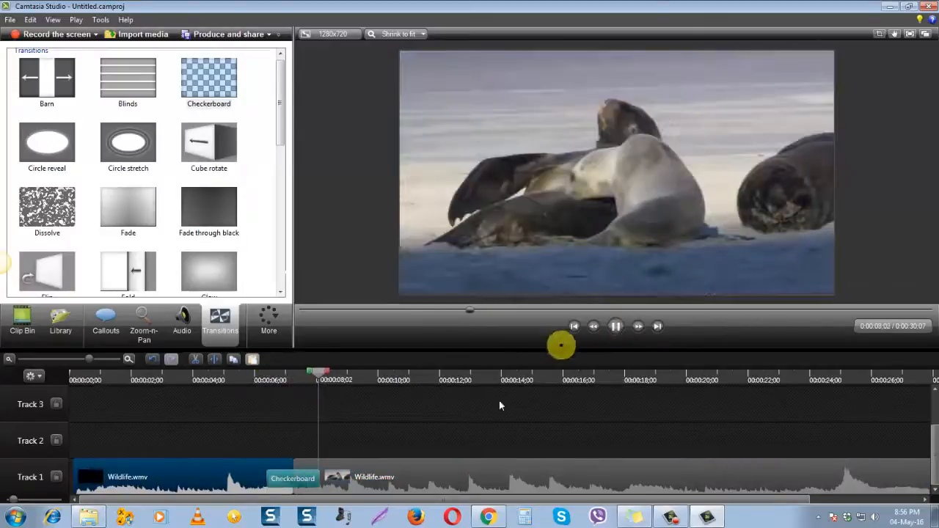
left_click(444, 478)
left_click(394, 368)
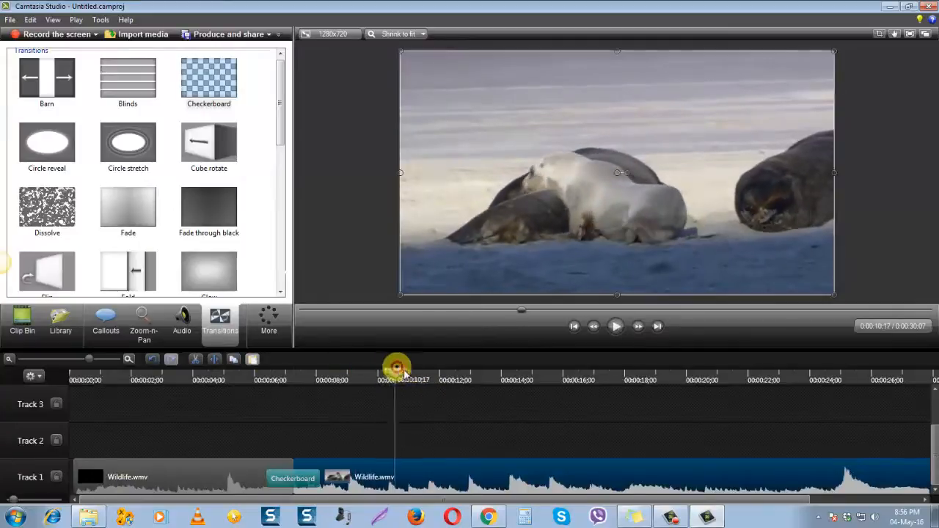
Move the second Wildlife part up to Track 2 and play through the separated Checkerboard transitions from 0:00:05;14, stopping at 0:00:11;20
left_click_drag(455, 465, 443, 448)
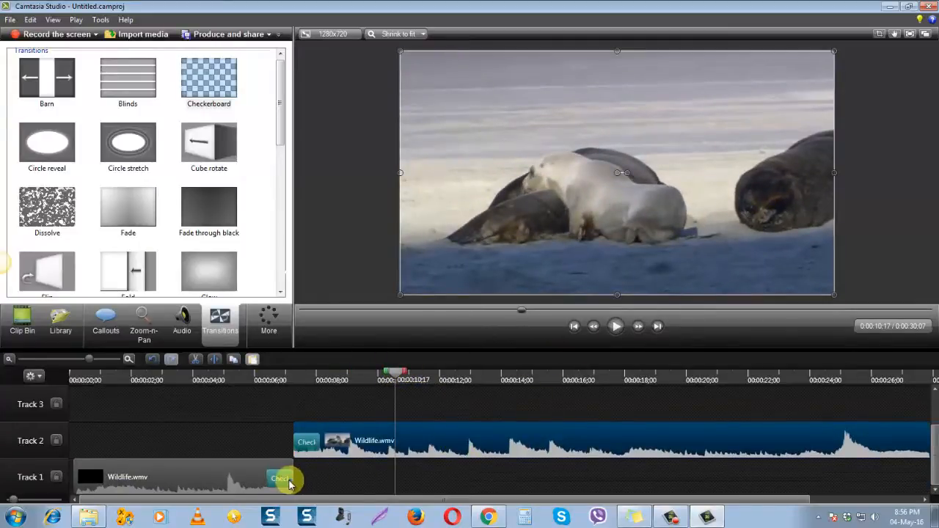
left_click(288, 481)
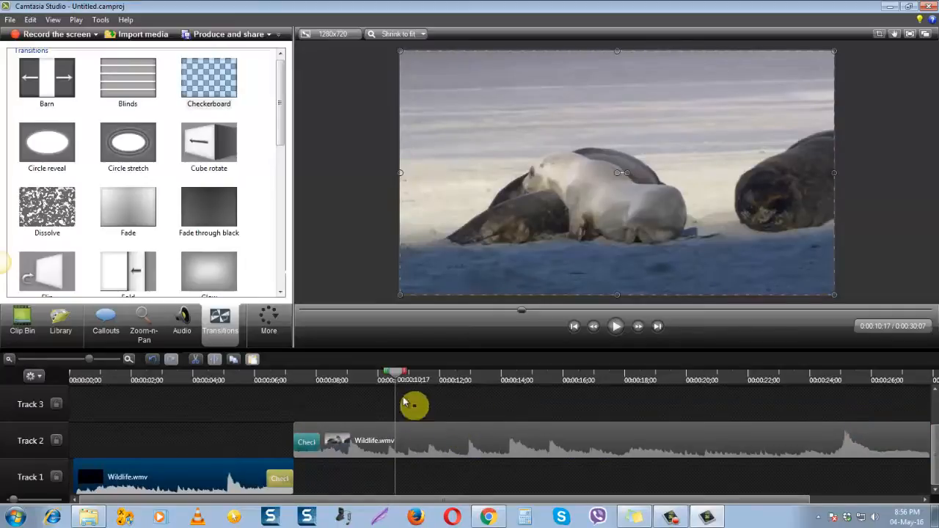
left_click_drag(390, 377, 238, 377)
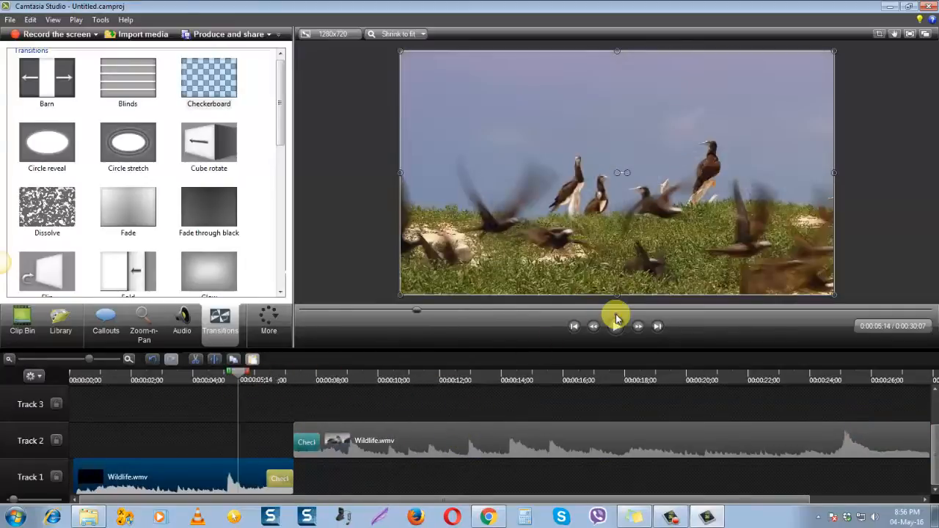
left_click(615, 327)
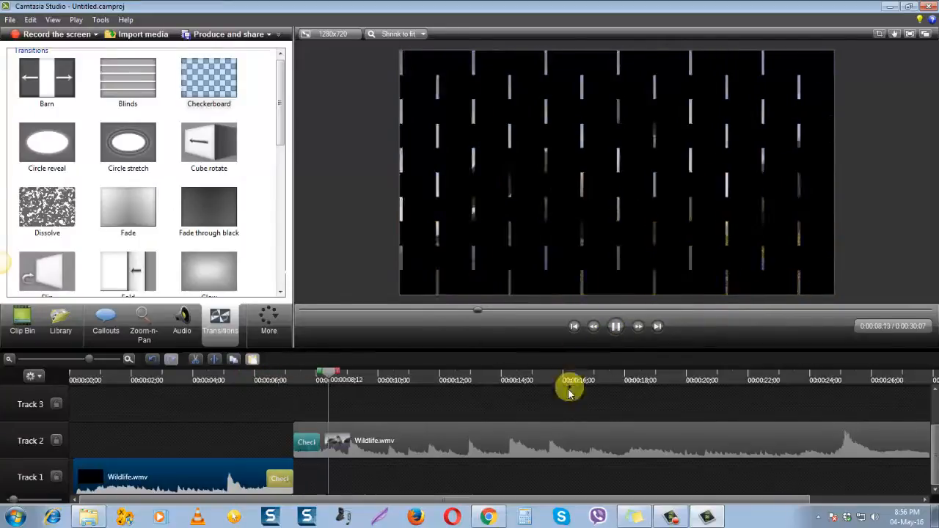
left_click(315, 440)
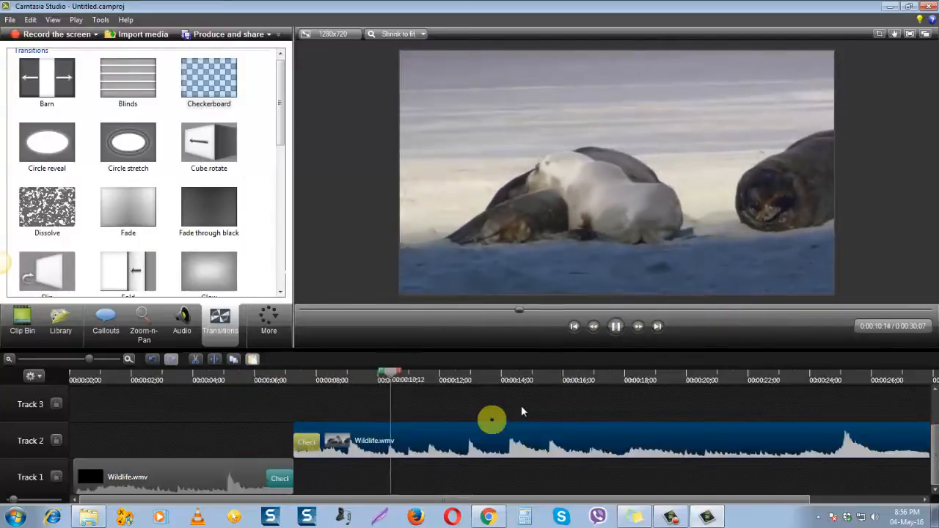
left_click(616, 326)
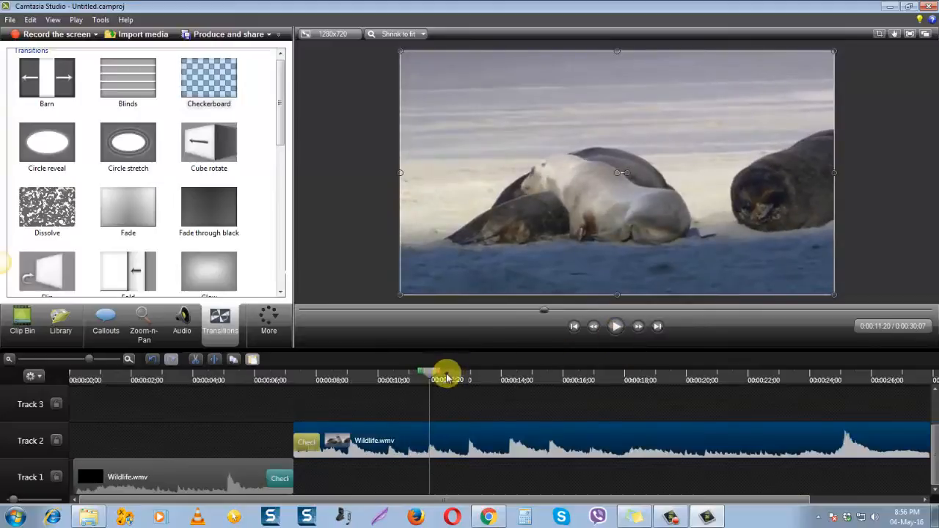
Replay the Checkerboard transitions on the two tracks from 0:00:05;28 and stop at 0:00:11;01
left_click_drag(433, 377, 252, 382)
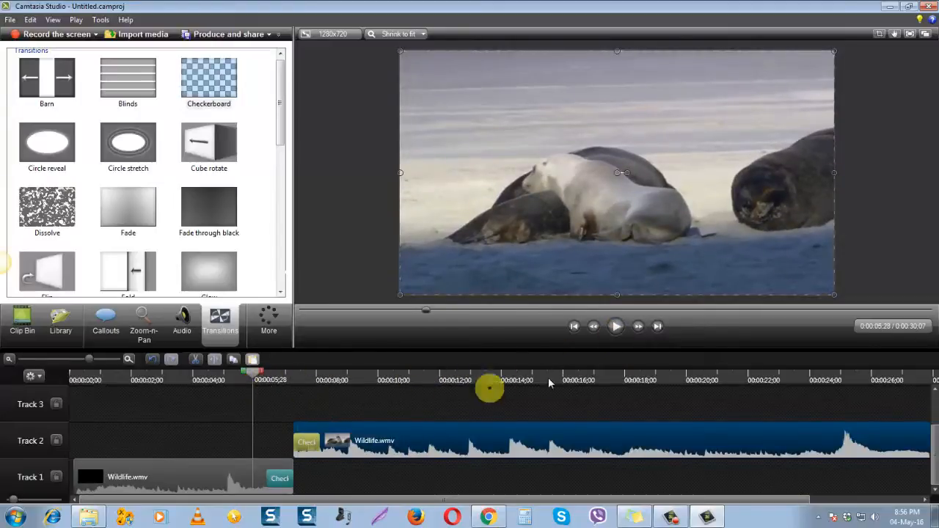
left_click(618, 332)
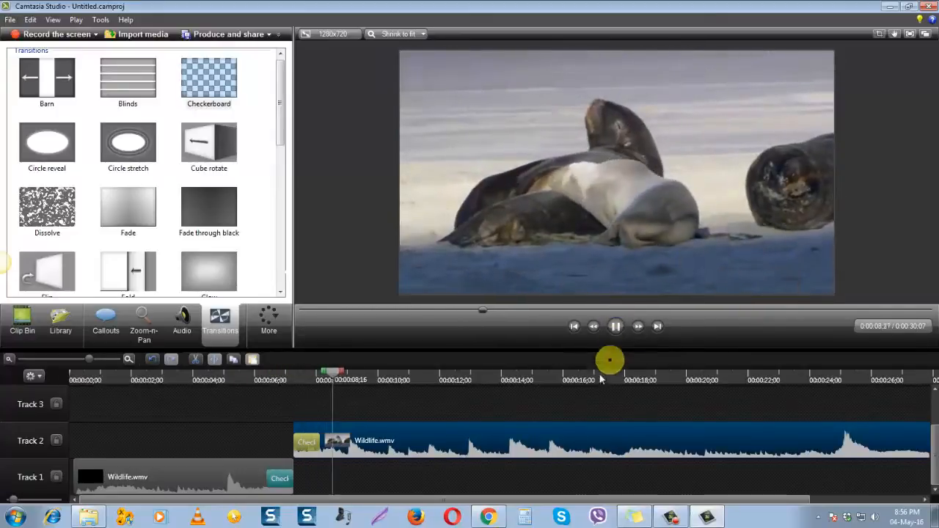
left_click(617, 328)
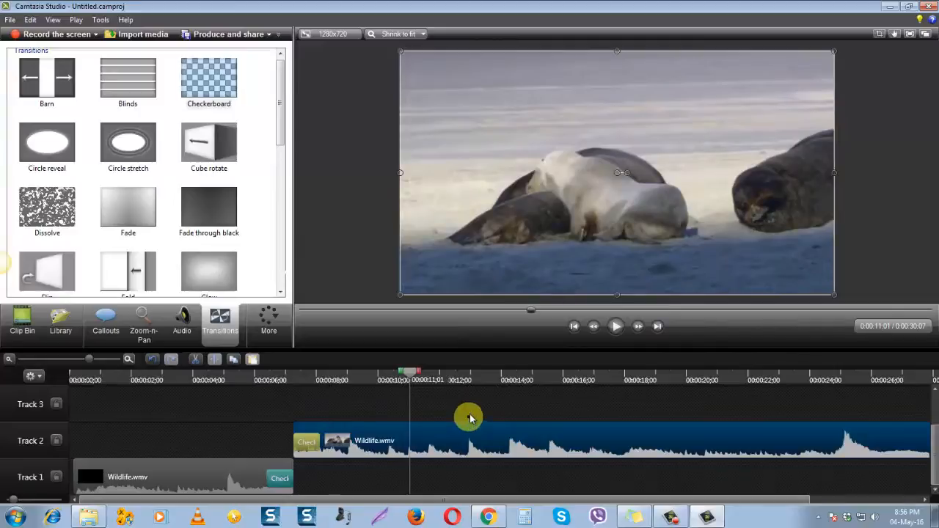
Move the second Wildlife part back to Track 1 against the first part and play both transitions from 0:00:05;14 to 0:00:12;10
left_click_drag(471, 426, 462, 469)
left_click(474, 440)
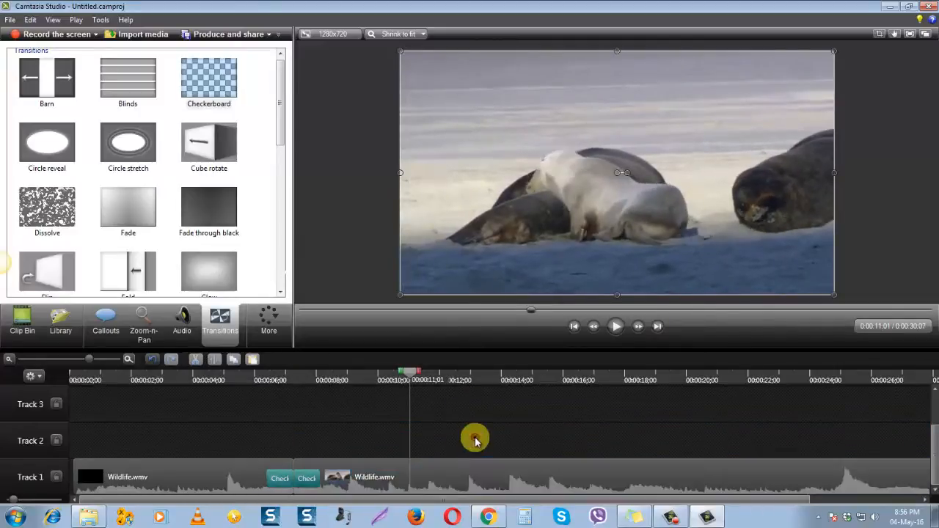
left_click_drag(417, 376, 238, 380)
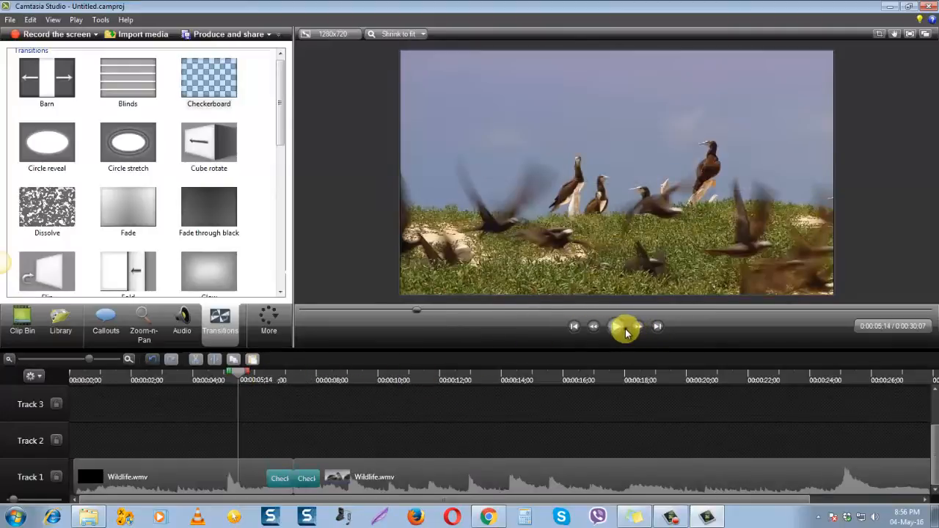
left_click(617, 330)
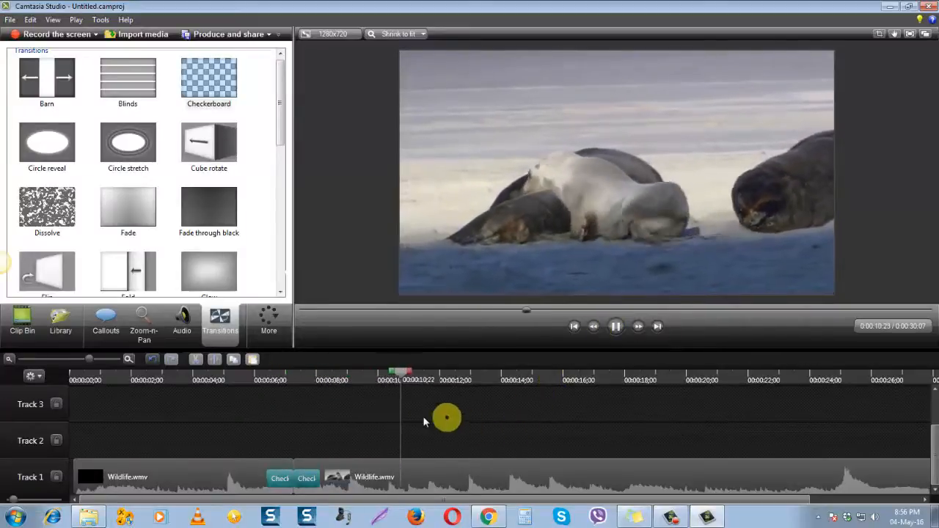
left_click(616, 327)
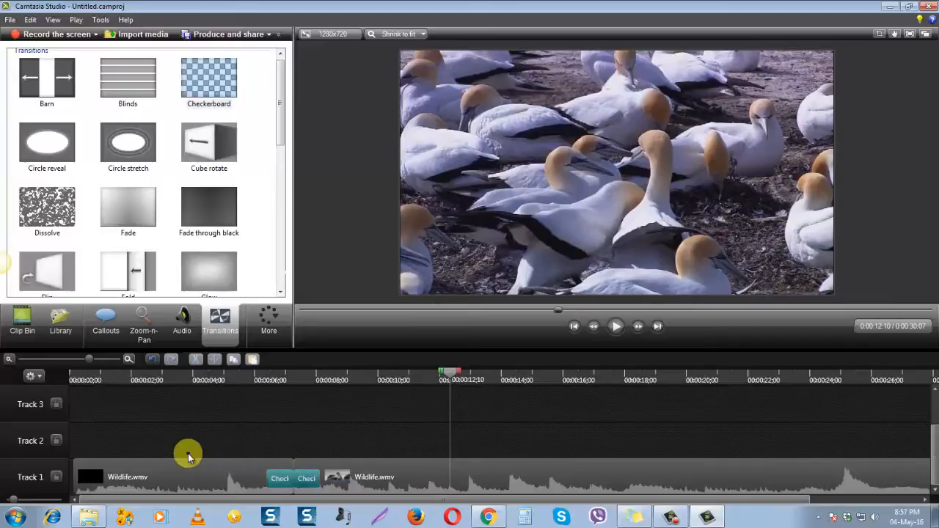
Open the Library, collapse the Music - Amity folder and expand the Music - Coast to Coast folder
left_click(96, 359)
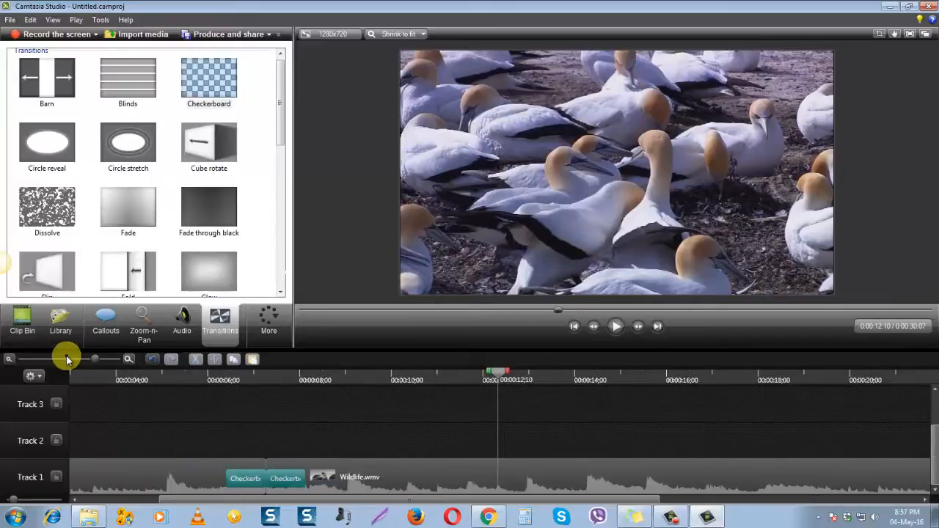
left_click(66, 359)
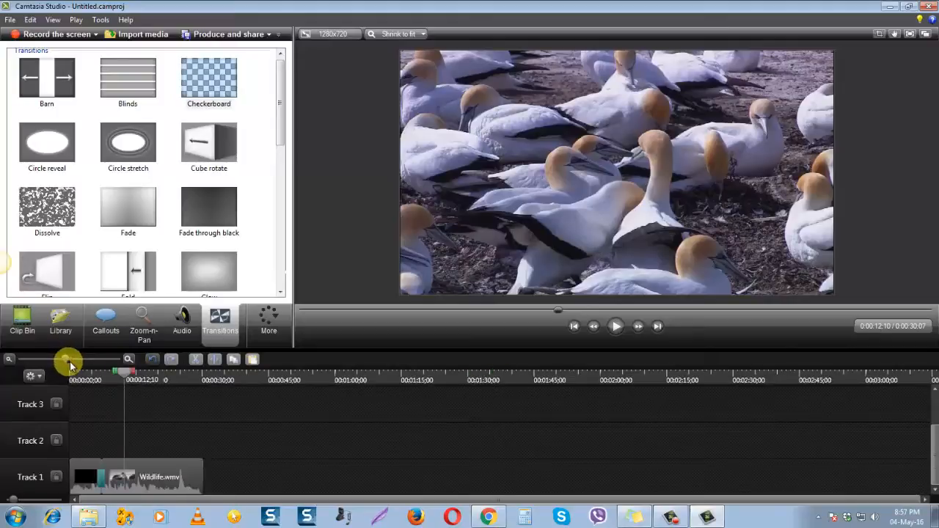
left_click_drag(69, 358, 78, 360)
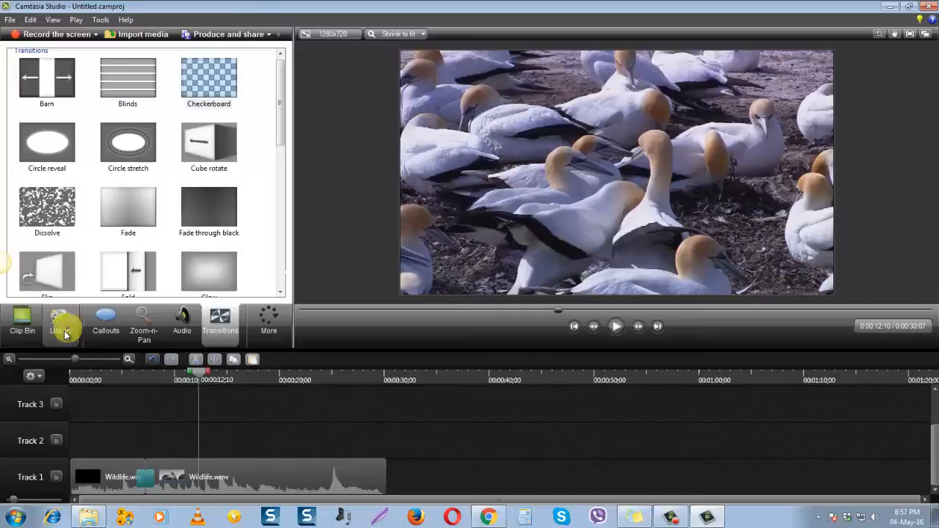
left_click(61, 332)
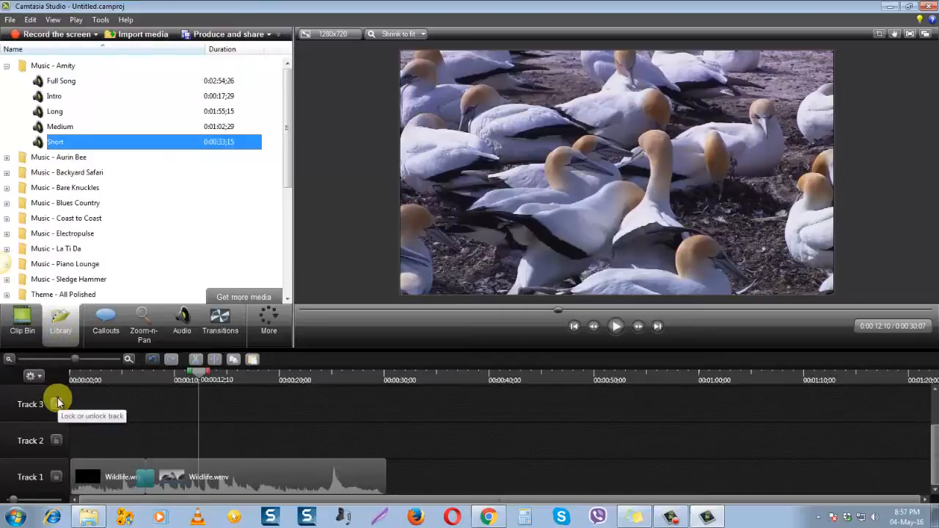
left_click(8, 67)
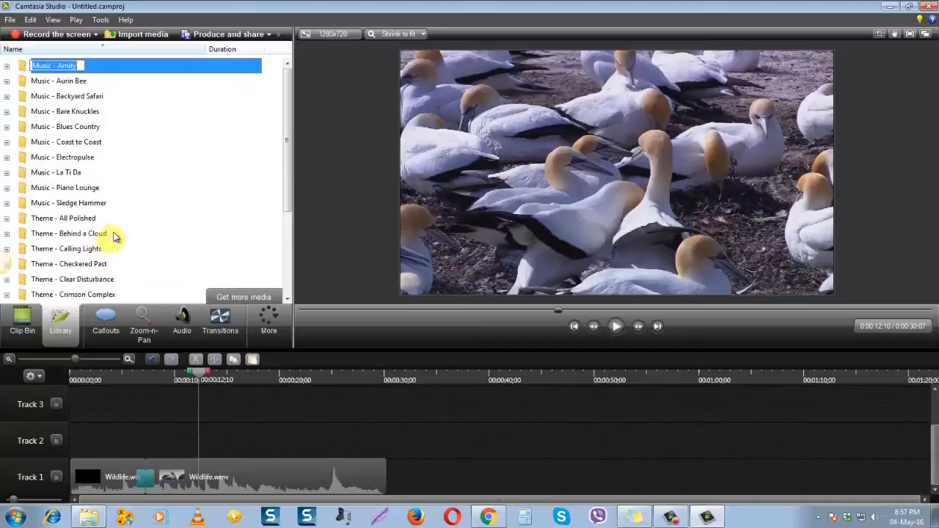
left_click(86, 144)
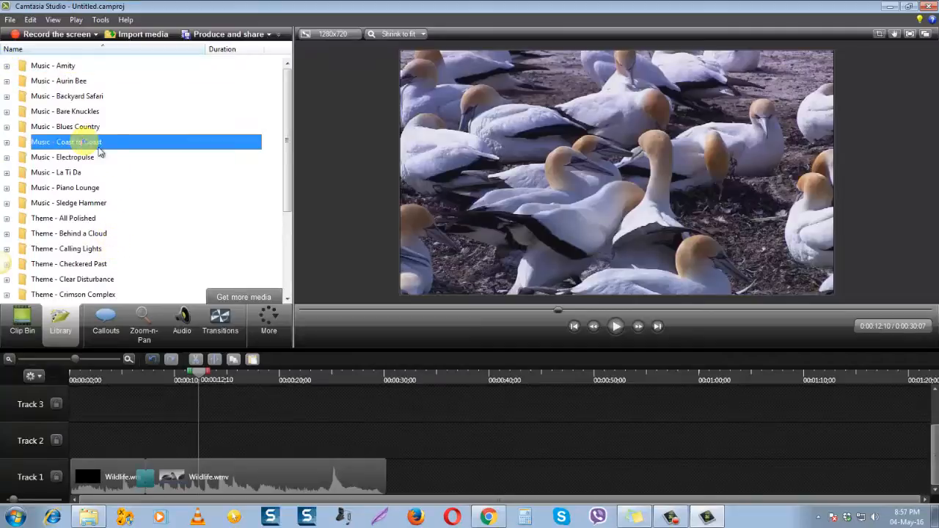
left_click(8, 144)
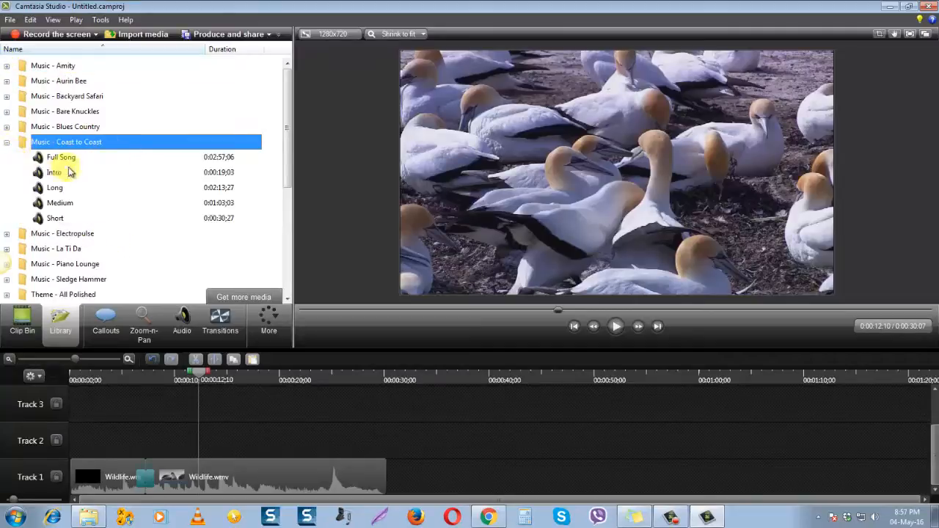
Preview the Short track of Music - Coast to Coast and pause it at 0:00:08;12
left_click(63, 221)
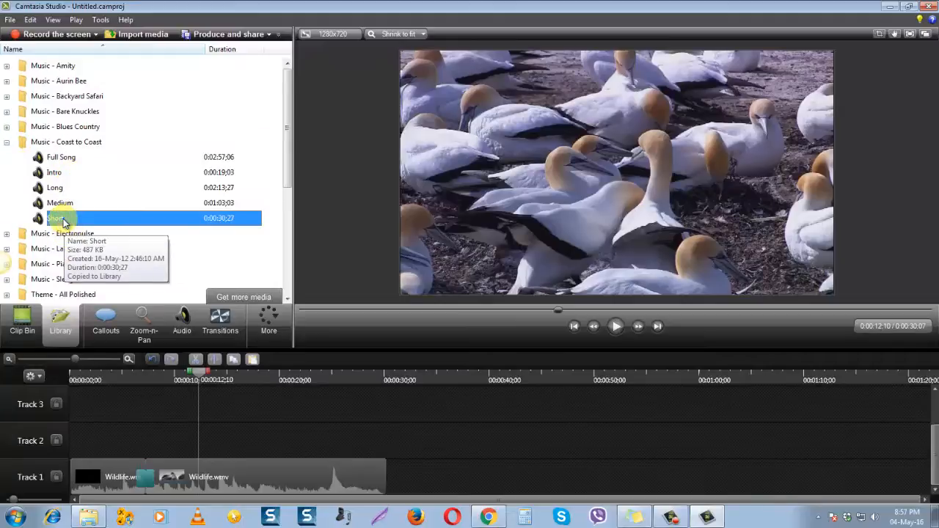
double_click(63, 221)
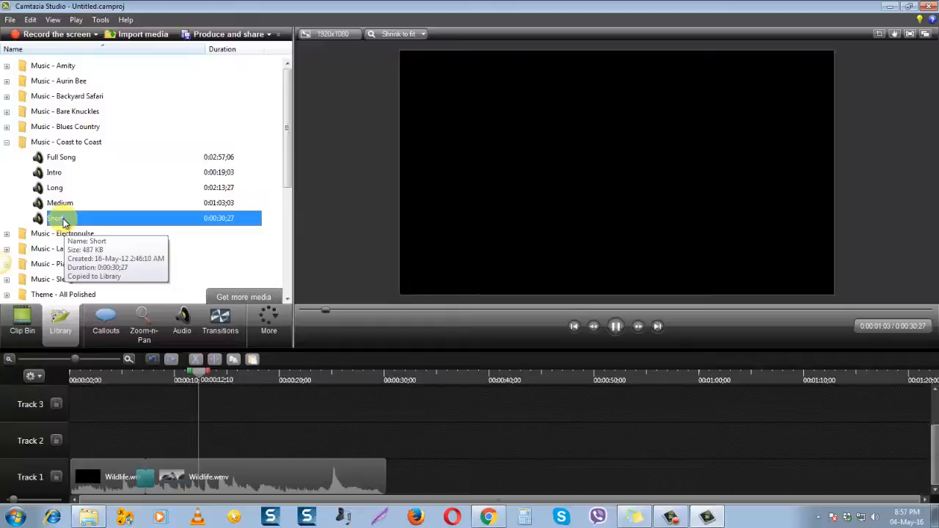
left_click(12, 142)
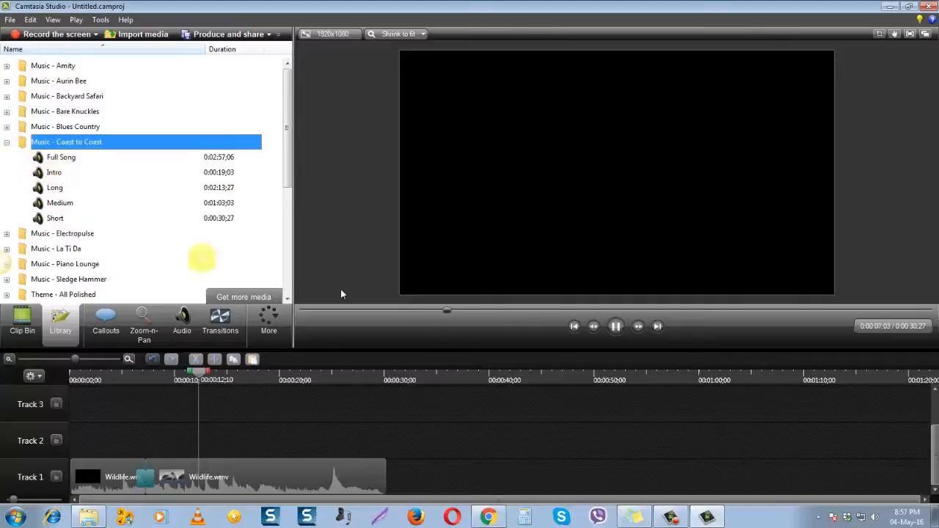
left_click(616, 327)
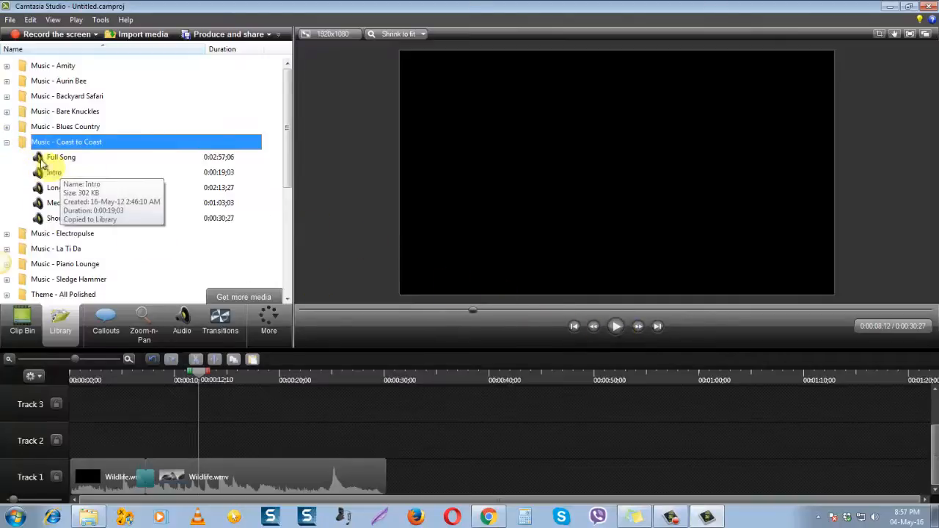
Preview the Short track from the Music - Backyard Safari folder and add it to Track 2 above the Wildlife parts
left_click(7, 142)
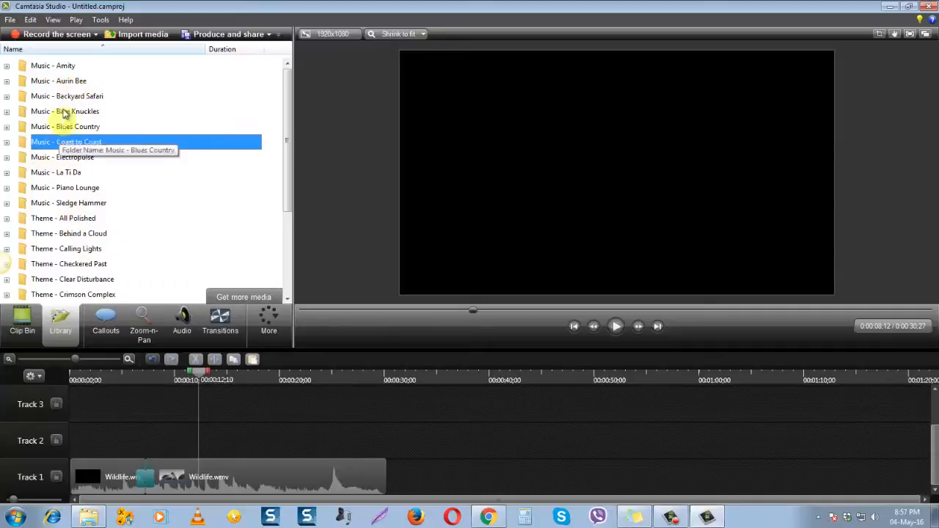
left_click(8, 97)
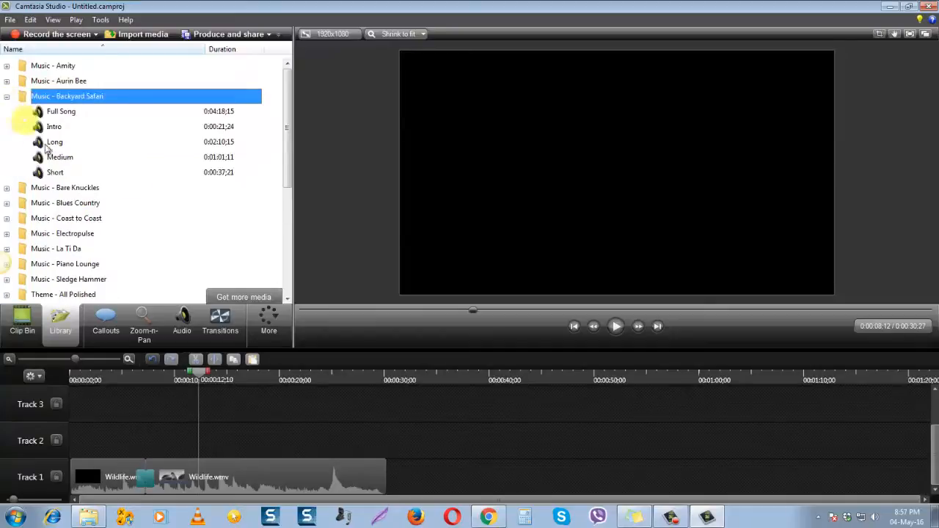
left_click(59, 173)
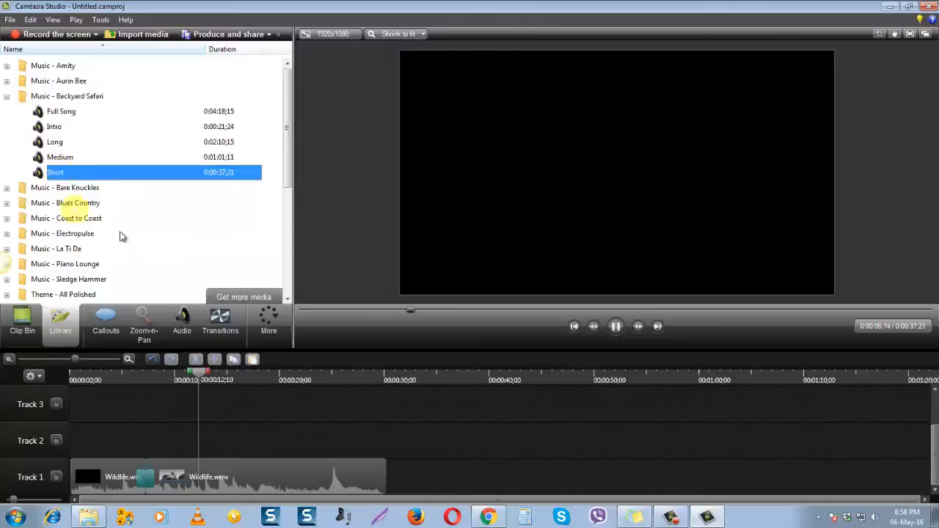
left_click_drag(58, 172, 84, 443)
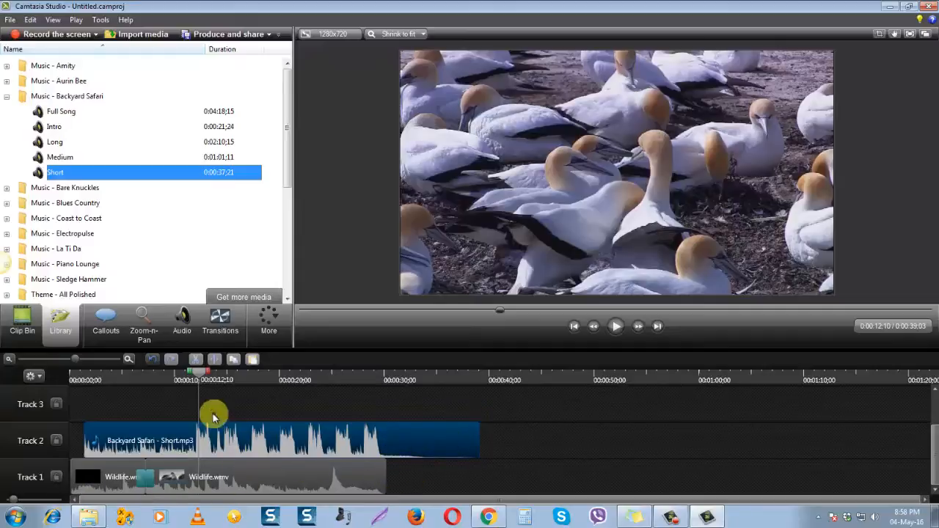
Move the playhead to the end of the Wildlife video at 0:00:30;07 and lock Track 1
left_click(208, 375)
left_click_drag(217, 381, 394, 386)
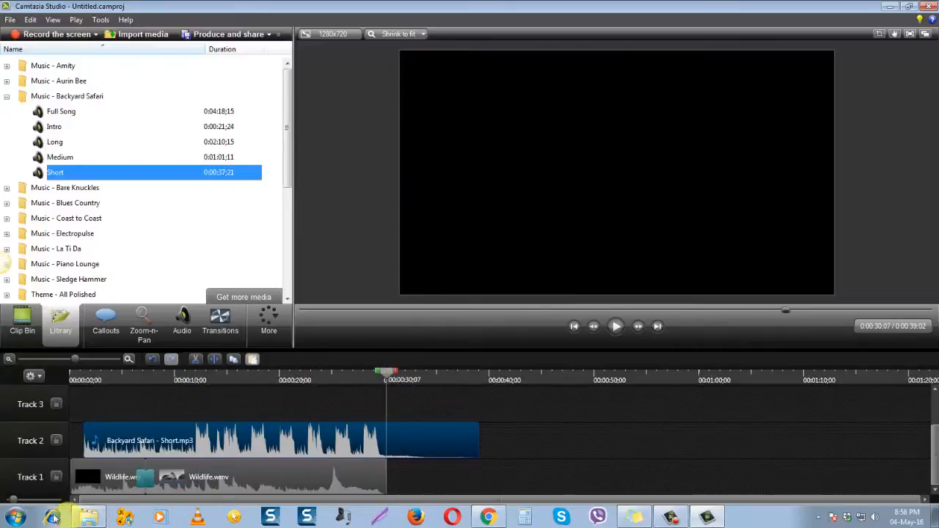
left_click(56, 477)
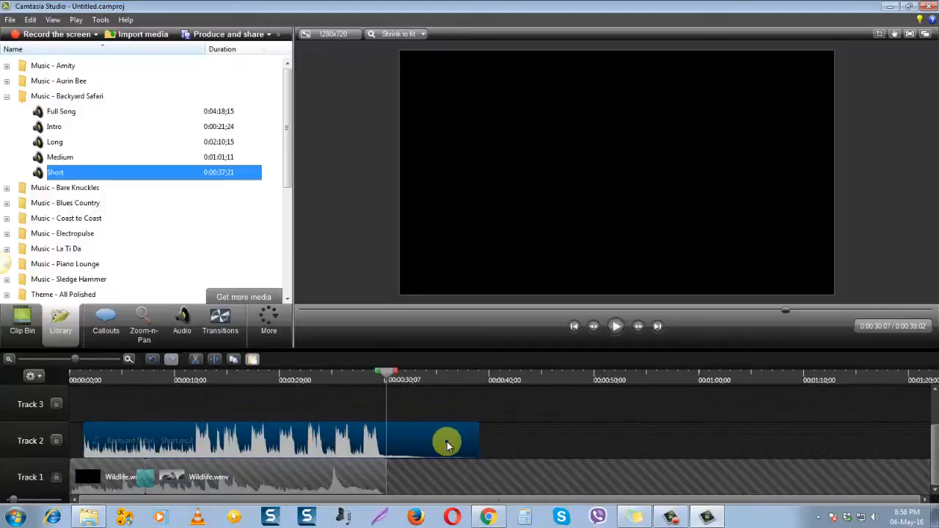
Split the Backyard Safari music on Track 2 at the playhead and cut out the part after the split
left_click(216, 364)
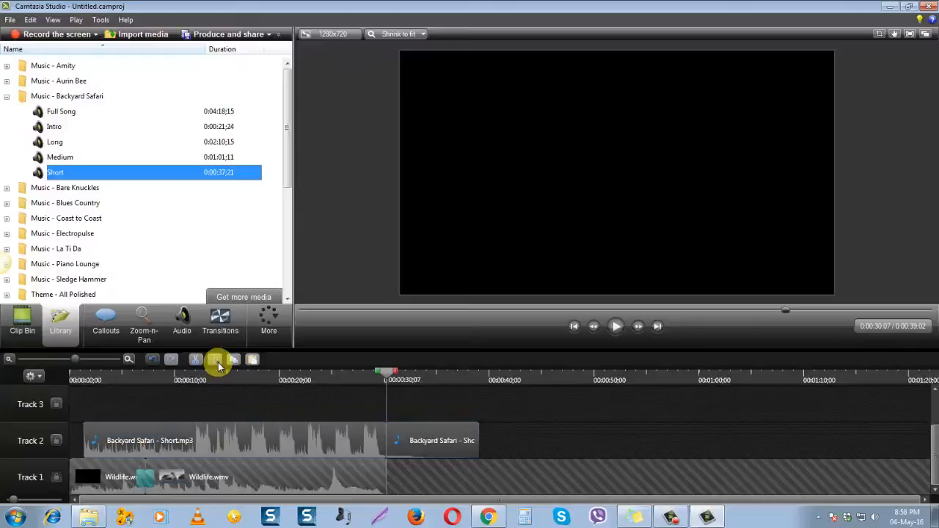
left_click(431, 443)
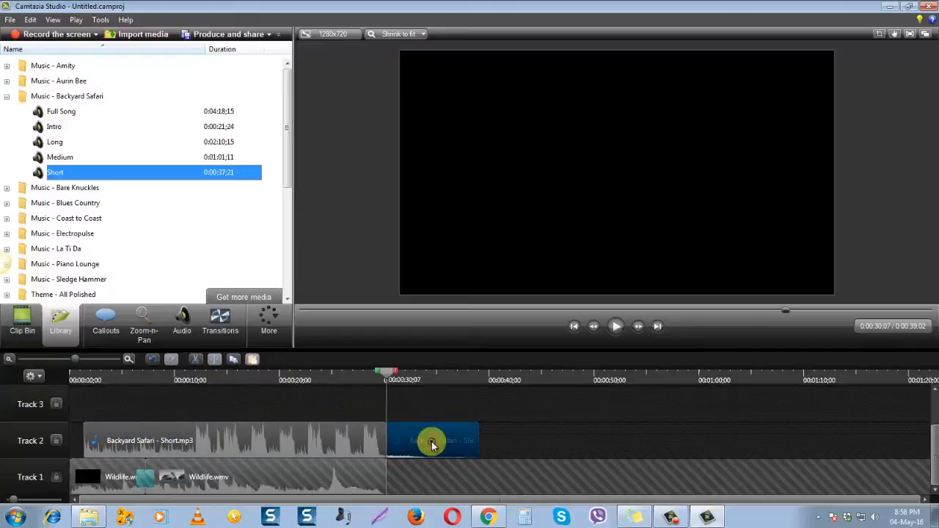
left_click(200, 362)
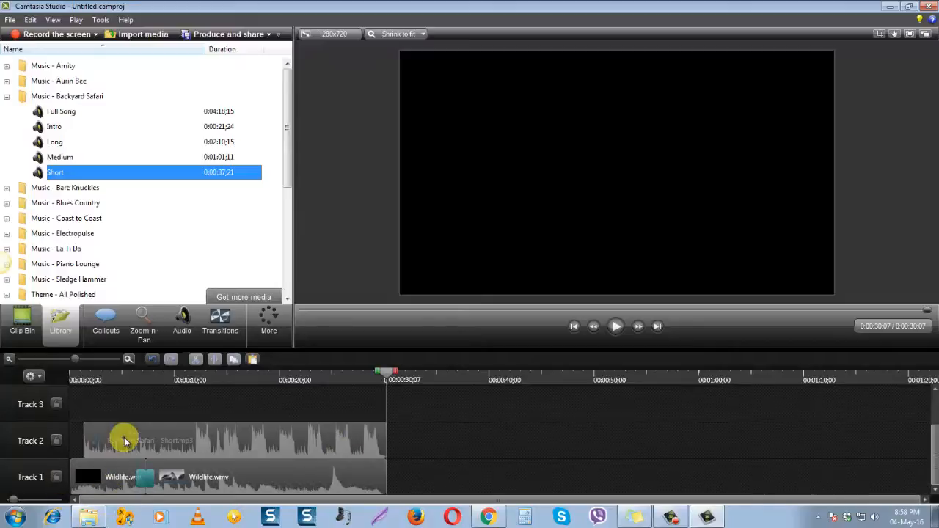
Shift the Backyard Safari music to the start of Track 2 and extend its end to 0:00:30;07, matching the Wildlife video
left_click_drag(121, 440, 101, 440)
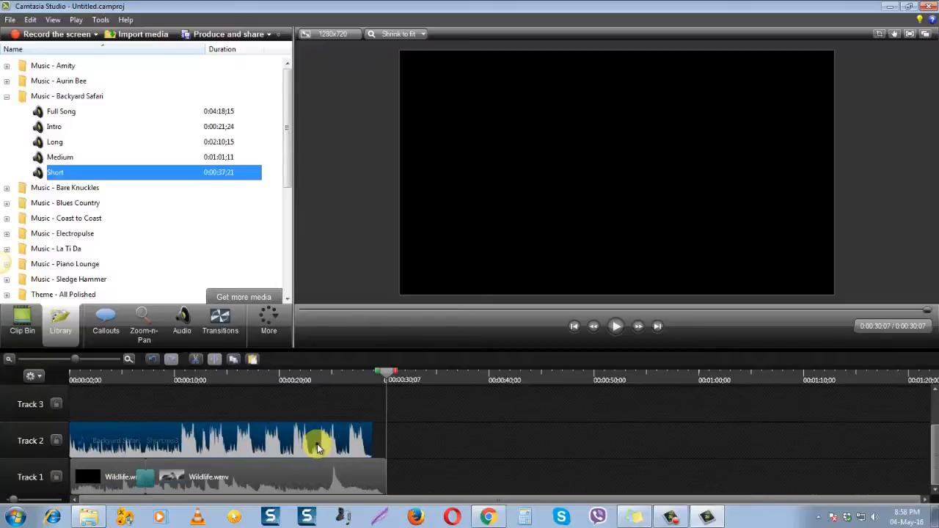
left_click_drag(372, 442, 386, 443)
left_click(475, 450)
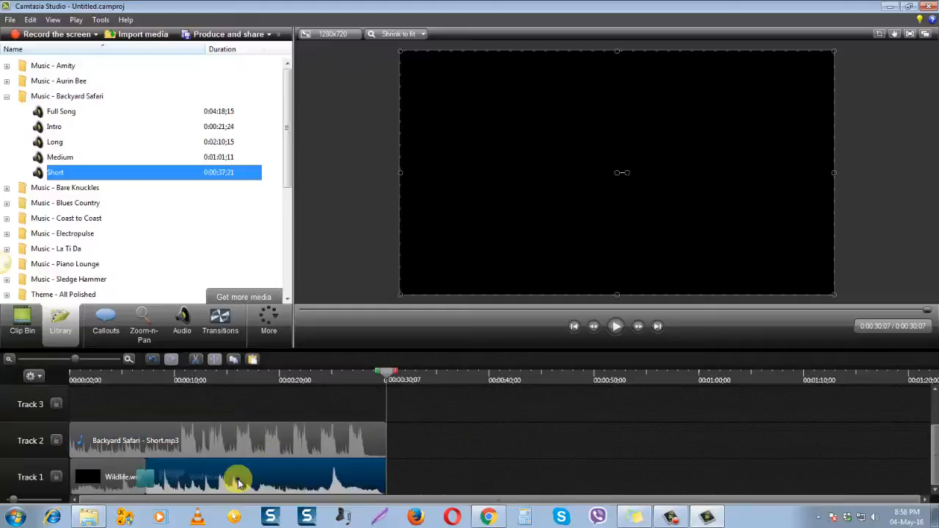
Silence the audio of both Wildlife parts on Track 1
left_click(125, 484)
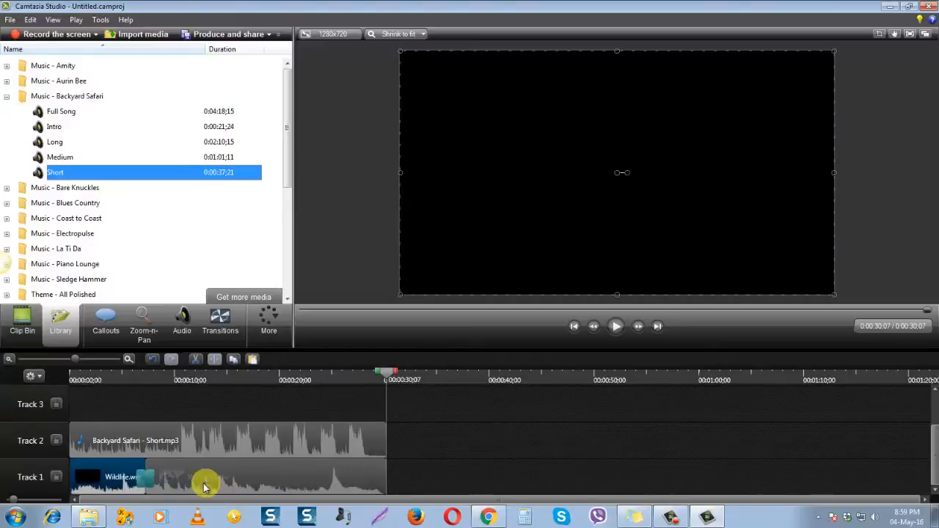
left_click(182, 321)
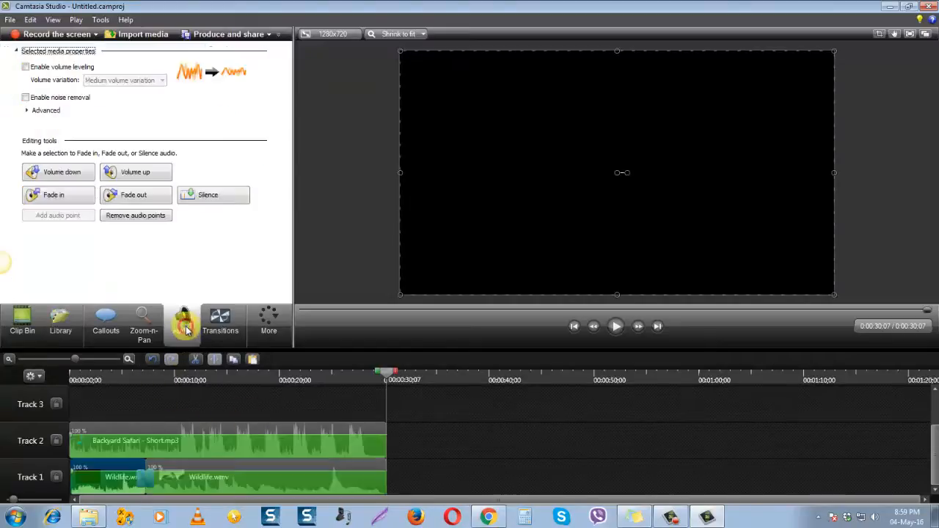
left_click(205, 484)
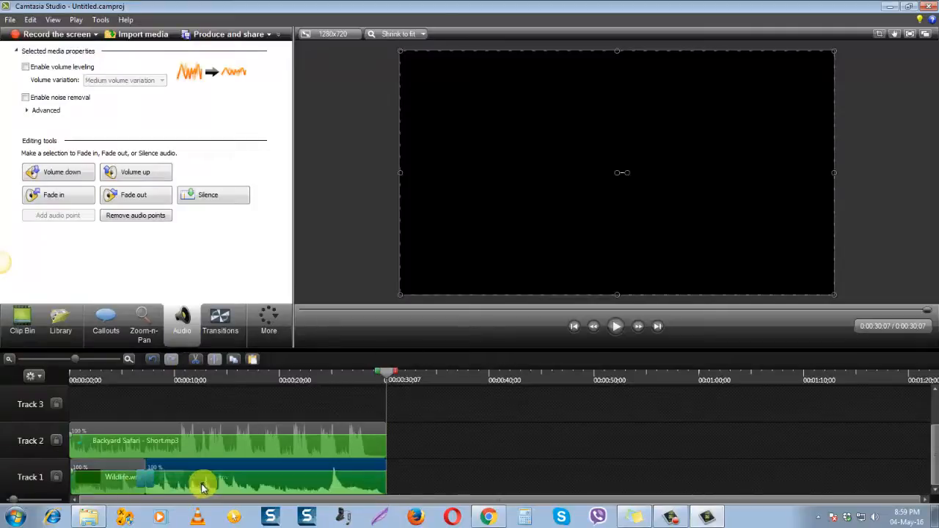
left_click(121, 479)
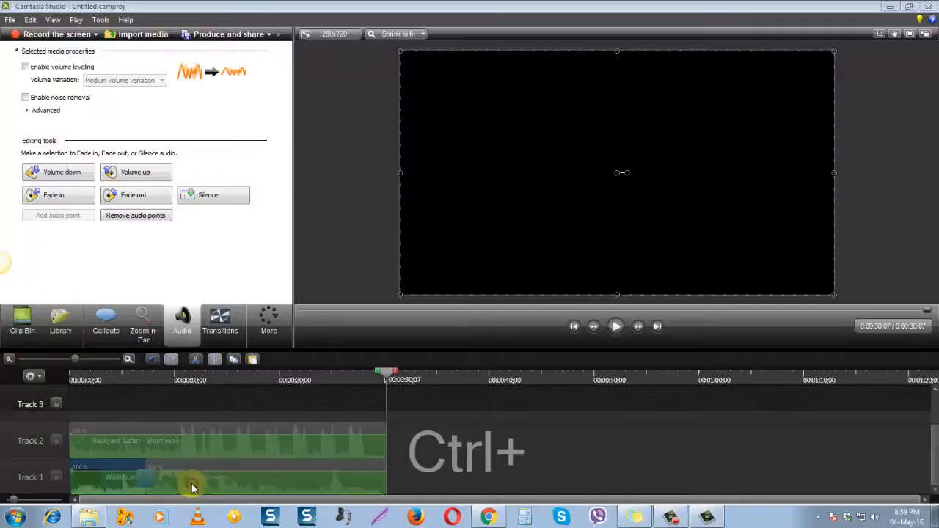
left_click(560, 455)
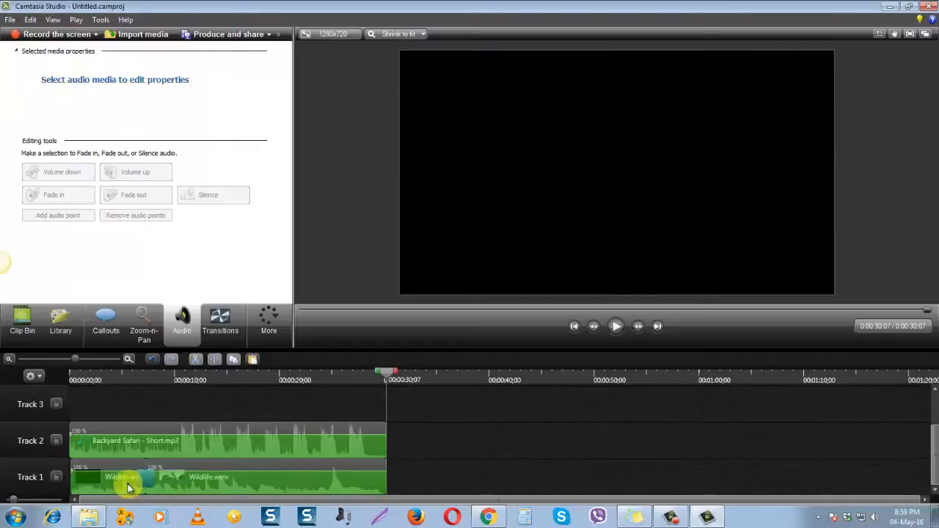
left_click(262, 490)
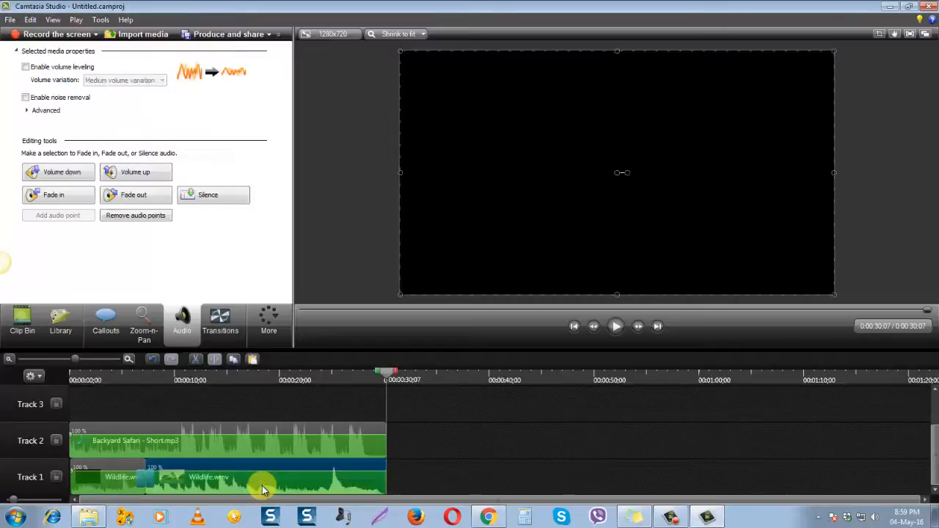
left_click(111, 482)
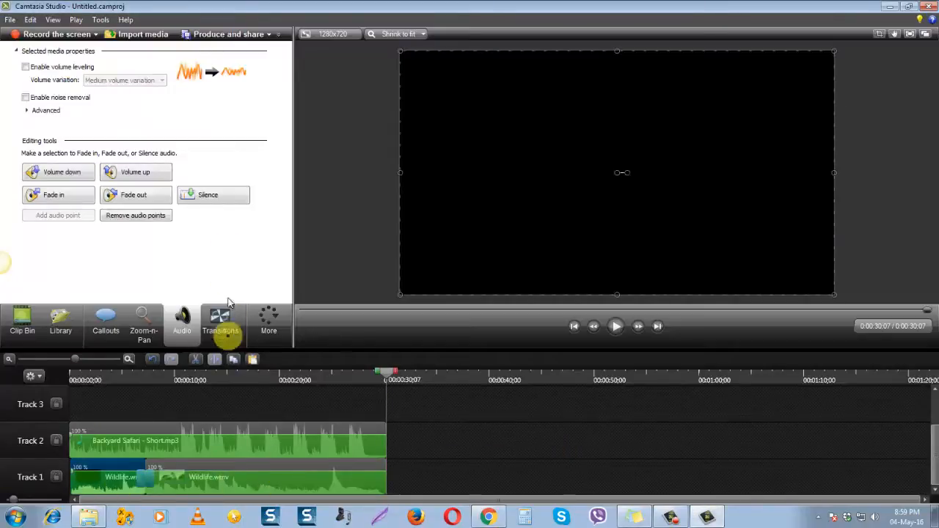
left_click(216, 201)
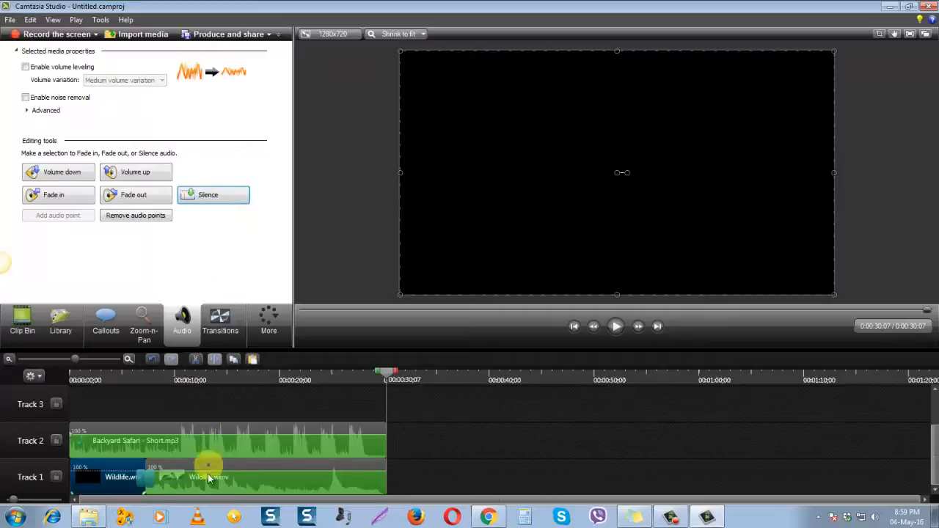
left_click(213, 195)
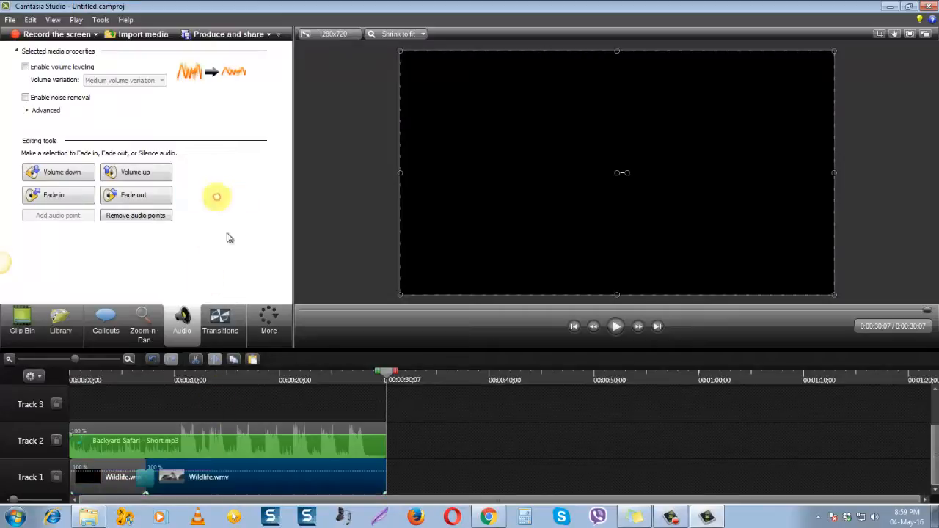
left_click(461, 436)
Add a fade-in of about 6 seconds and a short fade-out to the Backyard Safari music, with its volume level lowered
left_click(254, 447)
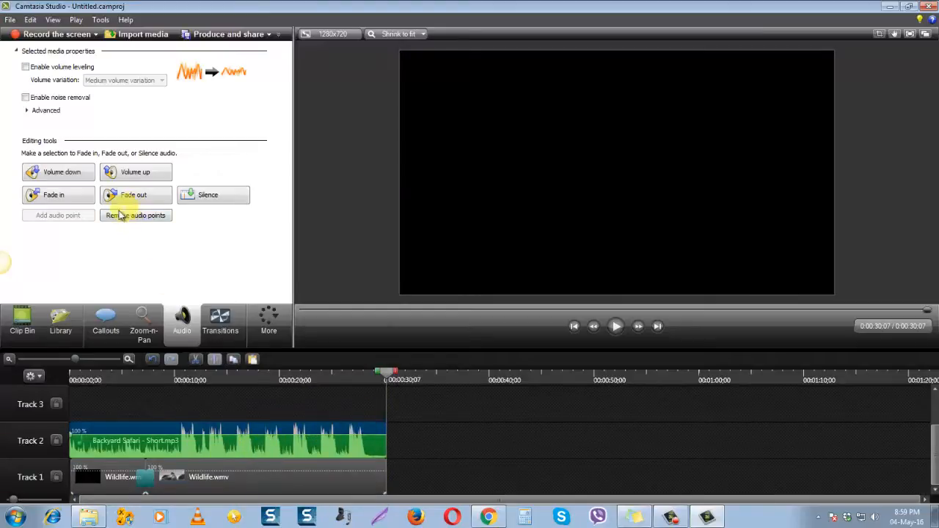
left_click(63, 196)
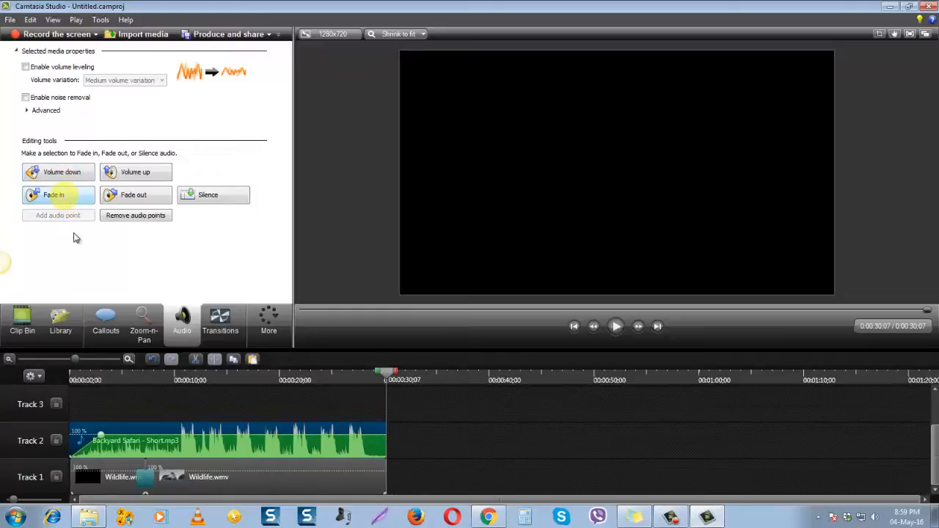
left_click_drag(103, 434, 137, 444)
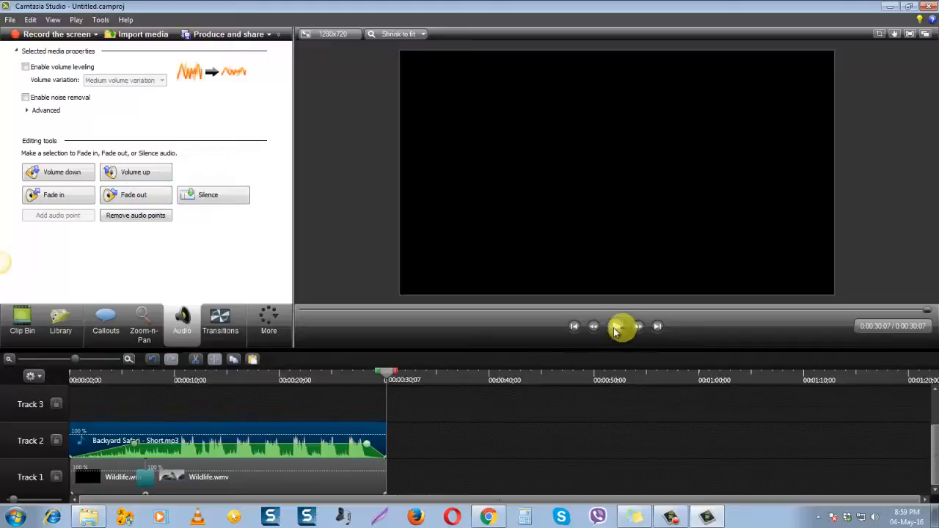
Play the project from its beginning to check the music fades, with the timeline zoomed in
left_click_drag(382, 374, 80, 378)
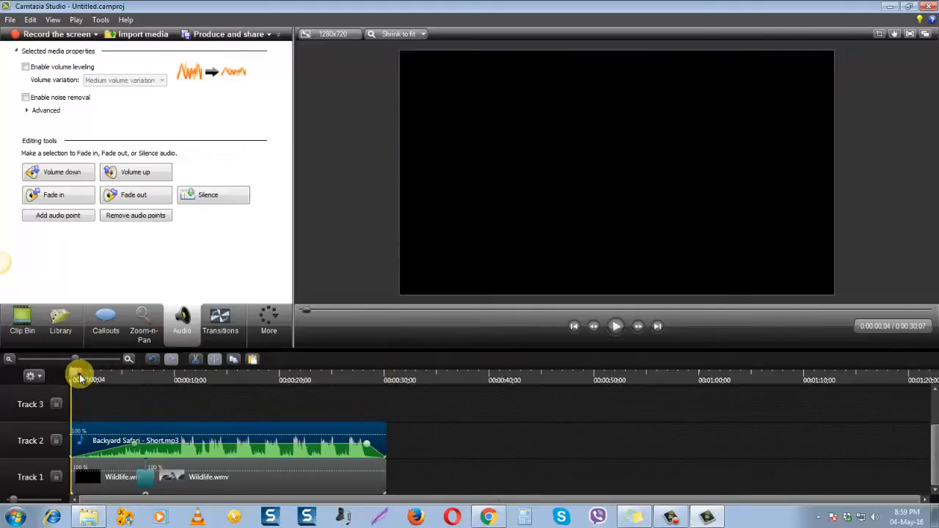
left_click(617, 327)
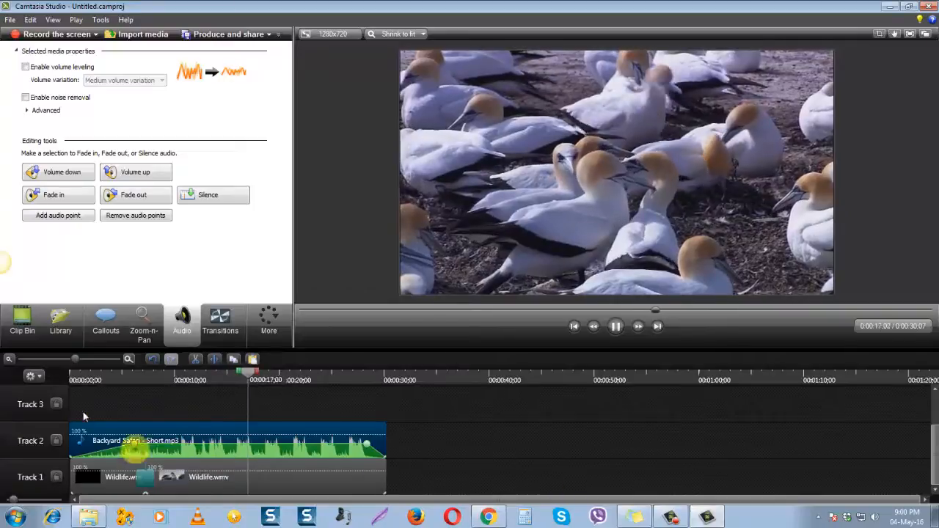
left_click_drag(79, 359, 90, 359)
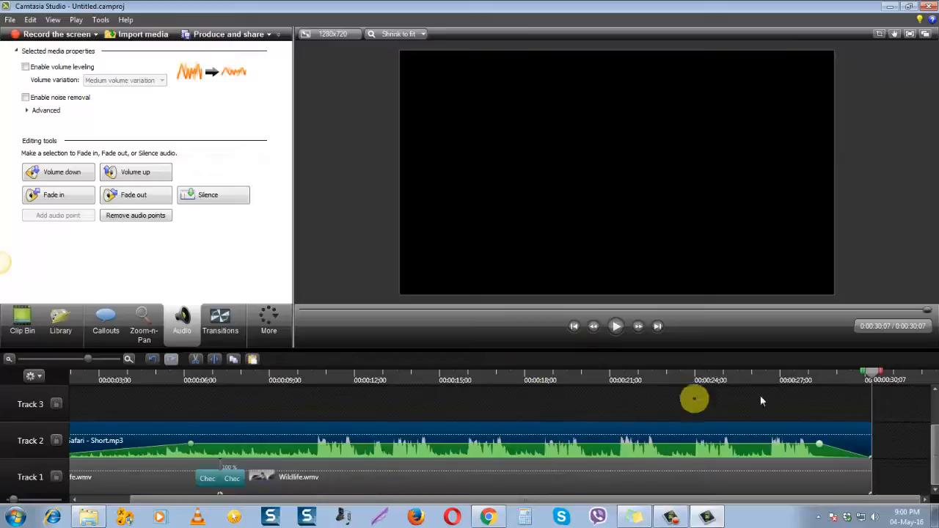
Add a Zoom-n-Pan zoom at 0:00:04;18 in the Wildlife video, framing the group of birds at 150% scale
left_click_drag(871, 379, 272, 411)
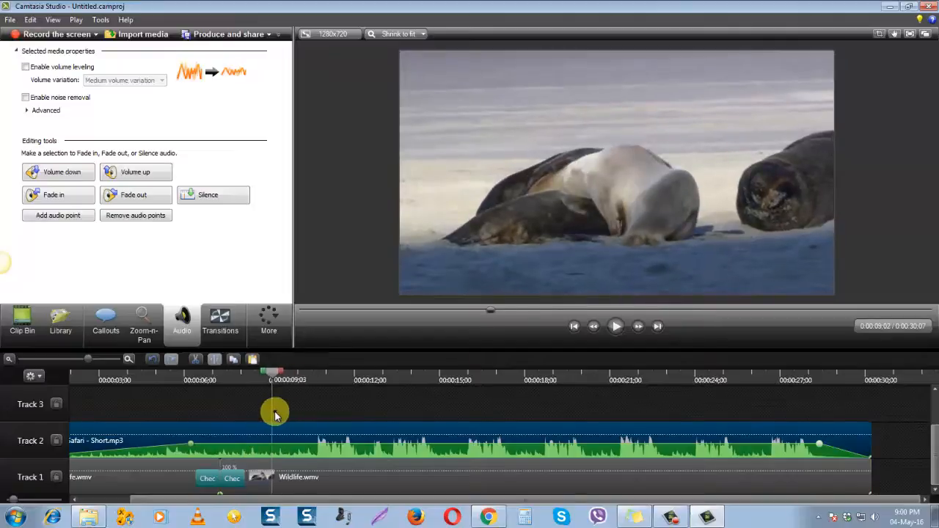
left_click(141, 325)
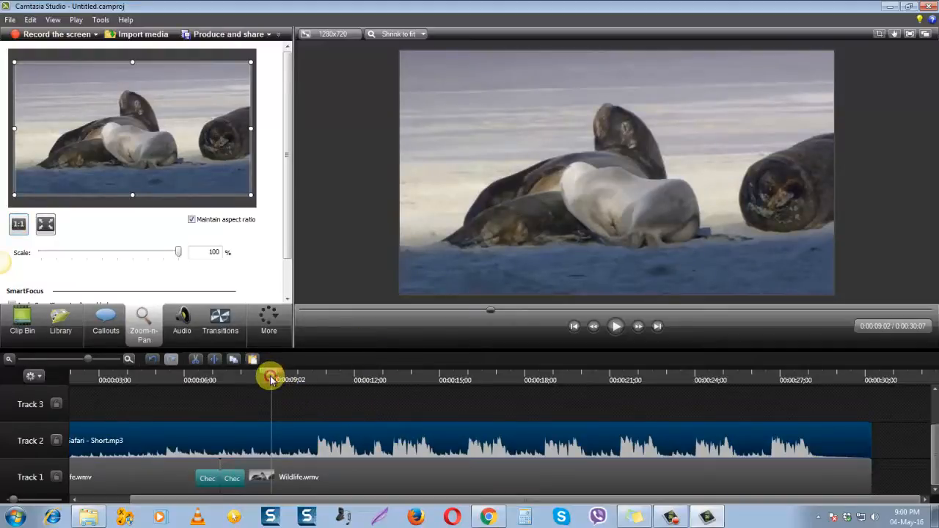
left_click_drag(270, 378, 146, 389)
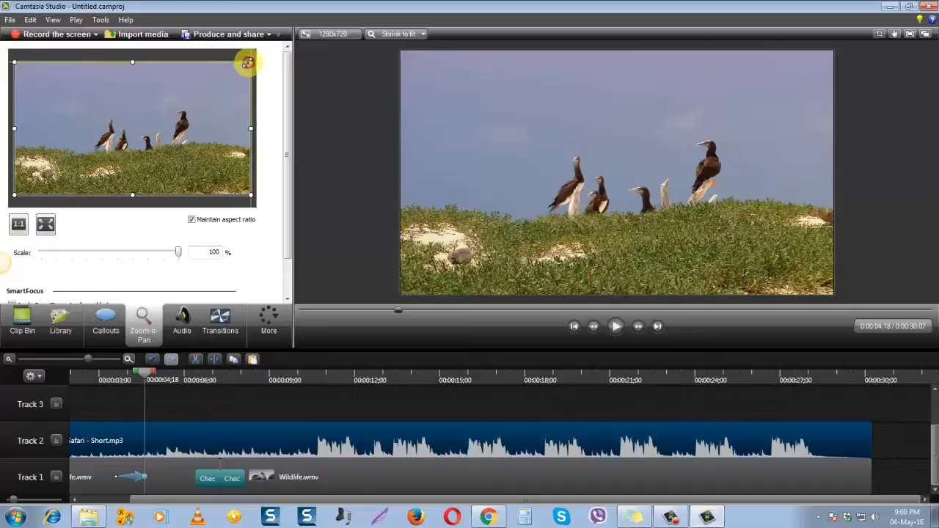
left_click_drag(248, 62, 216, 81)
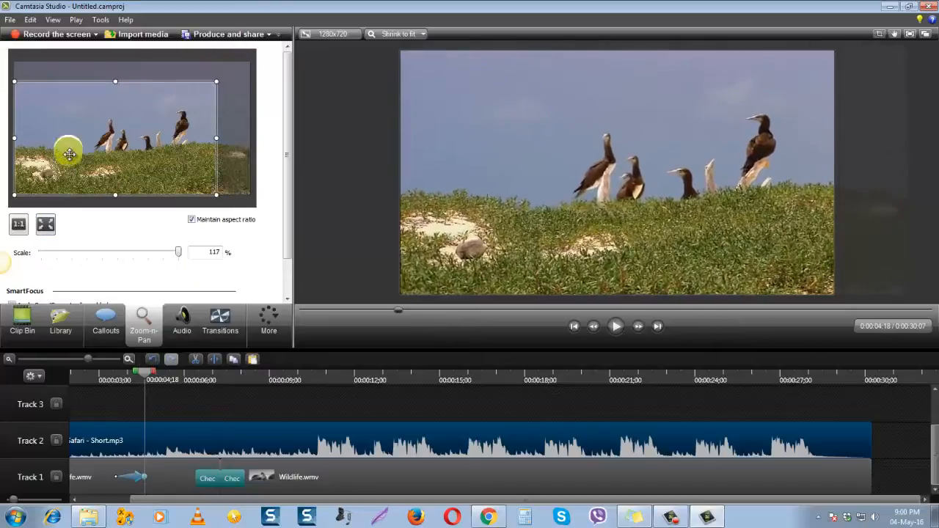
left_click_drag(69, 154, 97, 140)
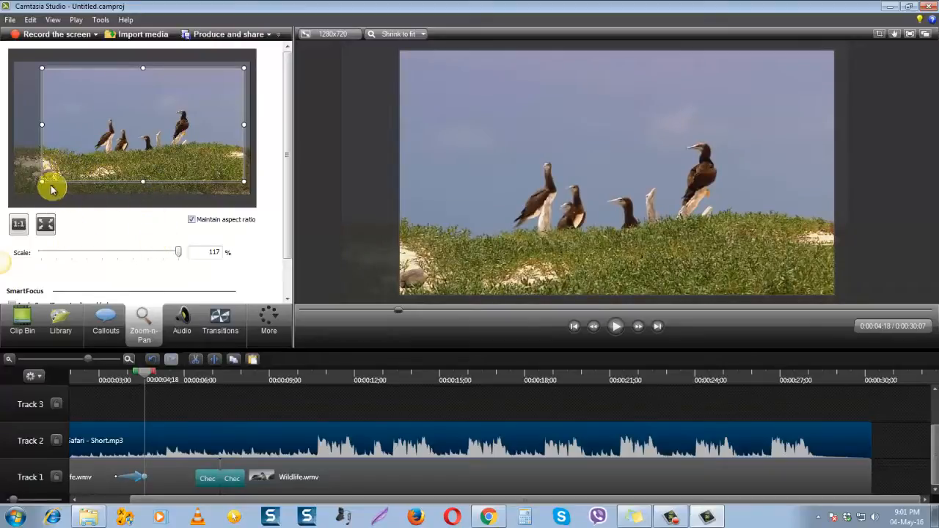
left_click_drag(43, 182, 70, 165)
left_click_drag(164, 111, 145, 117)
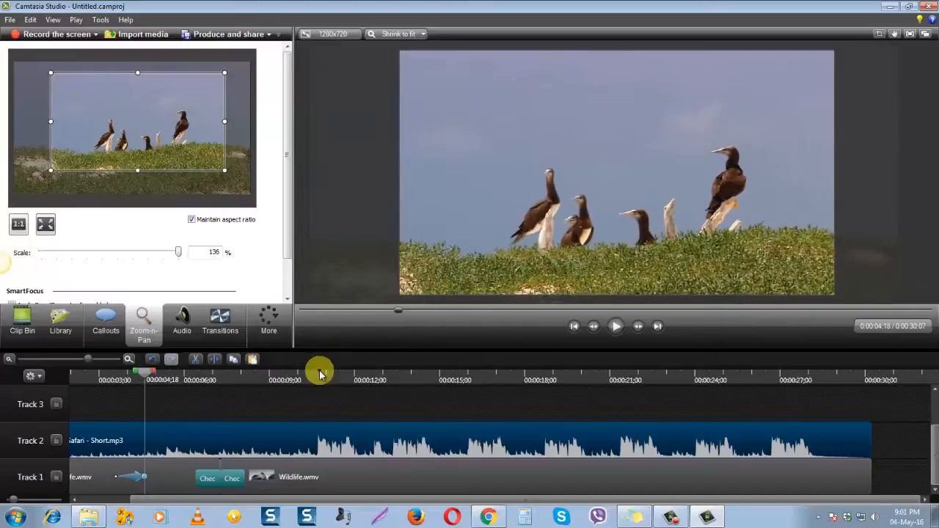
left_click_drag(139, 117, 140, 131)
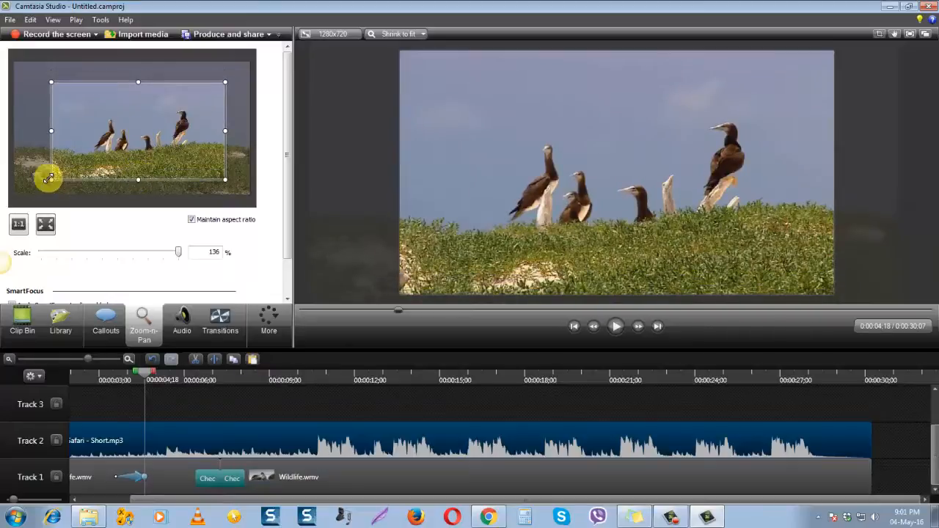
left_click_drag(50, 178, 71, 169)
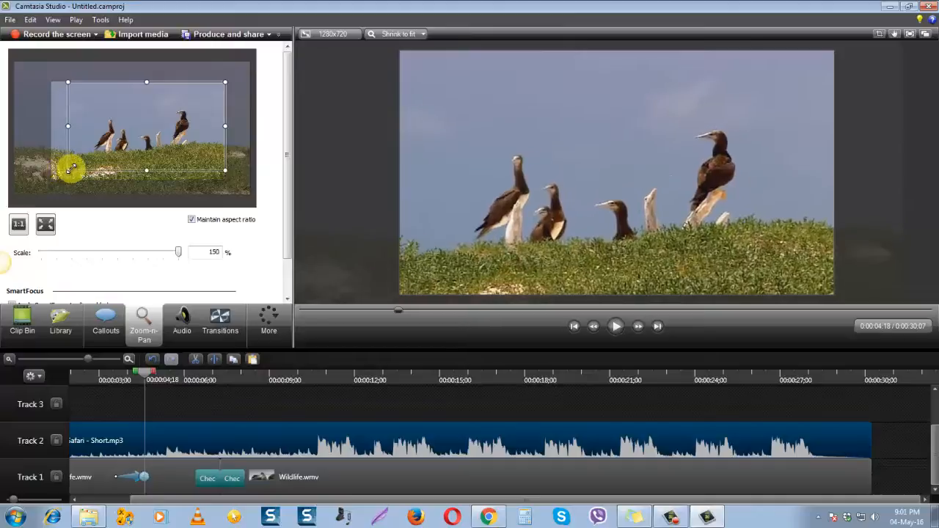
left_click_drag(142, 153, 137, 153)
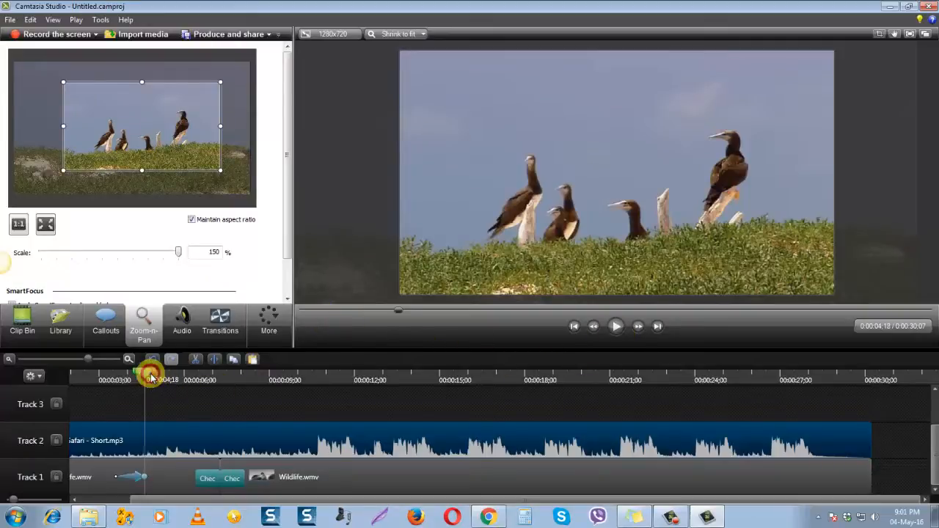
Play the video from 0:00:02;26 to check the zoom onto the birds
left_click_drag(151, 376, 96, 377)
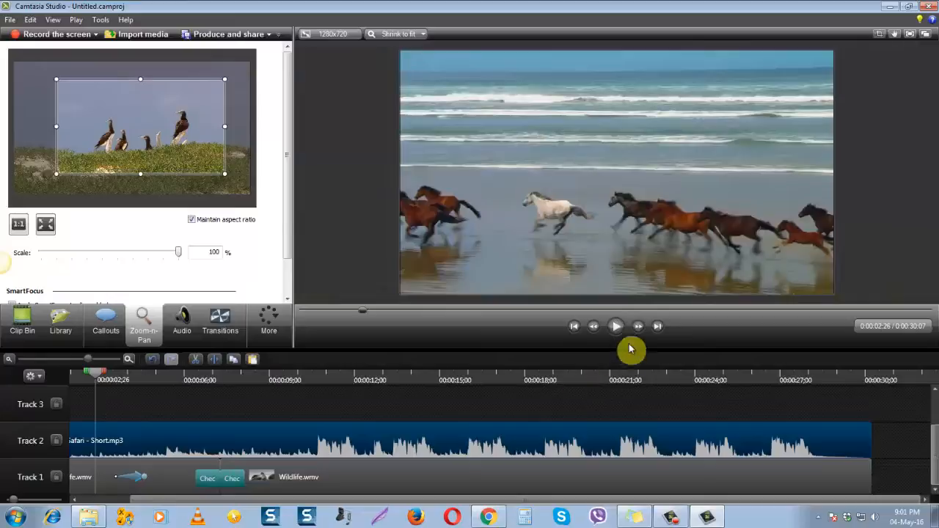
left_click(621, 329)
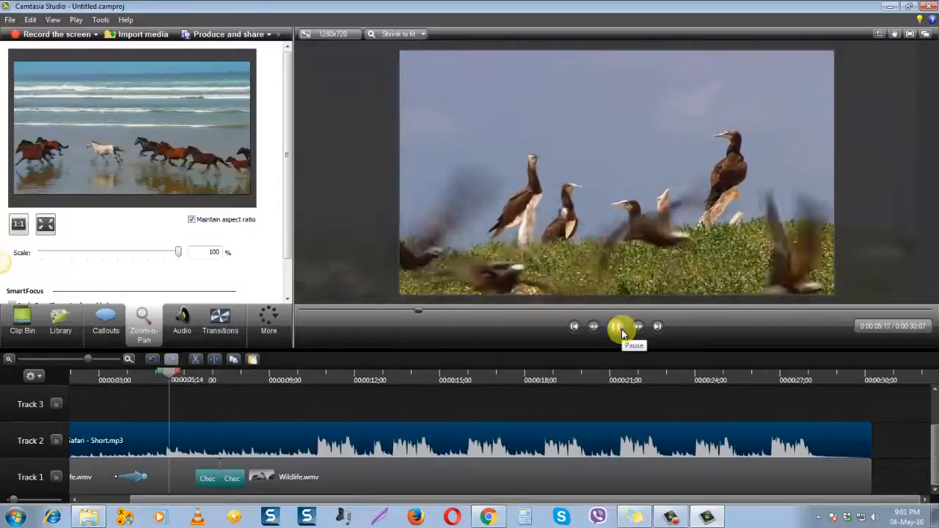
left_click(621, 329)
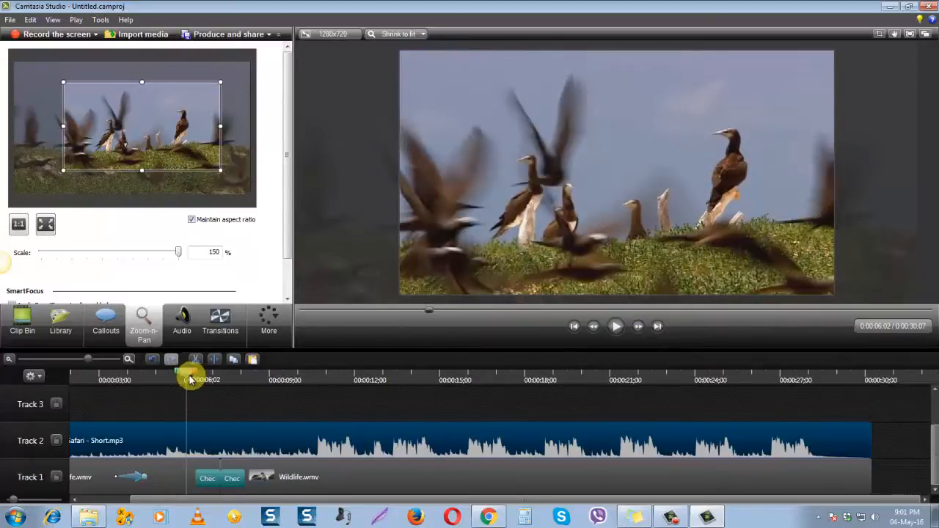
Add a zoom-out at 0:00:04;25, enlarging the frame to nearly the whole picture at 102% scale
left_click_drag(189, 379, 151, 380)
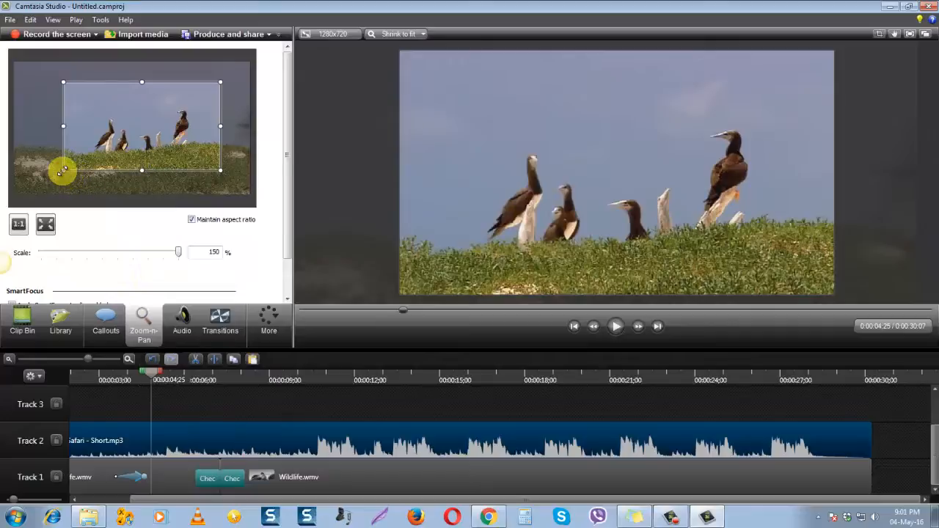
left_click_drag(62, 170, 19, 186)
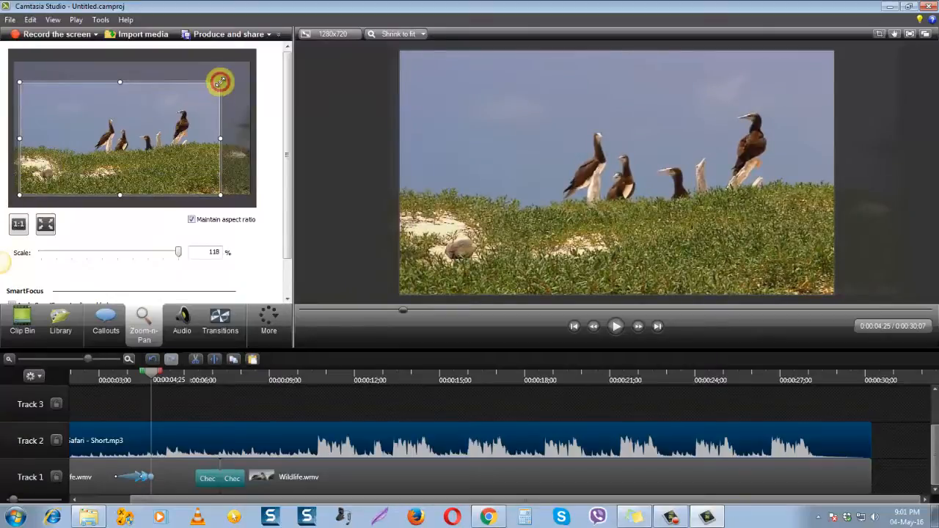
left_click_drag(220, 83, 251, 66)
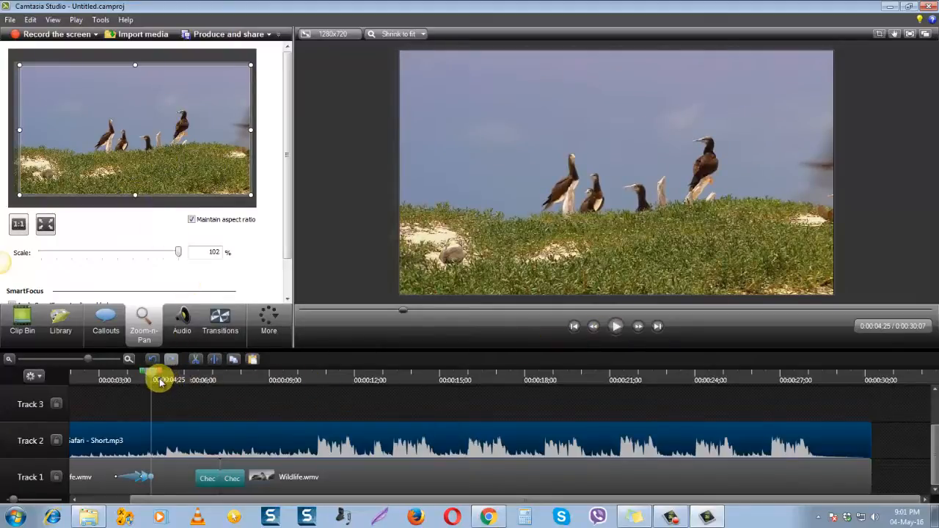
Play the video from 0:00:03;07 to check the zoom-in followed by the zoom-out
left_click_drag(156, 379, 107, 387)
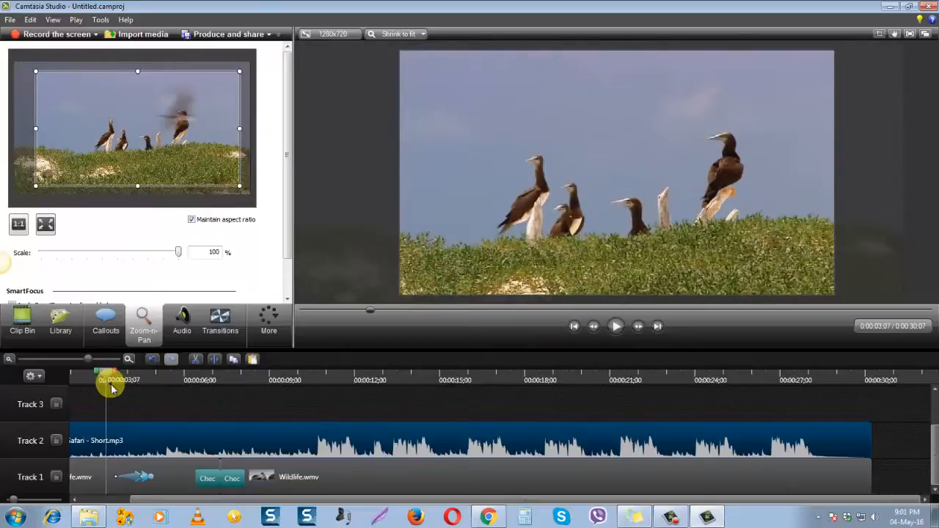
left_click(615, 328)
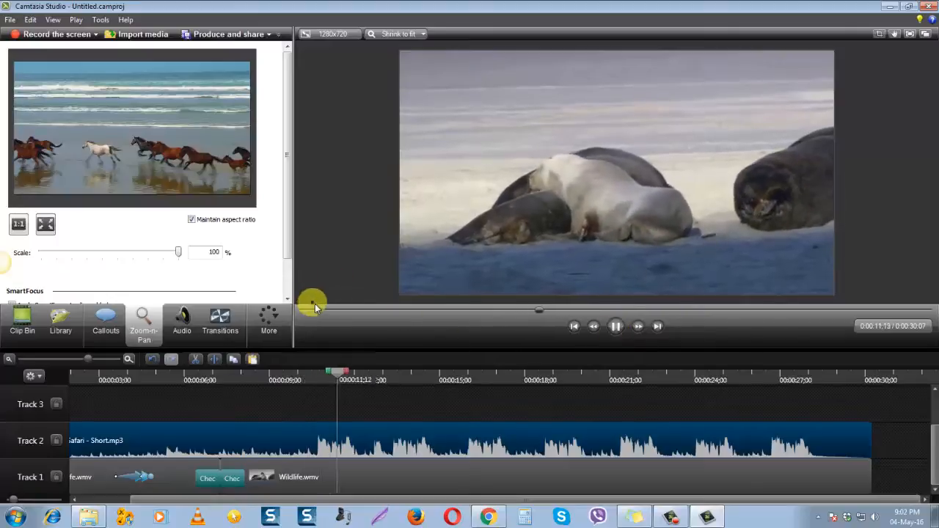
left_click(386, 380)
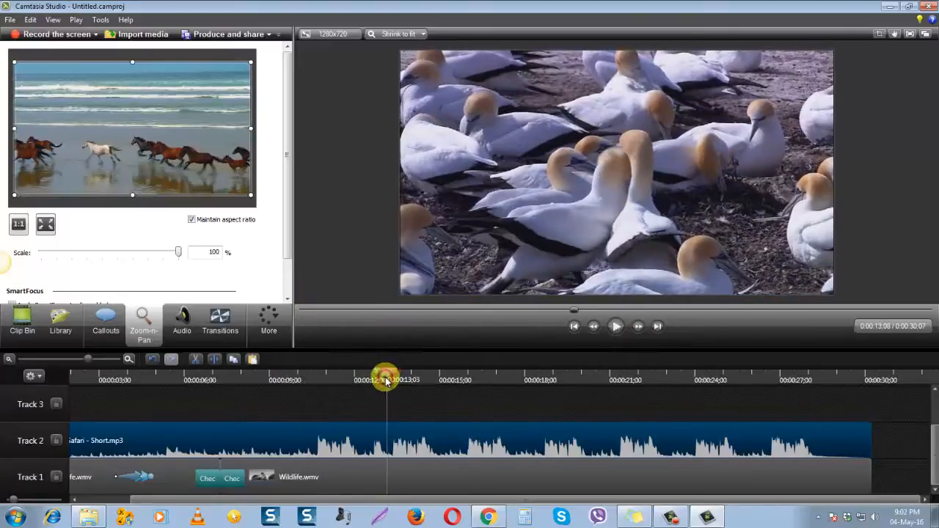
Delete the zoom-out animation from the first Wildlife clip and extend the end of the remaining zoom-in animation slightly
left_click_drag(385, 380, 110, 396)
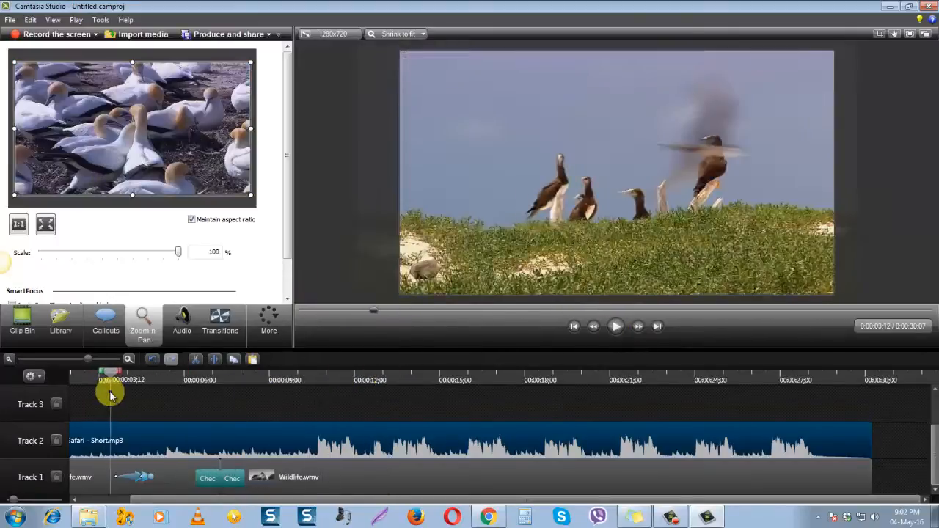
left_click(148, 477)
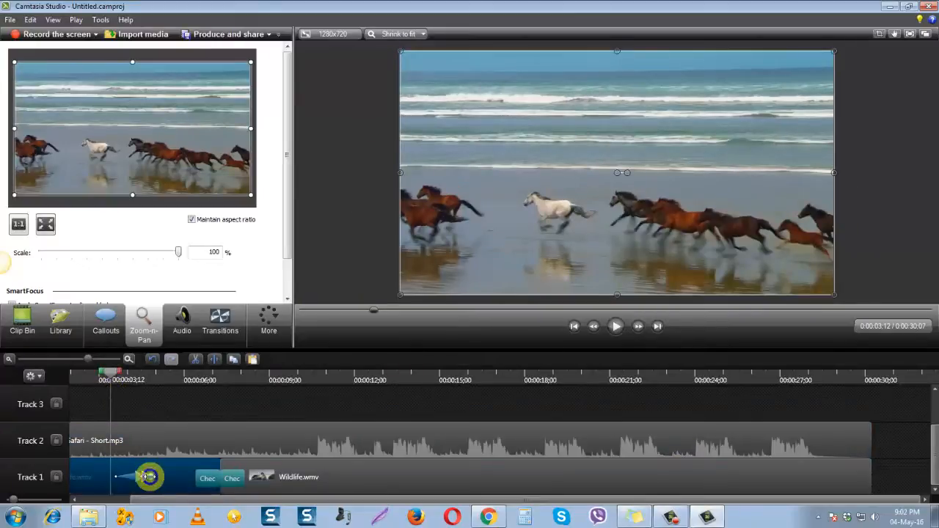
right_click(148, 476)
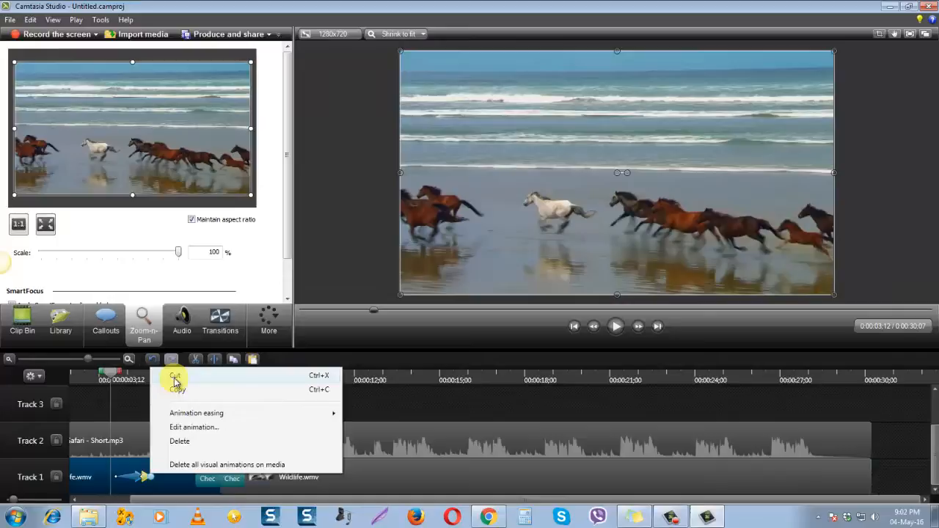
left_click(181, 441)
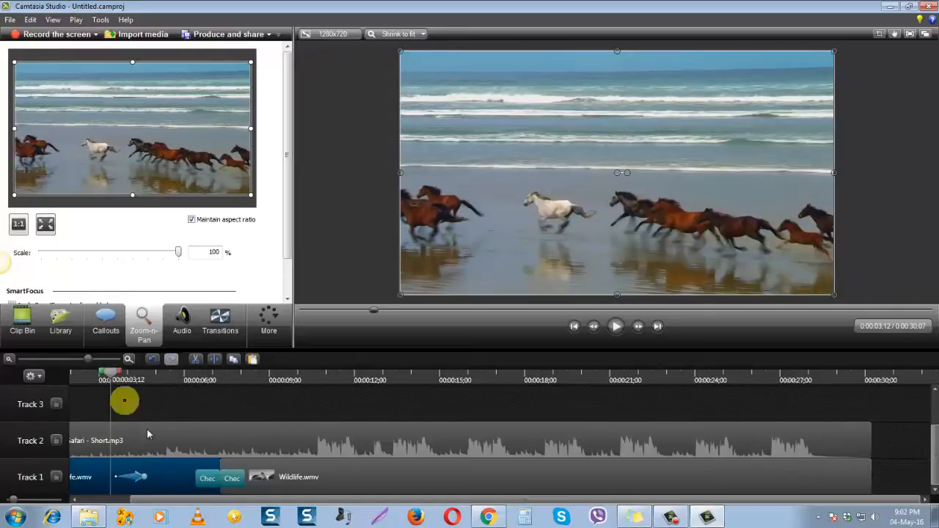
left_click_drag(147, 477, 152, 476)
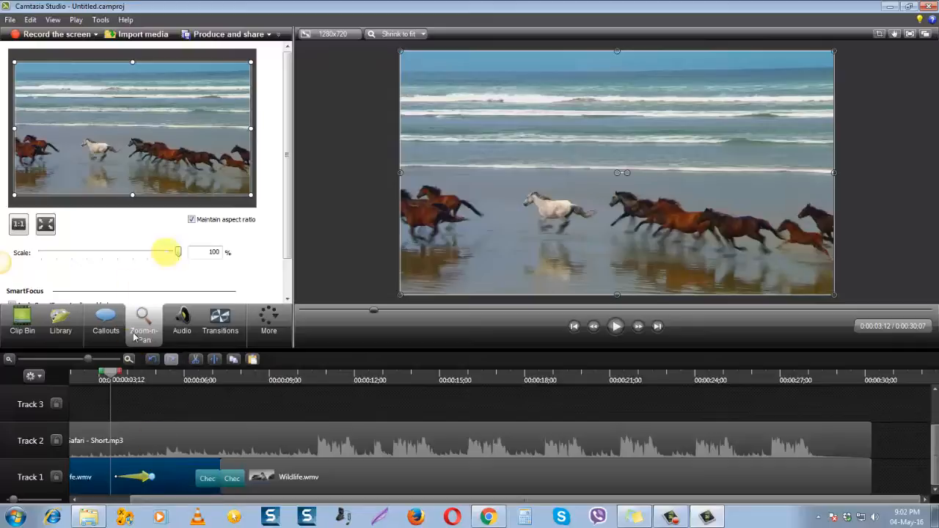
Add a Zoom-n-Pan zoom-out at 0:00:05;13 that scales the frame to fit the whole picture, and extend its end slightly
left_click_drag(104, 375, 168, 378)
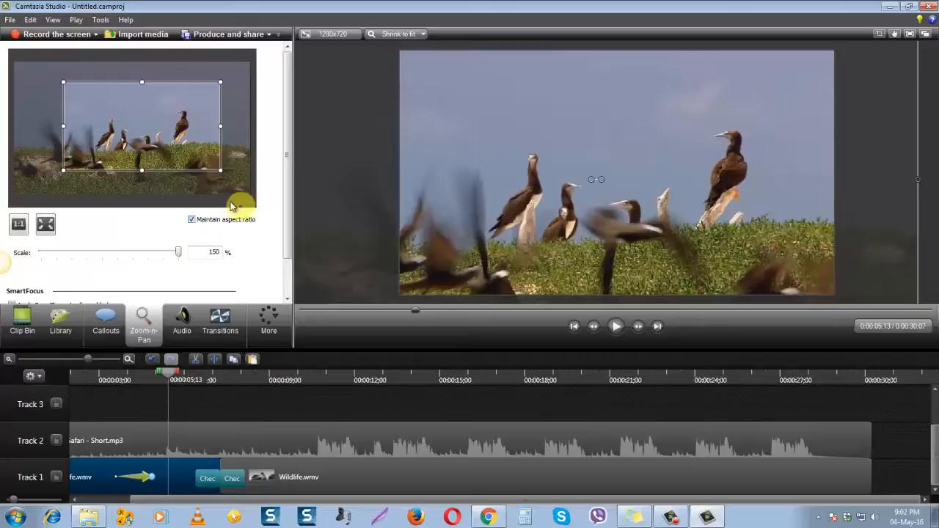
left_click(45, 226)
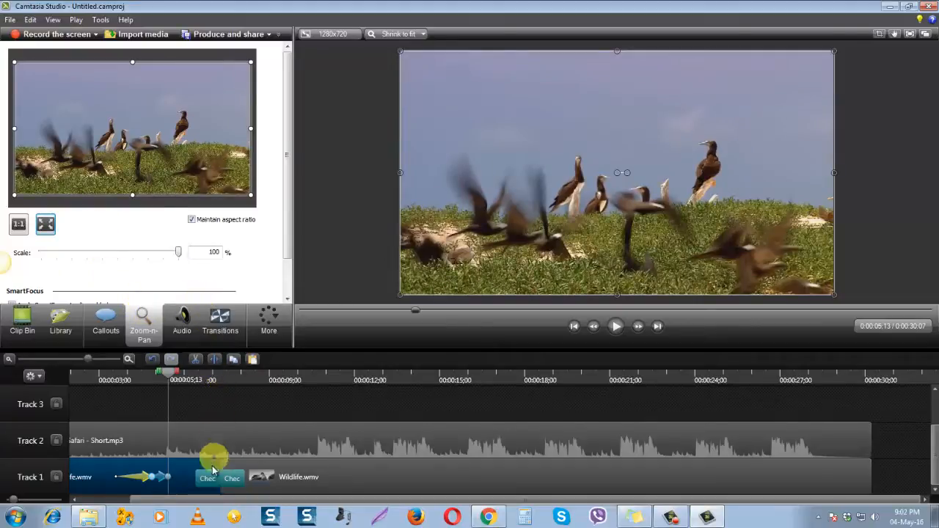
left_click_drag(168, 478, 176, 476)
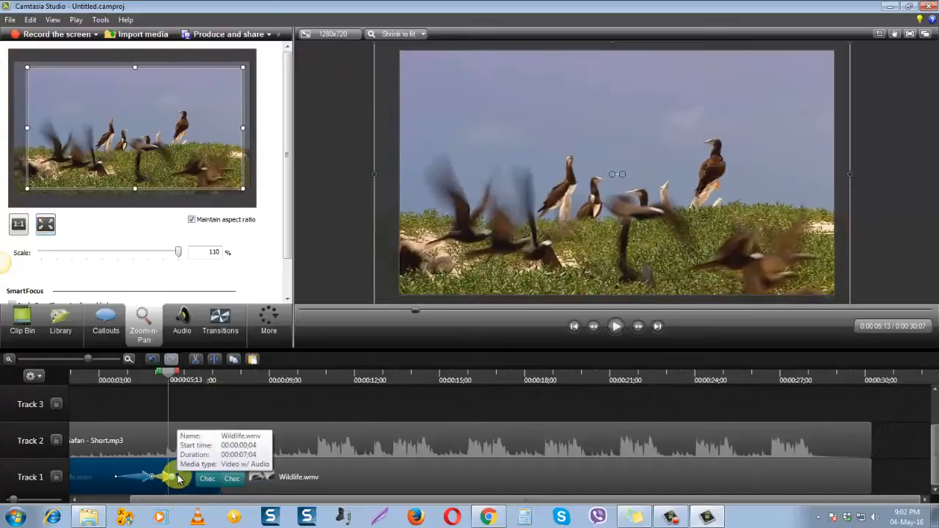
Enlarge and reposition the zoom-out frame at 0:00:05;13 to cover the whole picture at 97% scale
left_click(175, 478)
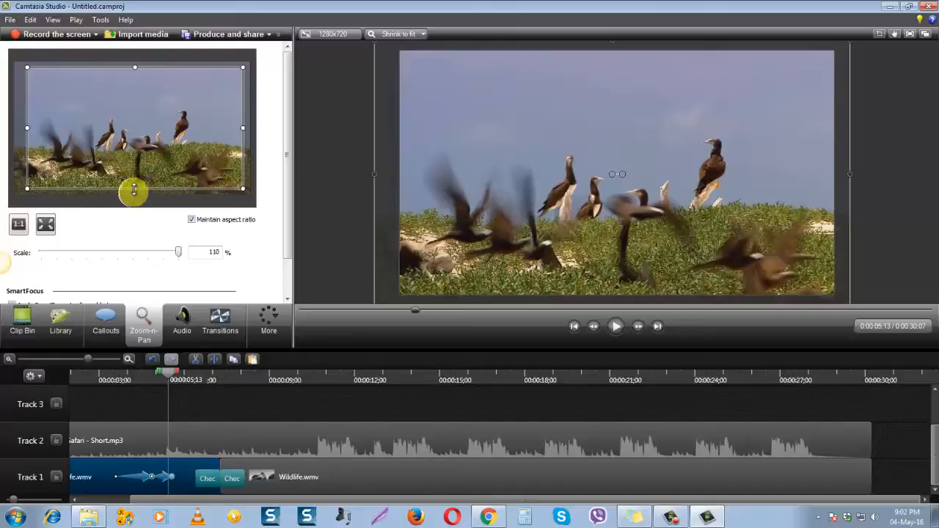
left_click_drag(134, 189, 134, 194)
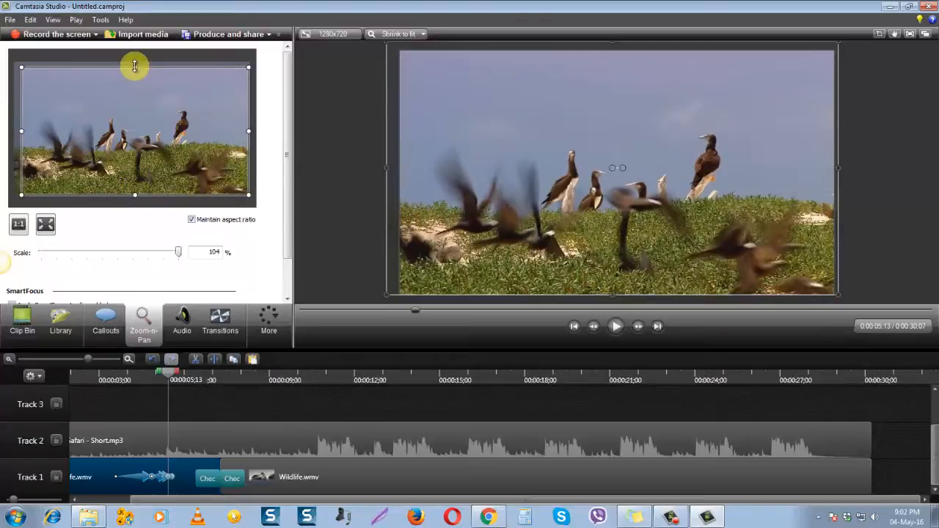
mouse_move(135, 66)
left_mouse_down()
mouse_move(132, 52)
mouse_move(140, 57)
left_mouse_up()
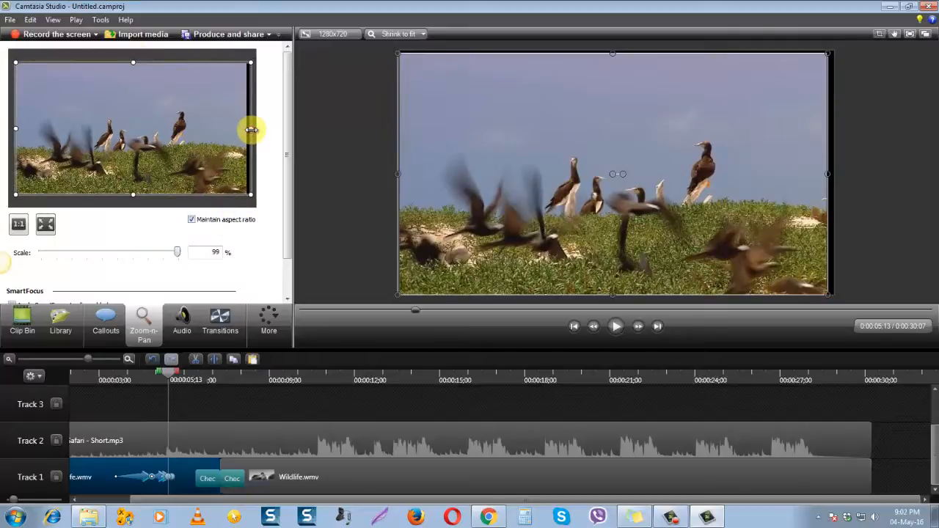
left_click_drag(250, 130, 175, 138)
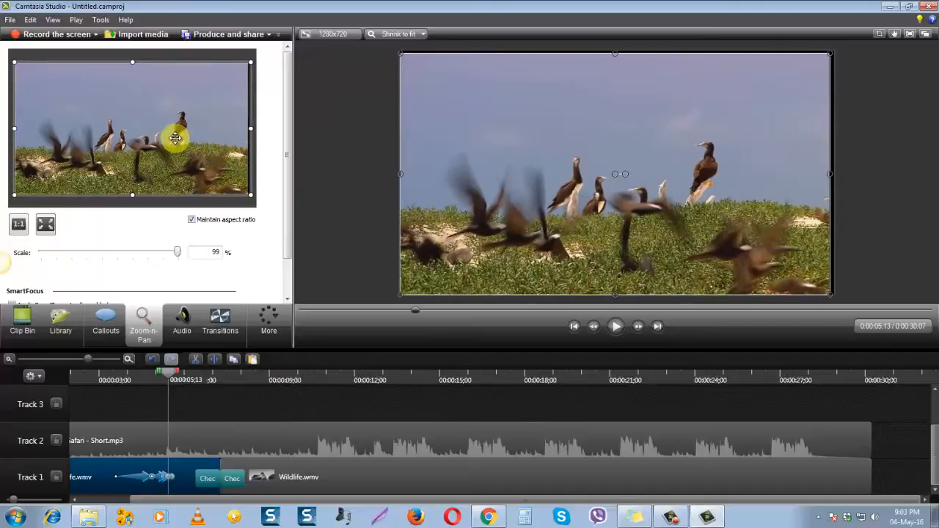
left_click_drag(247, 129, 252, 130)
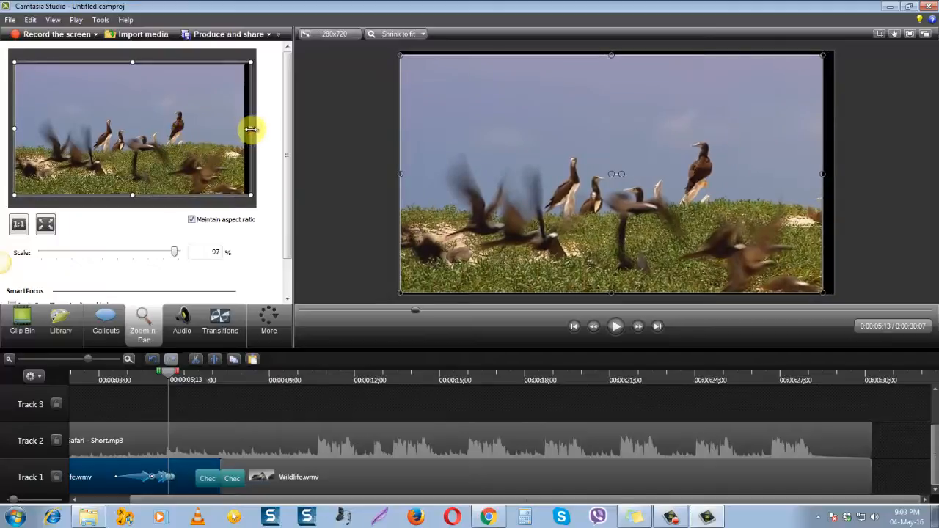
left_click_drag(183, 135, 179, 142)
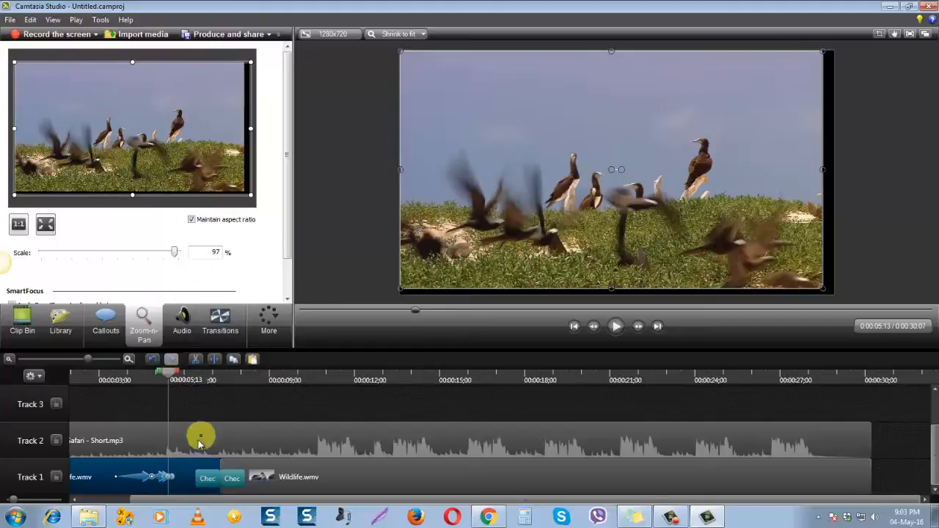
Delete the two overlapping zoom-out animations near 0:00:05;13, leaving only the zoom-in on the Wildlife clip
left_click(166, 477)
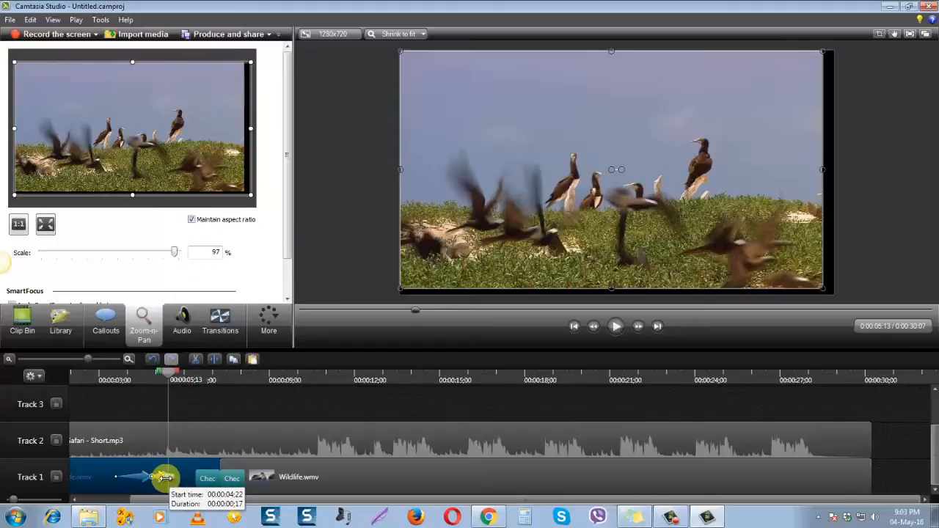
right_click(167, 478)
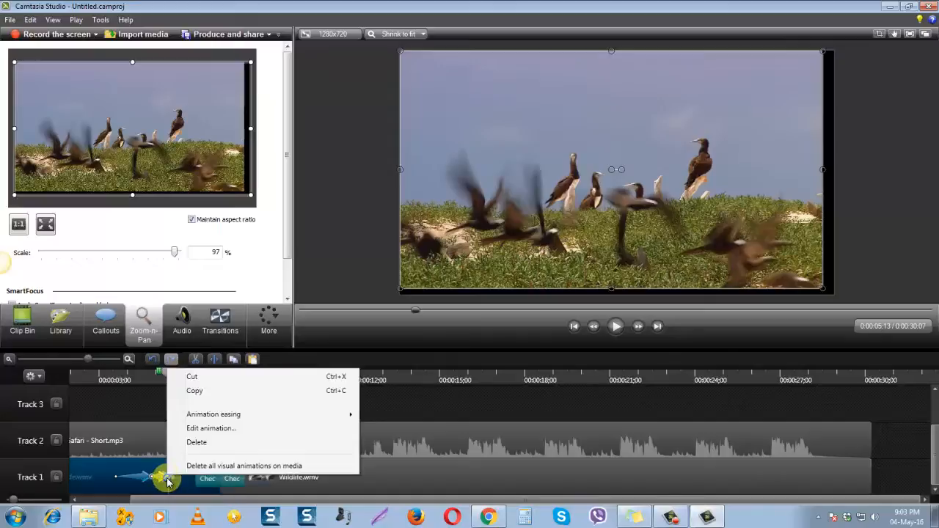
left_click(196, 443)
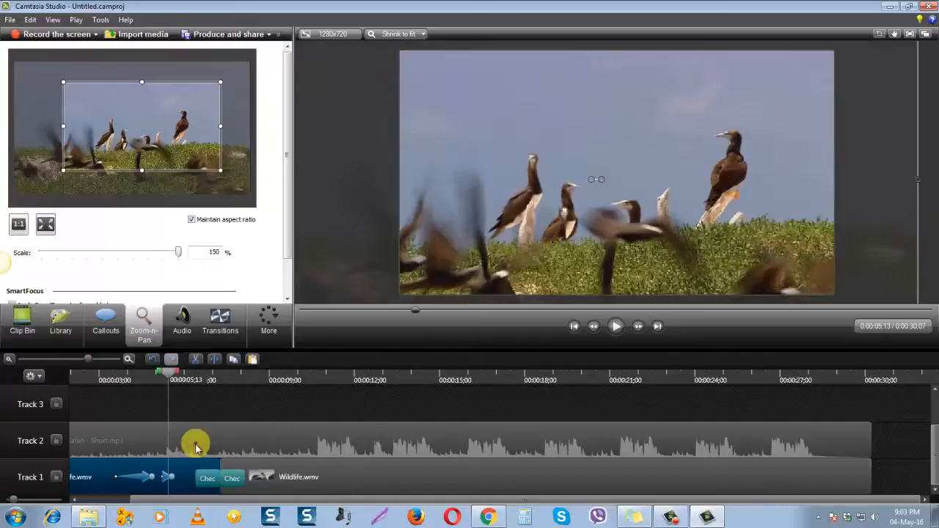
right_click(169, 480)
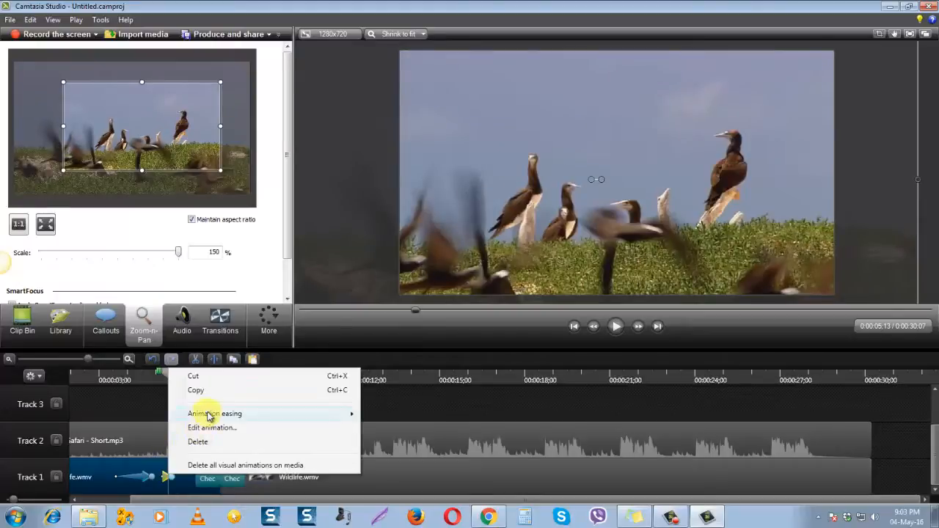
left_click(195, 442)
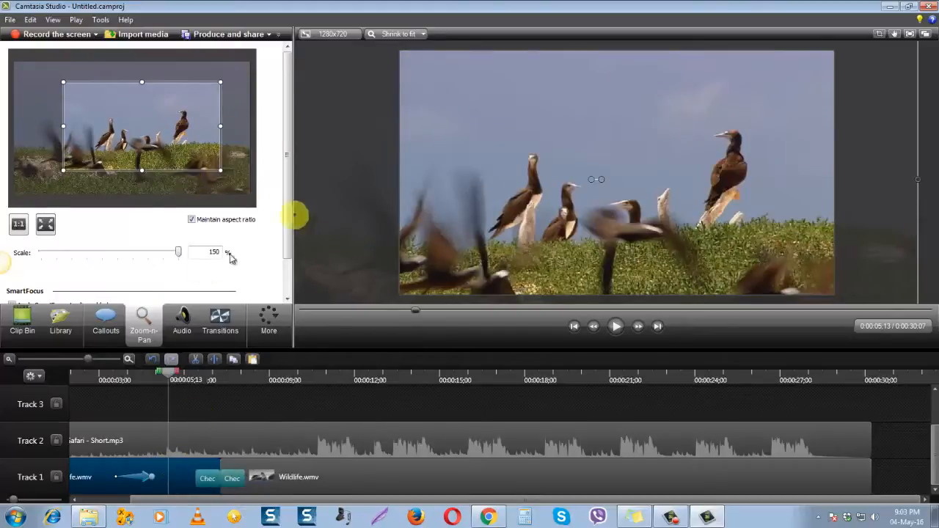
Play the video from 0:00:03;04 and again from 0:00:02;15 to check the zoom onto the birds and the following scenes
left_click_drag(169, 376, 102, 376)
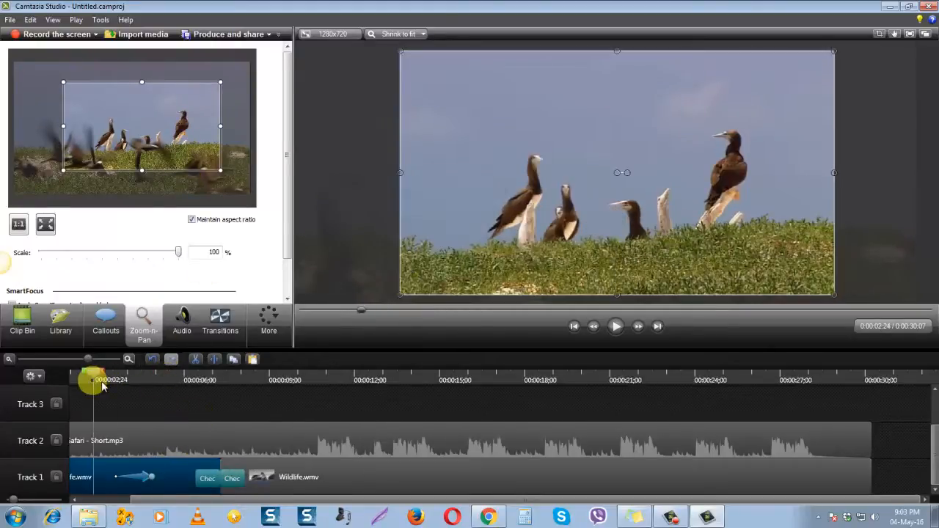
left_click(618, 329)
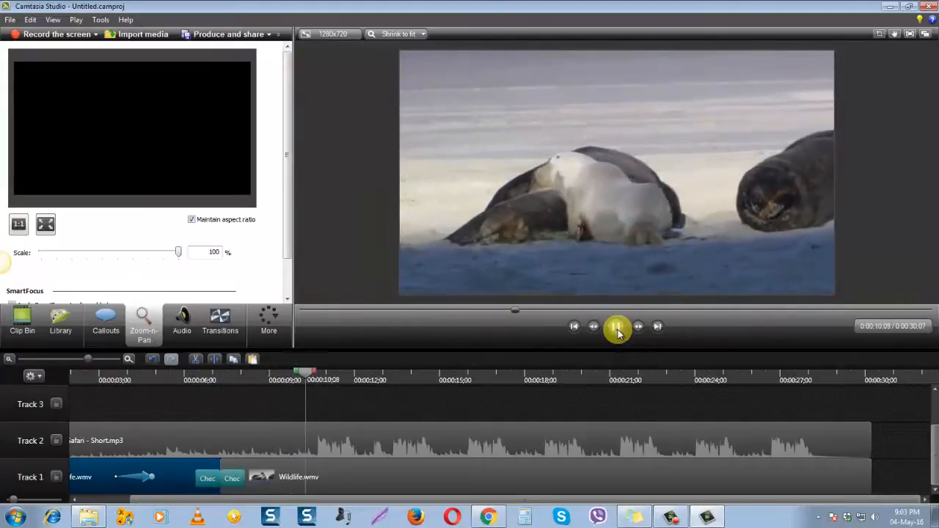
left_click(616, 327)
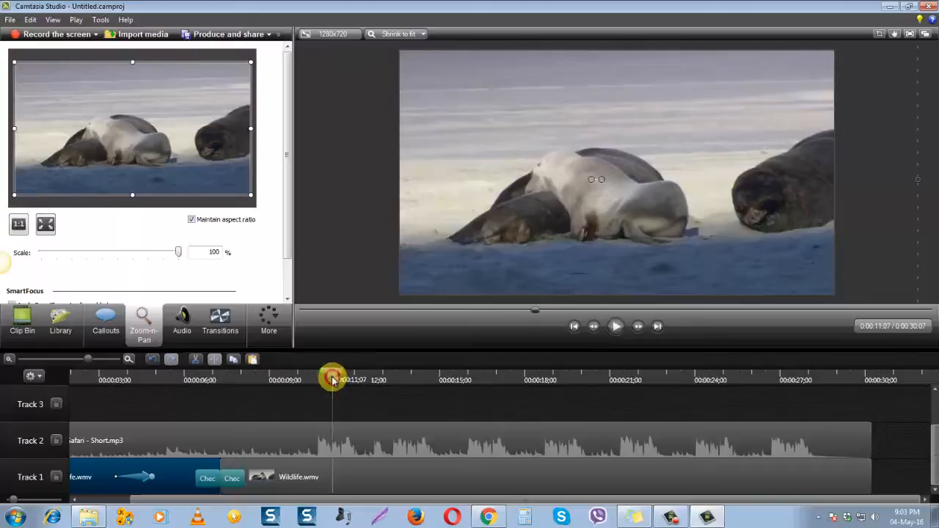
left_click_drag(329, 377, 195, 379)
left_click_drag(132, 407, 85, 402)
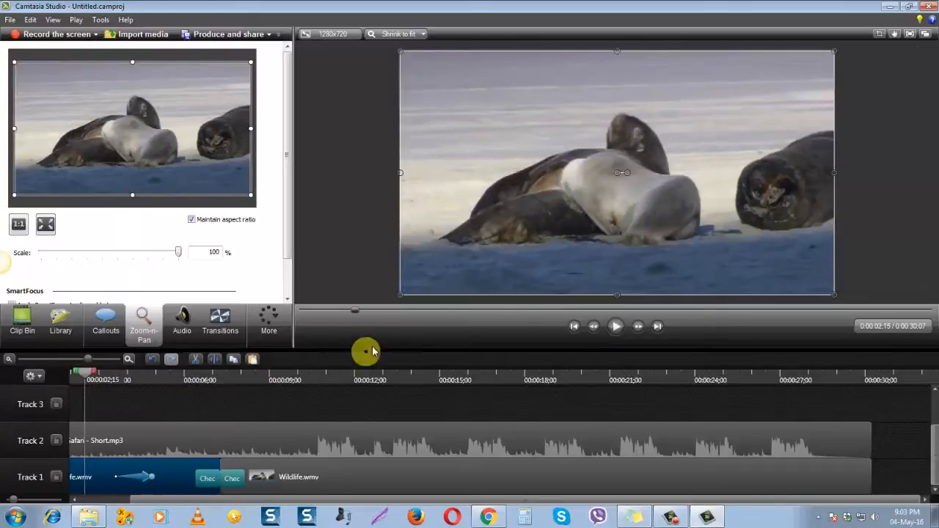
left_click(616, 326)
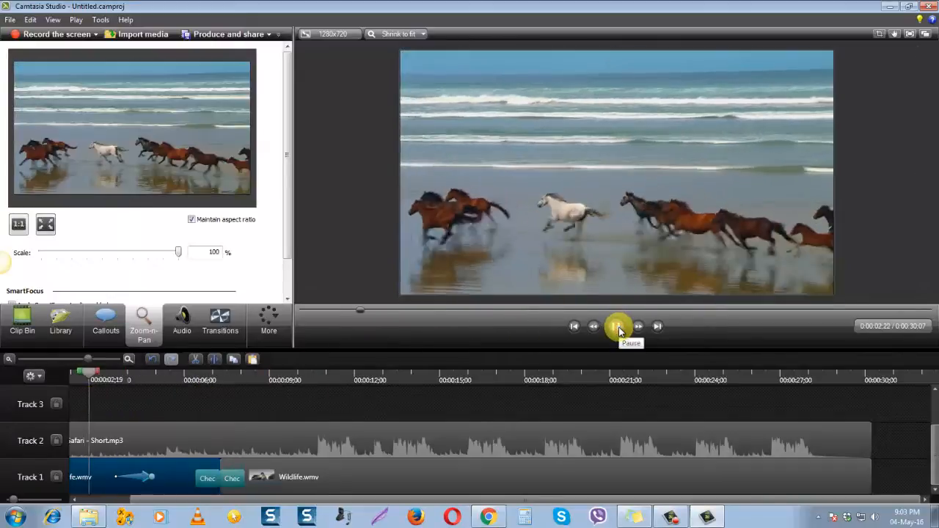
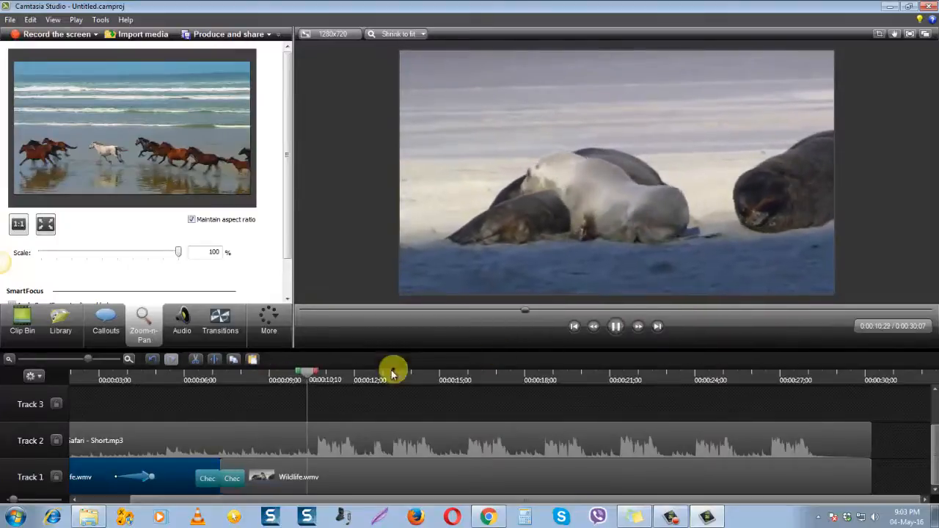
Add a Zoom-n-Pan zoom-out at 0:00:05;13 by enlarging the zoom frame around the birds to 97% scale
left_click(616, 325)
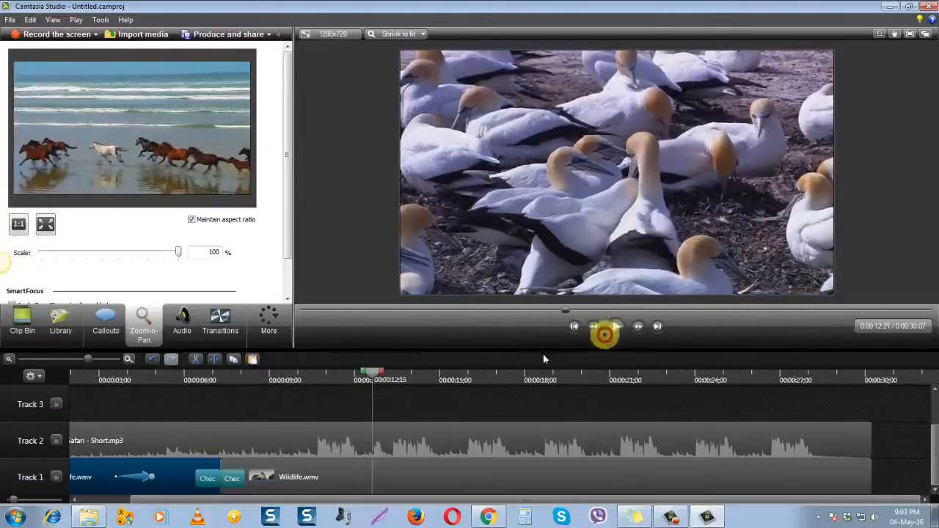
left_click_drag(376, 379, 172, 388)
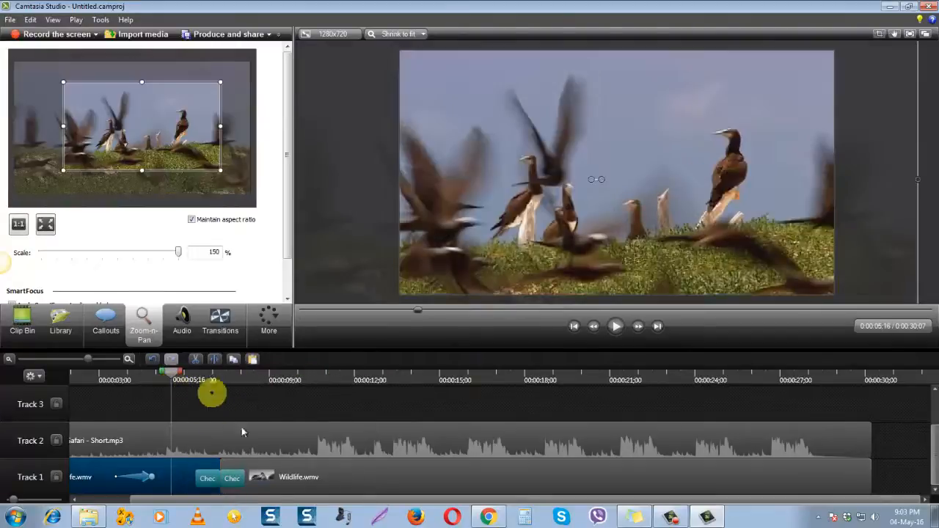
left_click(311, 485)
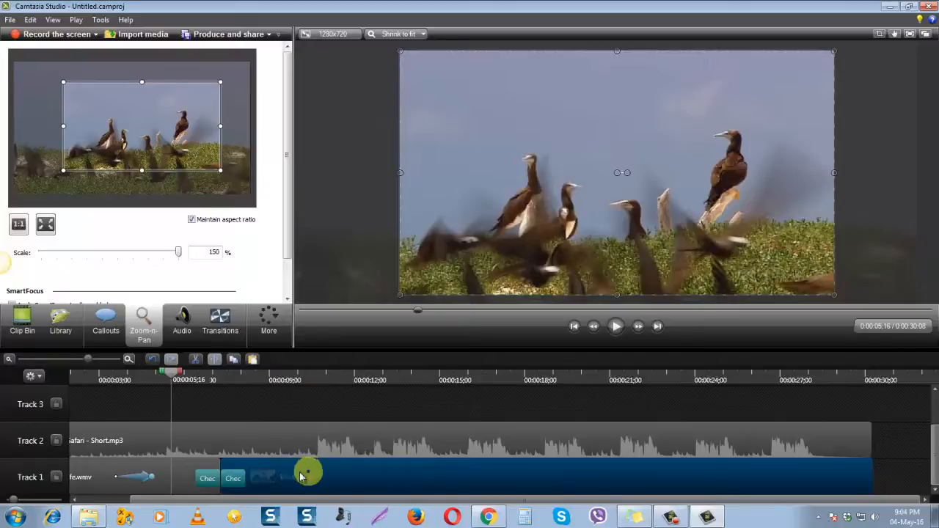
left_click(179, 379)
mouse_move(179, 379)
left_mouse_down()
mouse_move(234, 379)
mouse_move(169, 379)
left_mouse_up()
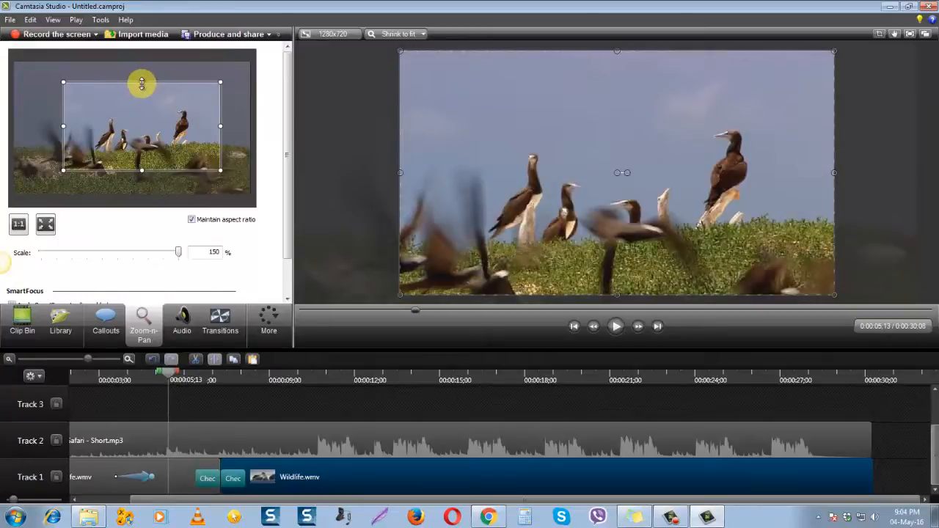
left_click_drag(142, 82, 143, 65)
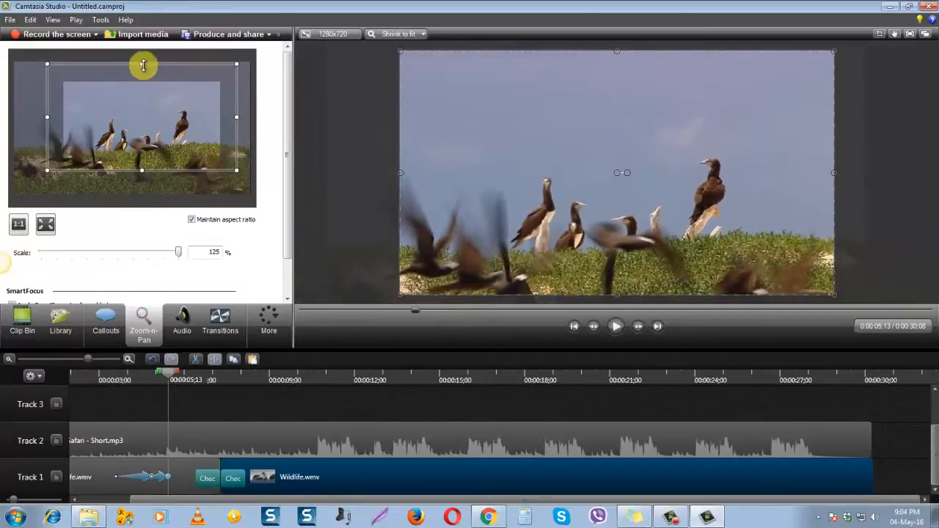
left_click_drag(143, 170, 140, 187)
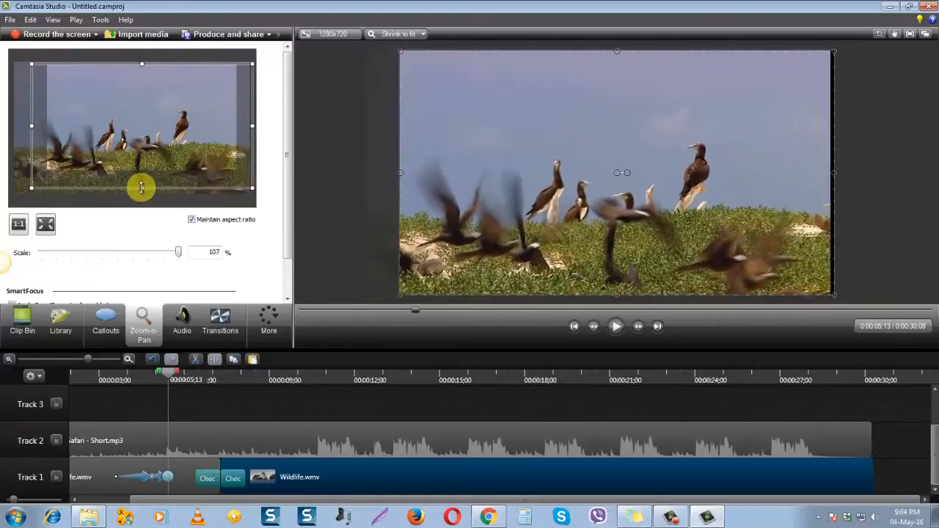
left_click_drag(32, 127, 11, 126)
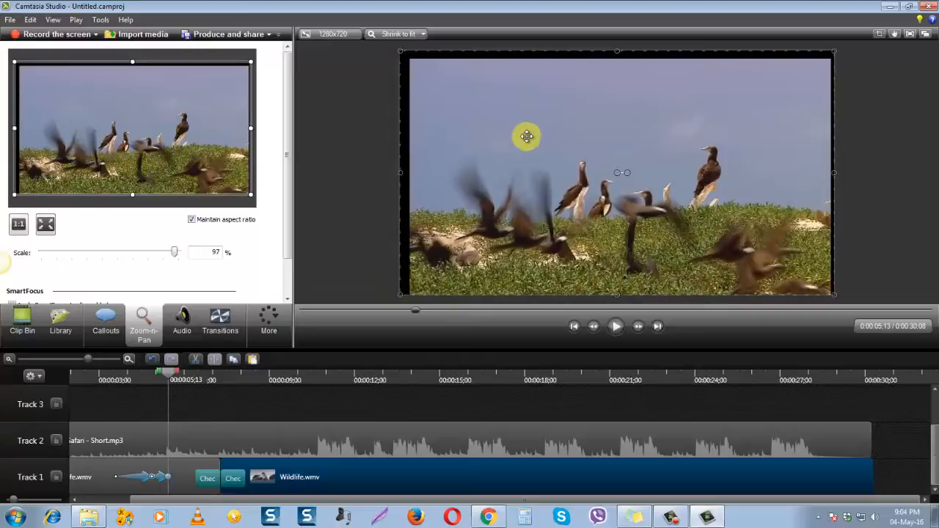
Move and stretch the zoomed-out bird picture on the canvas so it fills the whole frame at 100% scale
left_click_drag(527, 135, 525, 128)
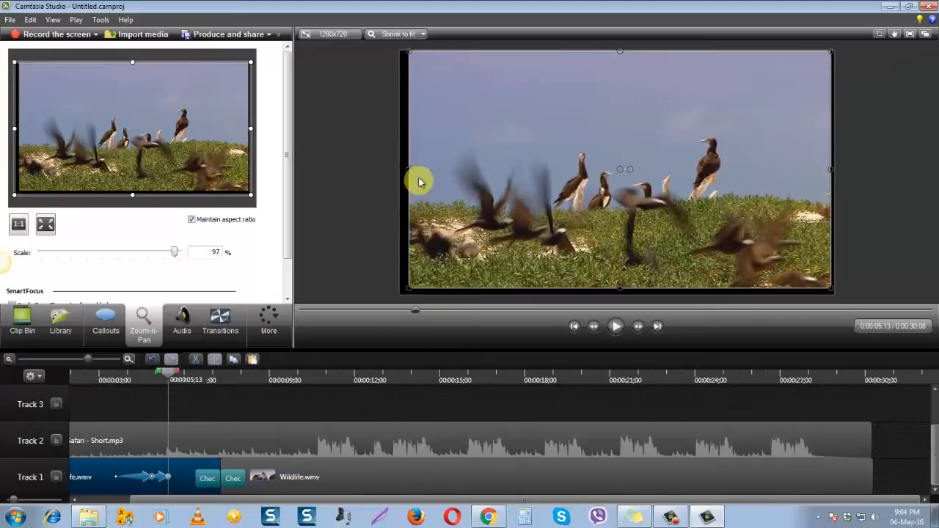
left_click_drag(411, 167, 404, 170)
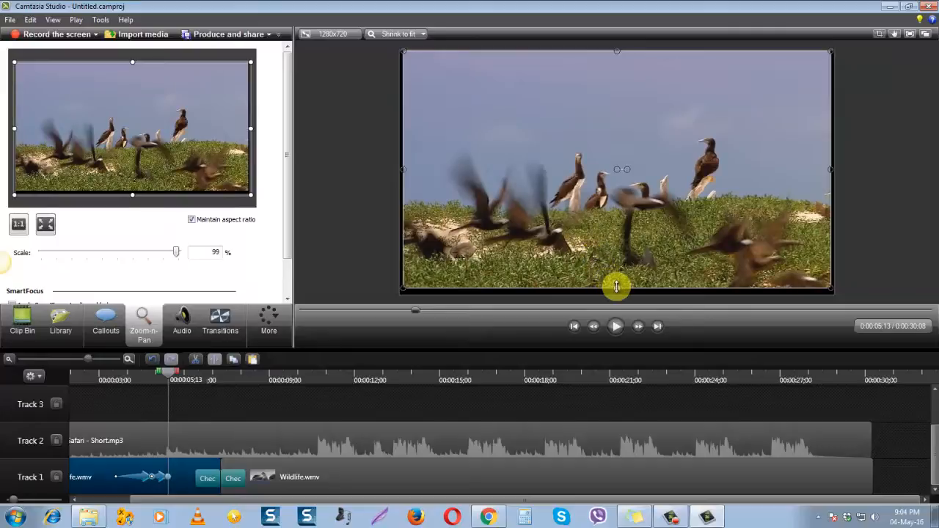
left_click_drag(616, 287, 617, 294)
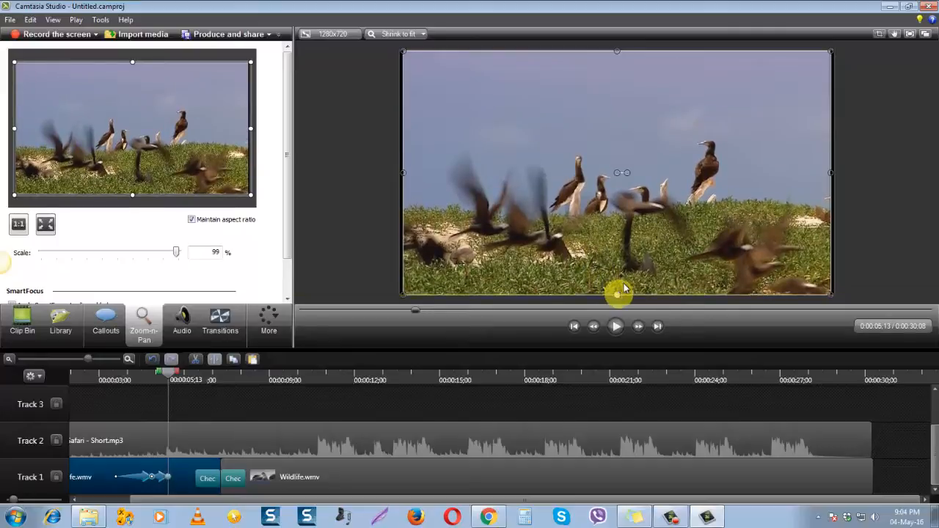
left_click_drag(832, 172, 833, 173)
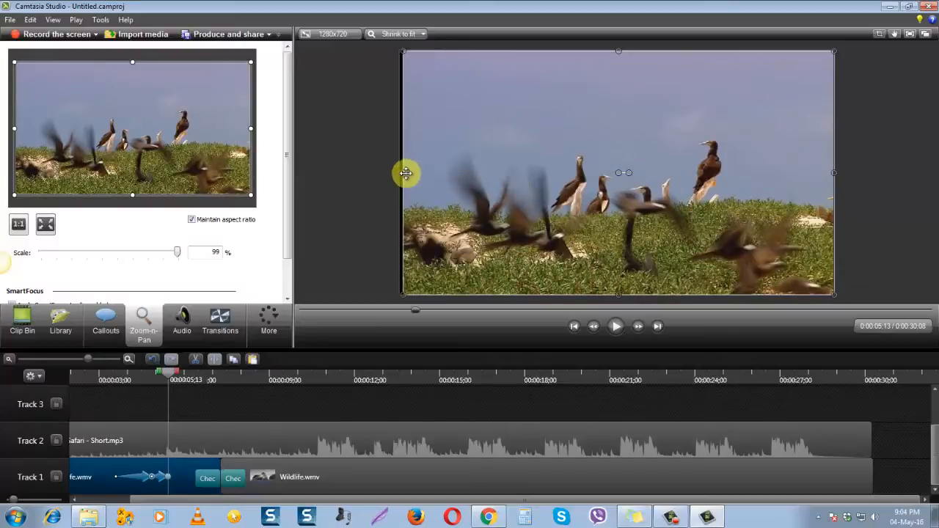
left_click_drag(403, 172, 400, 169)
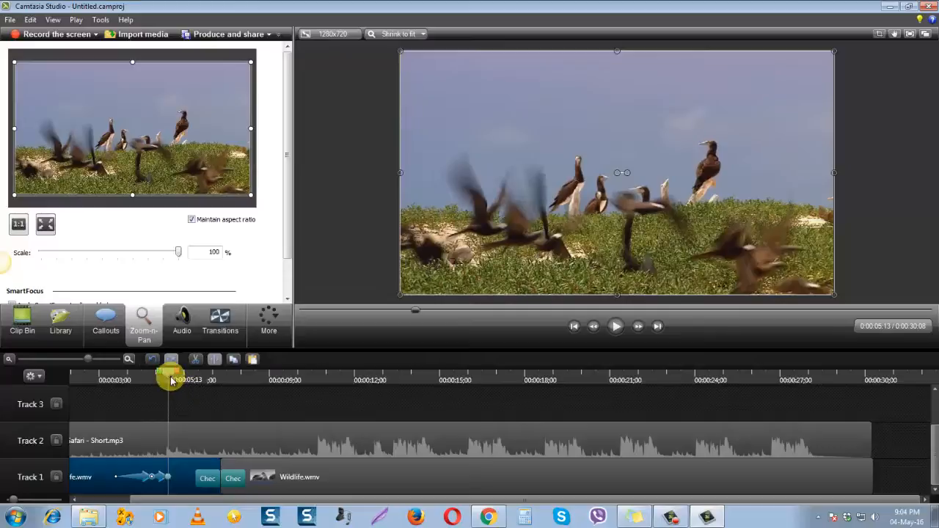
Play the video from 0:00:03;16 and again from about 0:00:05;04 to check the zoom-out and the transition to the seals
left_click_drag(171, 380, 115, 377)
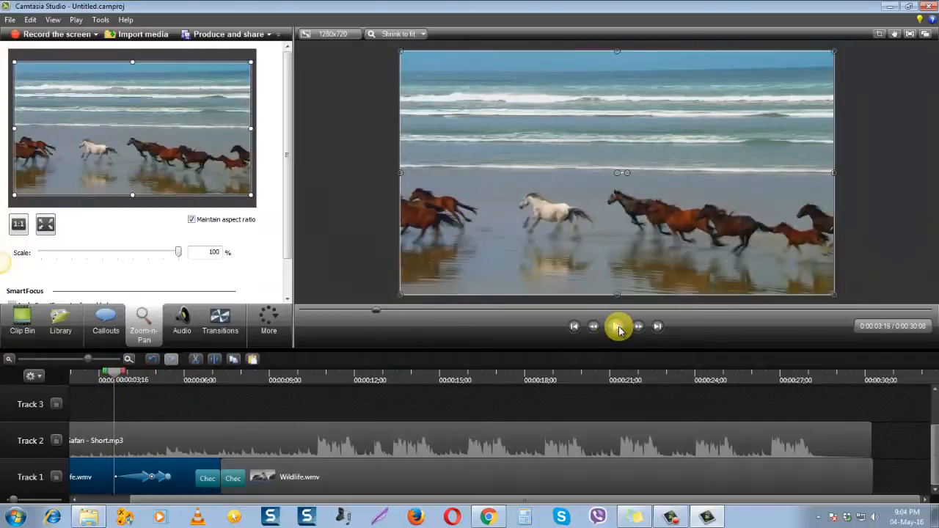
left_click(616, 327)
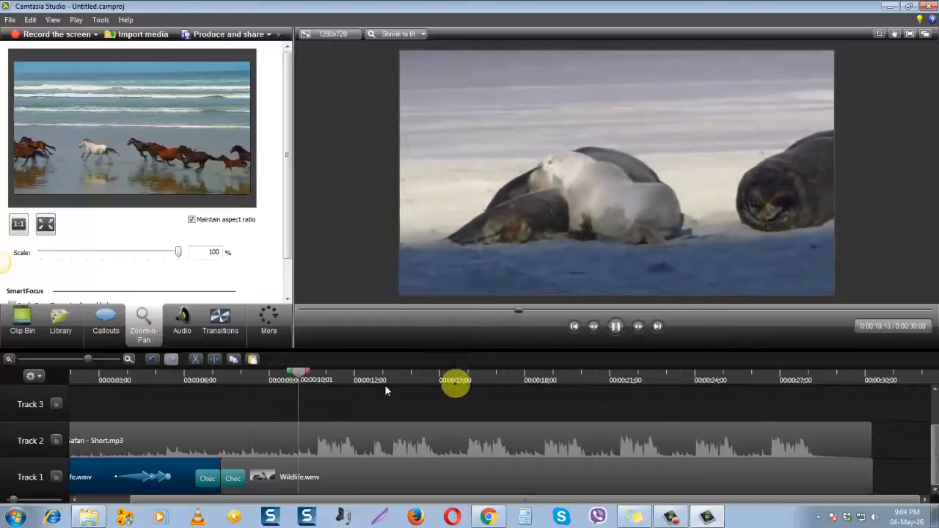
left_click_drag(347, 380, 160, 381)
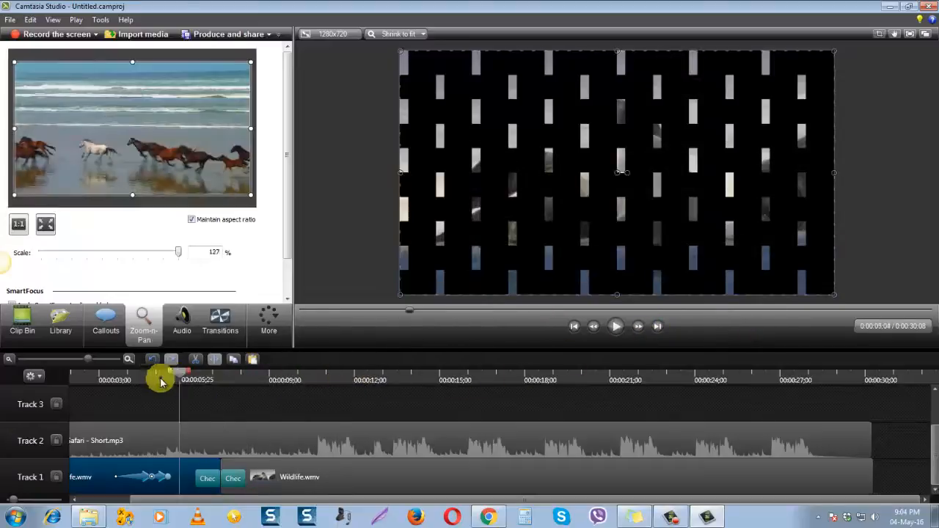
left_click(619, 330)
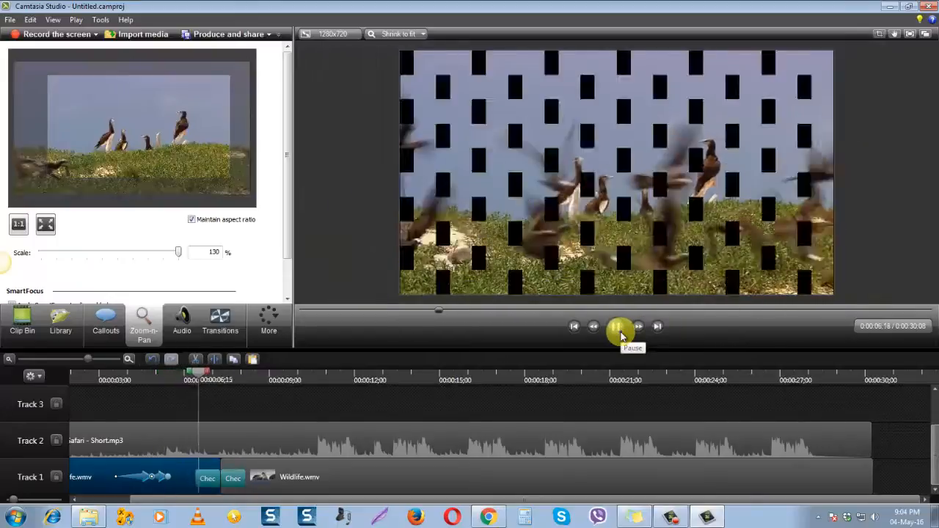
left_click(621, 334)
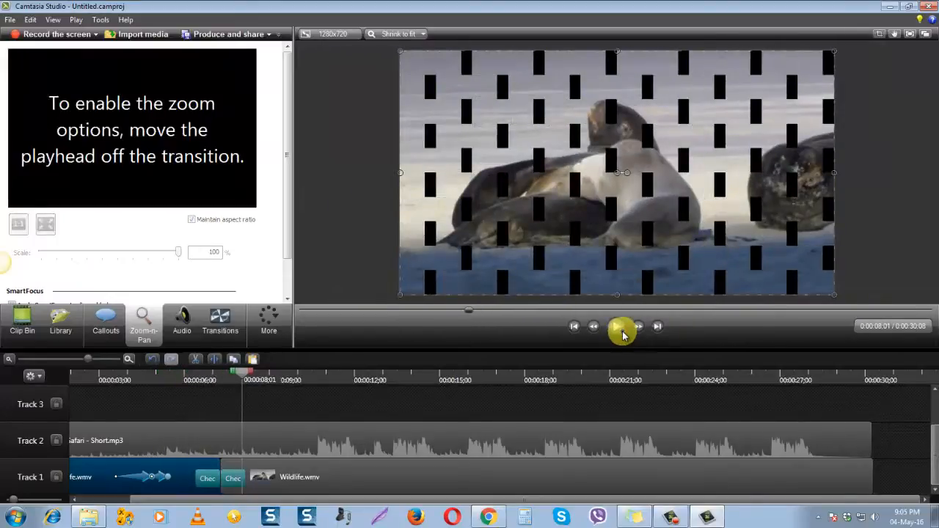
left_click(622, 330)
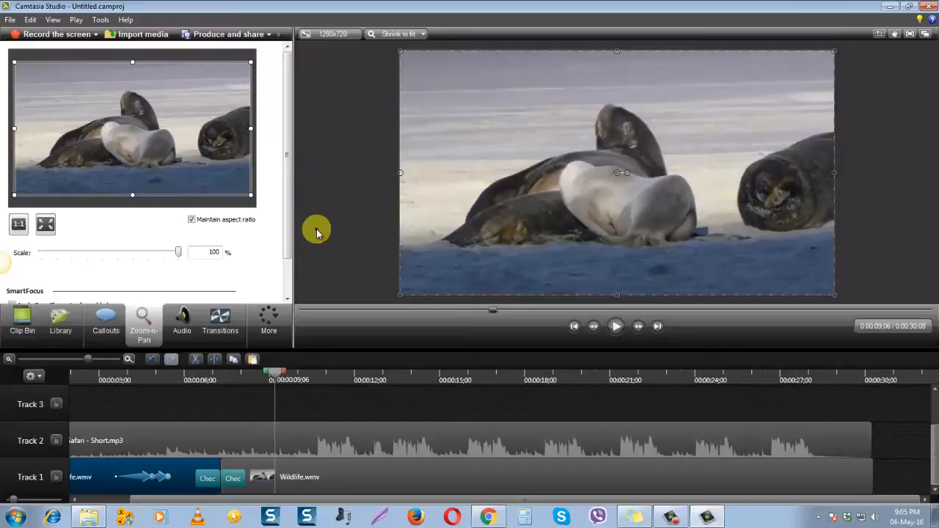
left_click(619, 326)
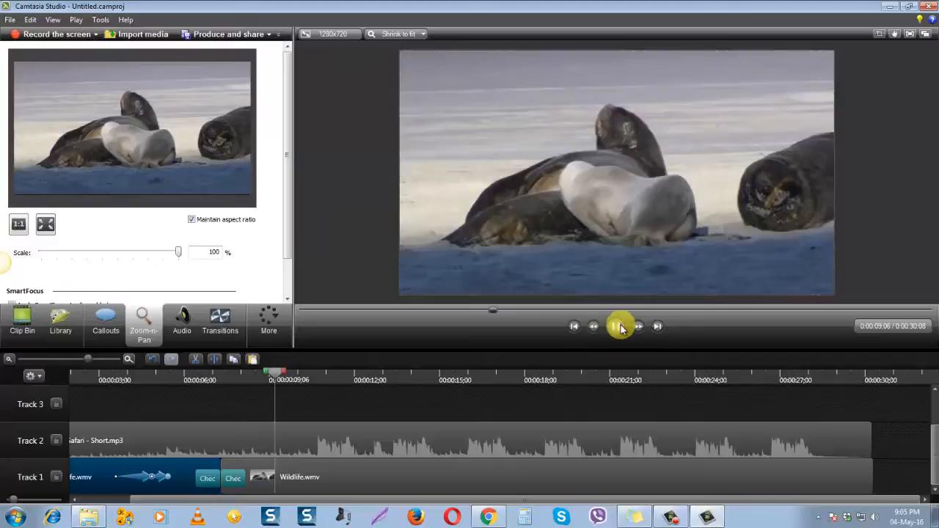
left_click(619, 327)
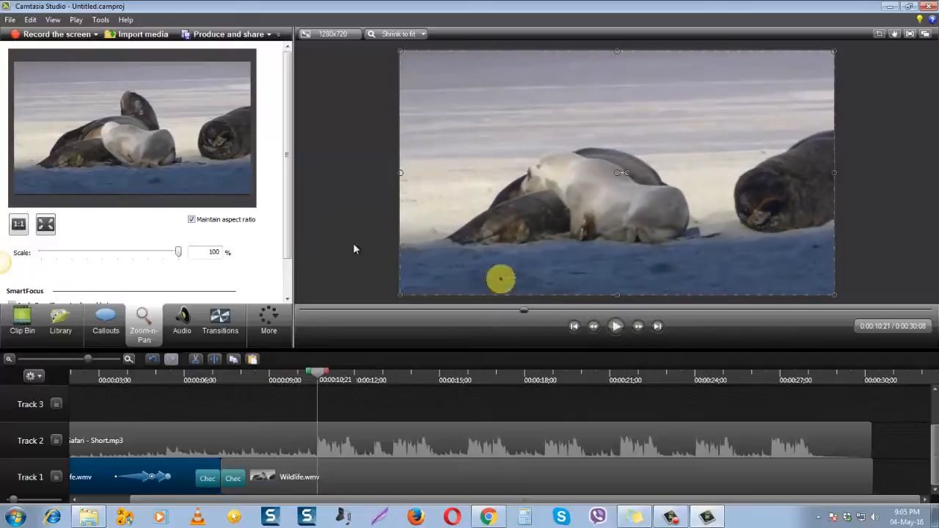
Open the callout options and look through the available shapes, from the text shapes to the sketch motion and special callouts
left_click(104, 330)
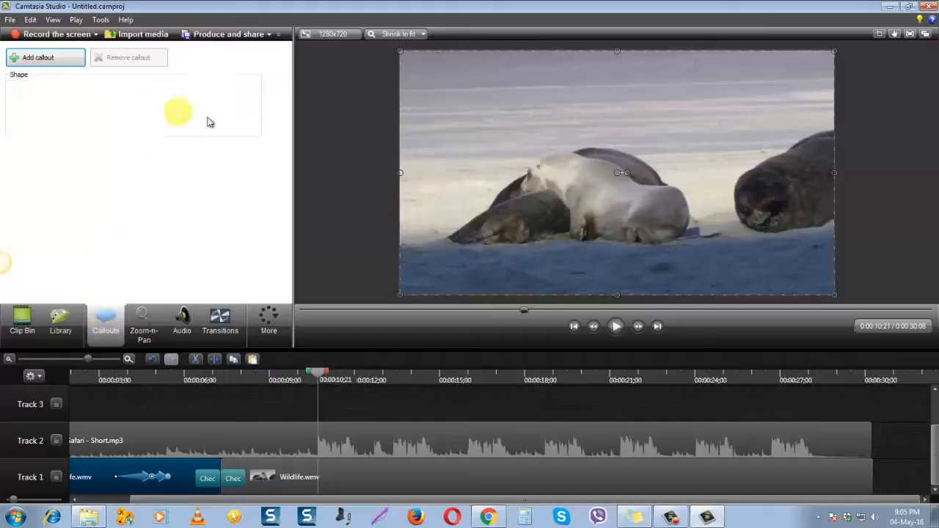
left_click(230, 103)
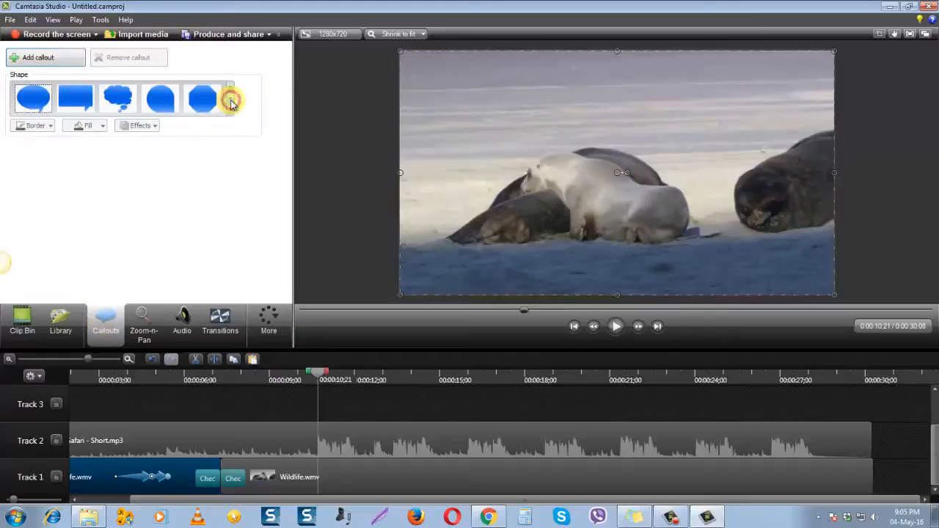
left_click(230, 103)
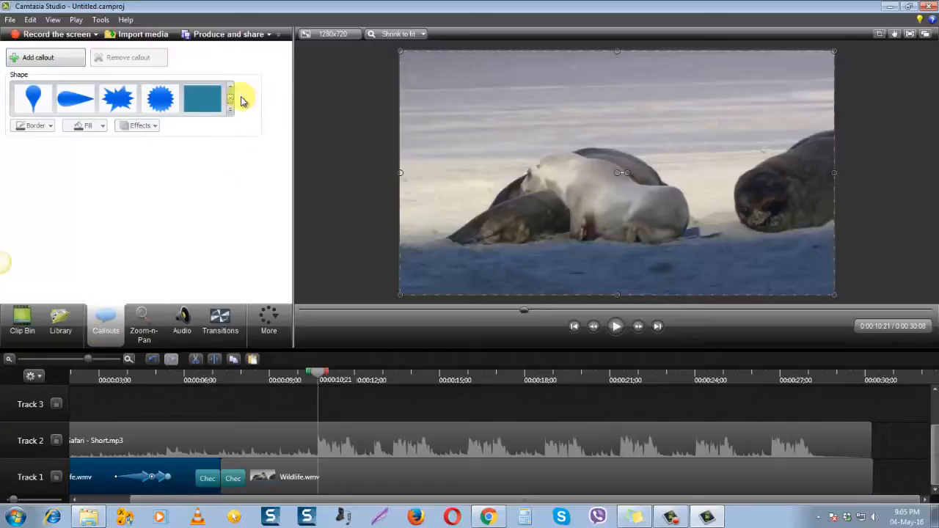
left_click(231, 103)
left_click(231, 103)
left_click(230, 103)
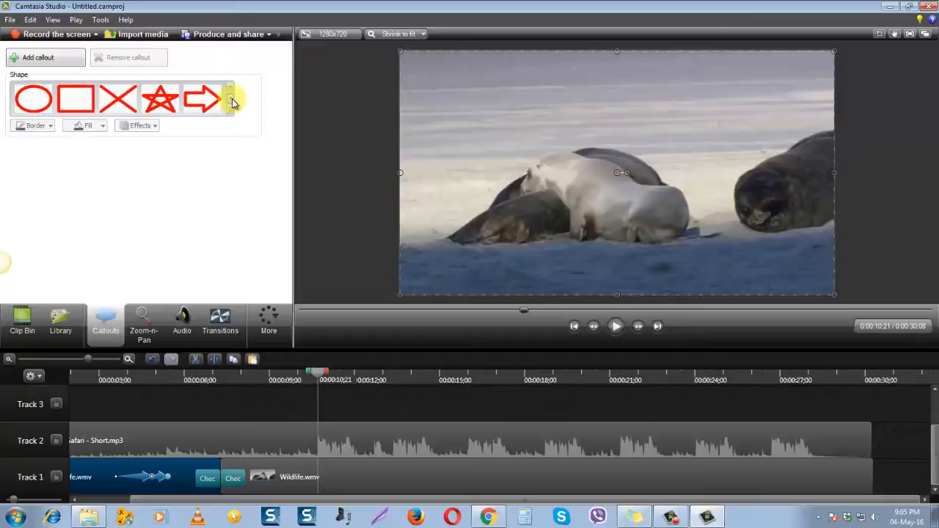
left_click(230, 103)
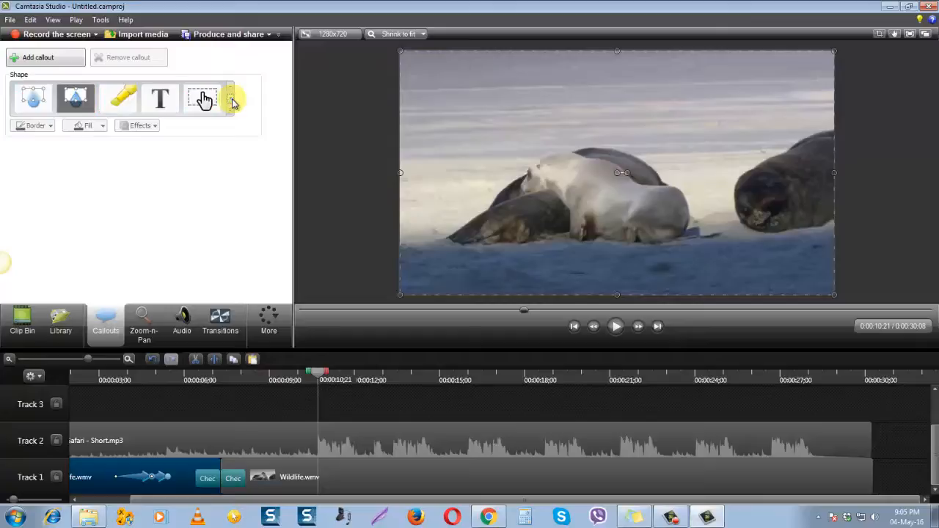
Add a yellow Highlighter callout at 0:00:10;21 and stretch it over the group of seals
left_click(122, 108)
left_click_drag(614, 174, 521, 158)
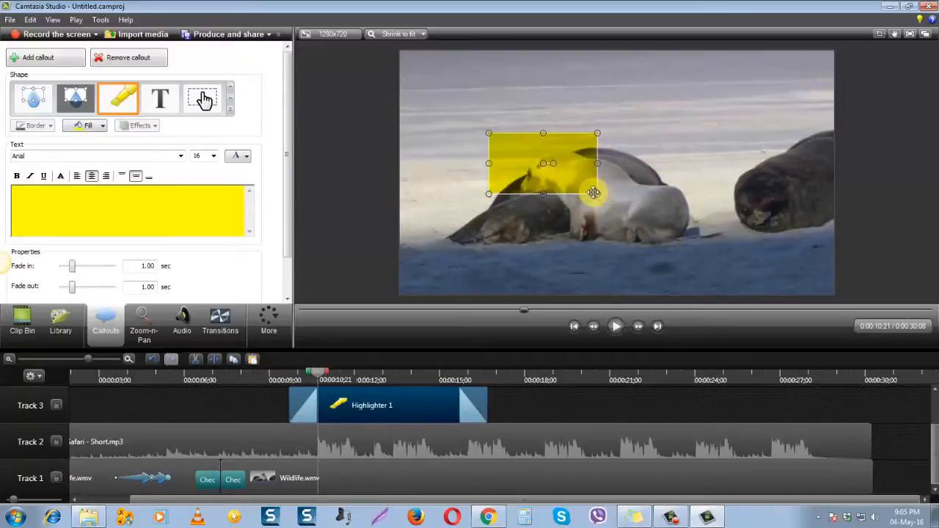
mouse_move(594, 190)
left_mouse_down()
mouse_move(660, 230)
mouse_move(616, 219)
mouse_move(551, 242)
mouse_move(557, 212)
mouse_move(789, 198)
left_mouse_up()
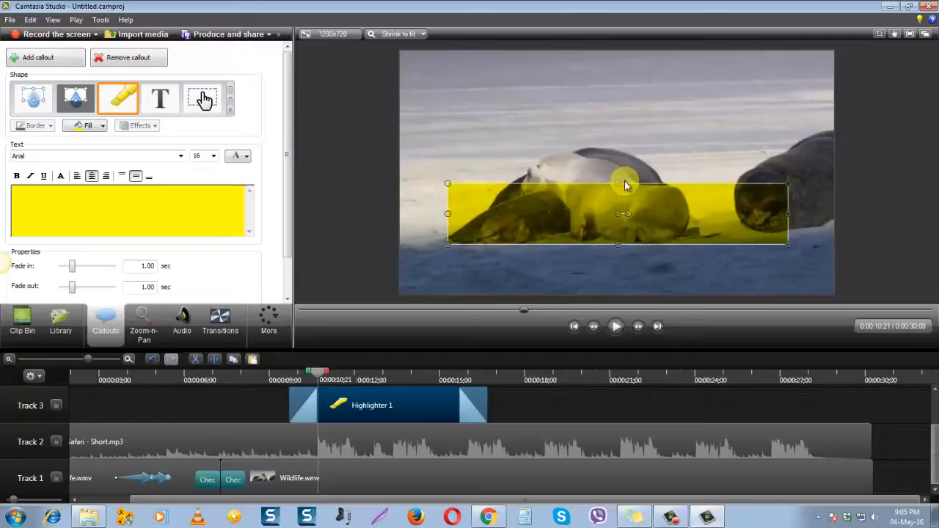
left_click_drag(621, 185, 614, 135)
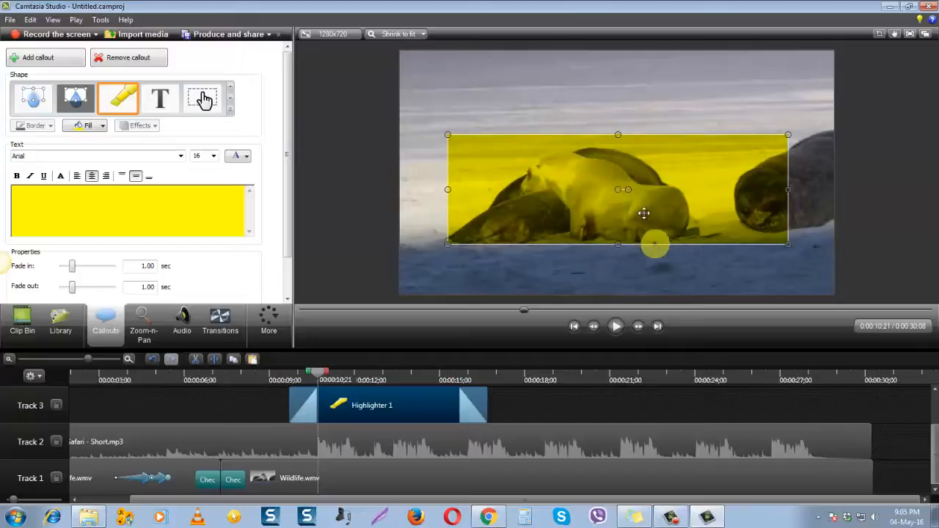
Select the yellow highlighter over the seals and remove the callout
left_click(636, 265)
left_click(620, 175)
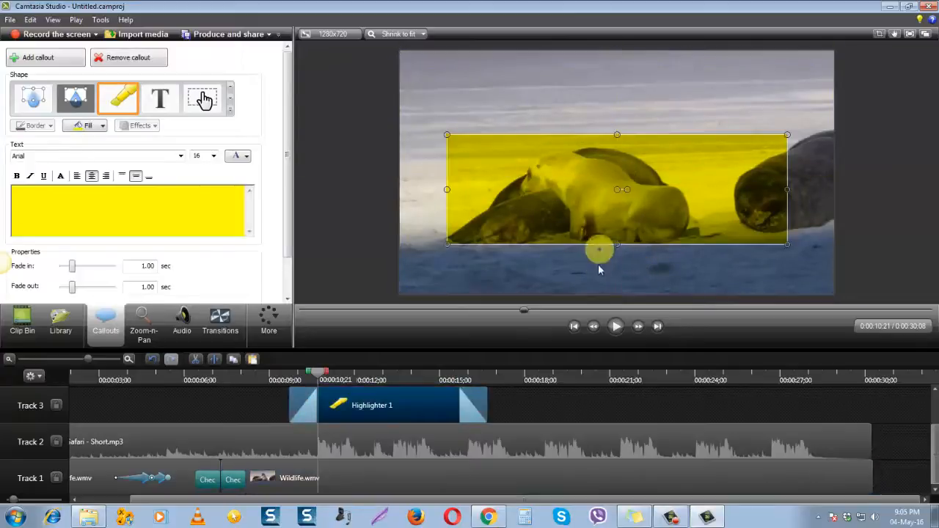
left_click(129, 59)
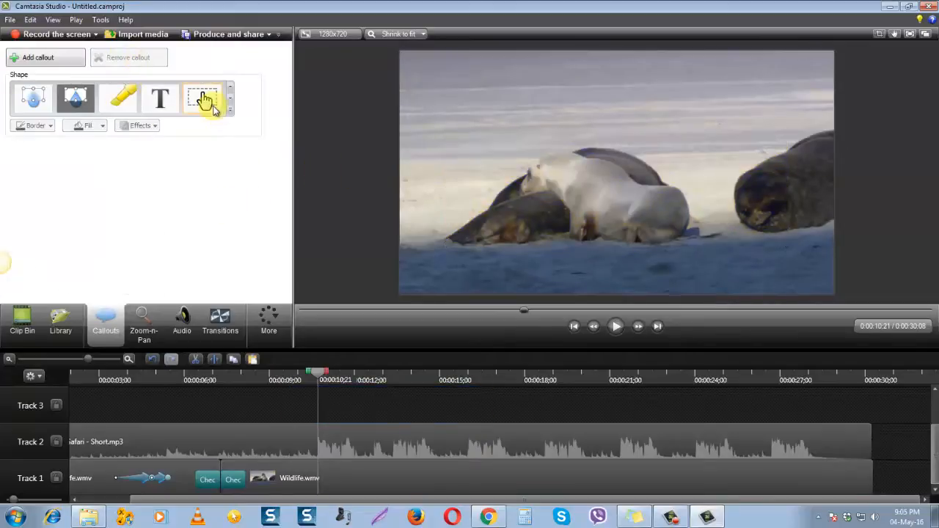
Look through the keystroke callouts and text shapes, and view the complete callout shape gallery
left_click(228, 100)
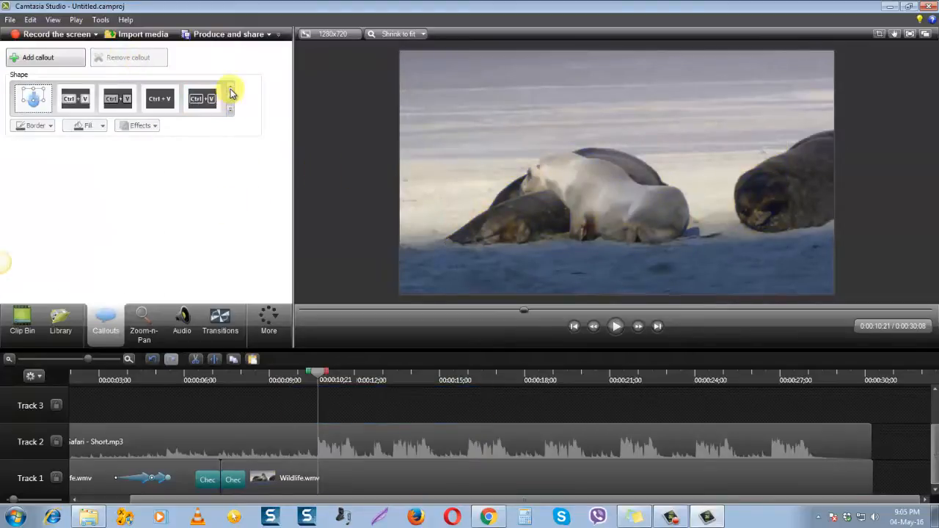
left_click(230, 89)
left_click(230, 90)
left_click(230, 89)
left_click(230, 90)
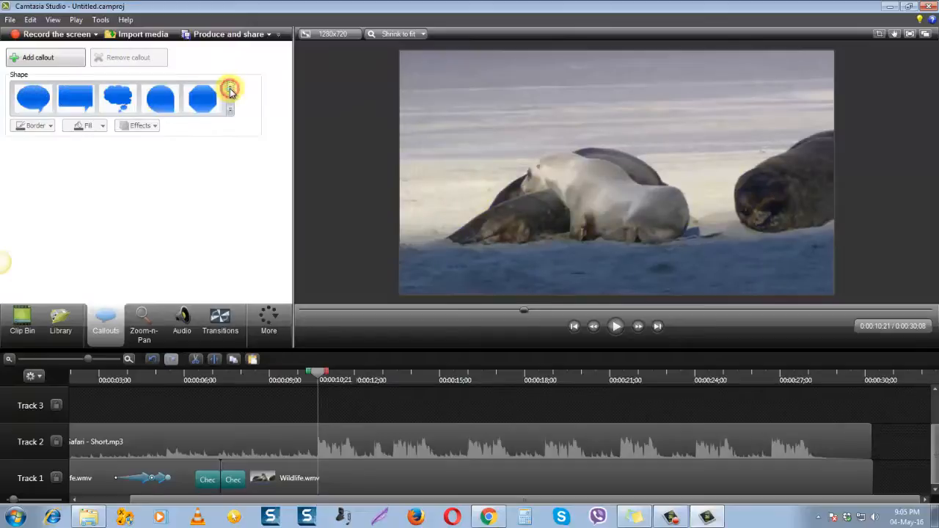
left_click(230, 89)
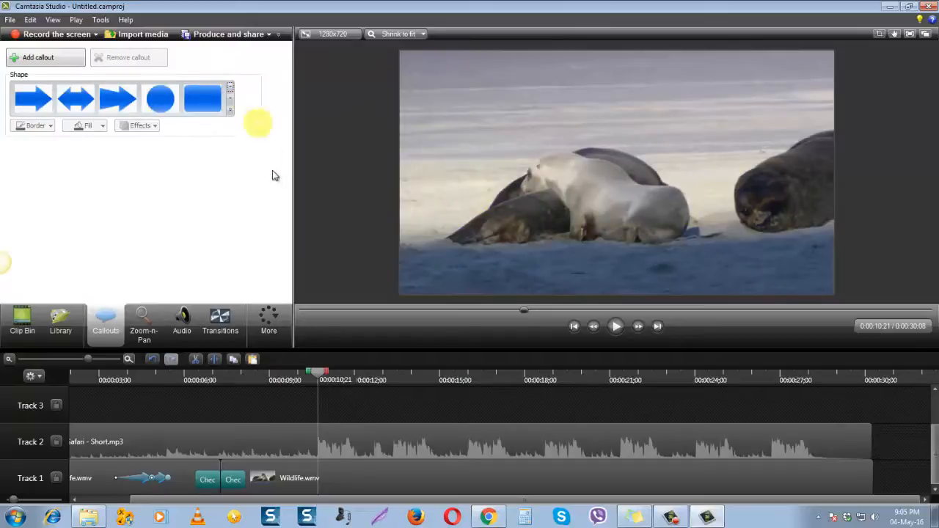
left_click(231, 110)
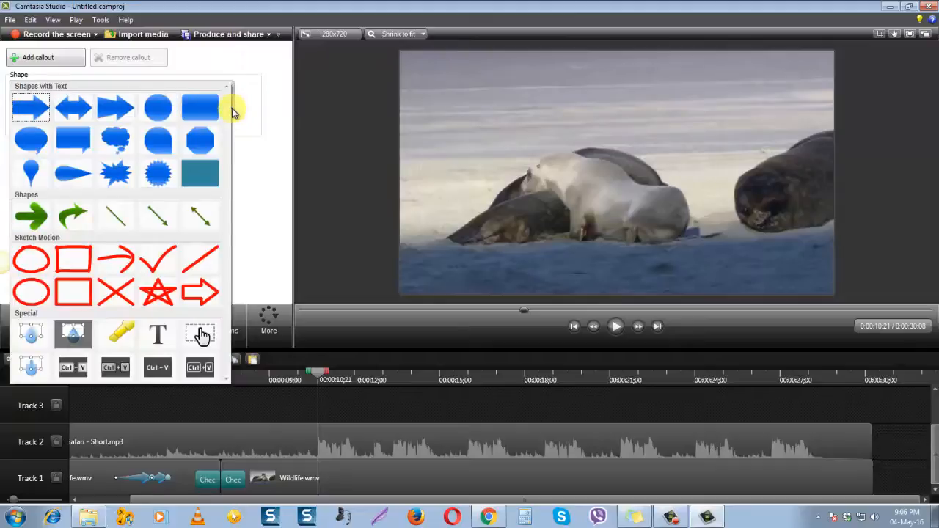
left_click(232, 111)
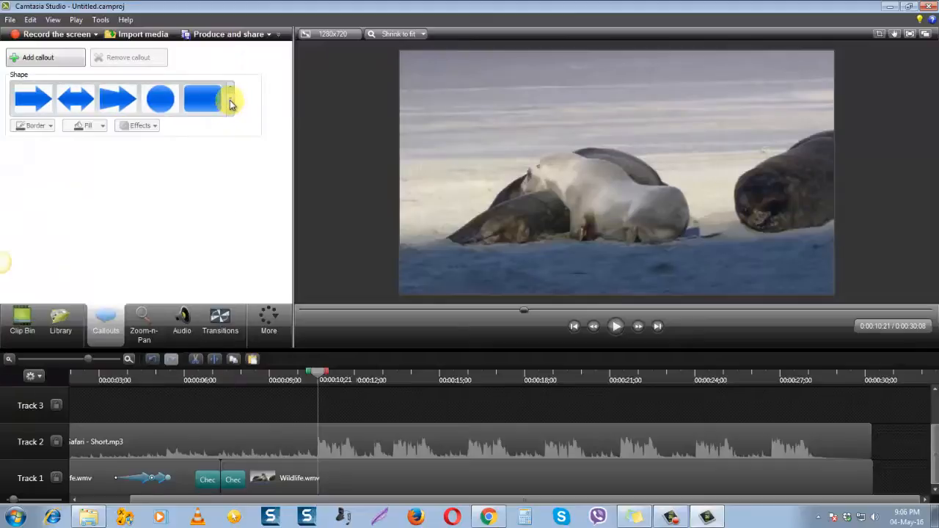
Add a blue Filled Rounded Rectangle callout at 0:00:10;21 and stretch it across the full width of the video's lower edge
left_click(230, 100)
left_click(231, 89)
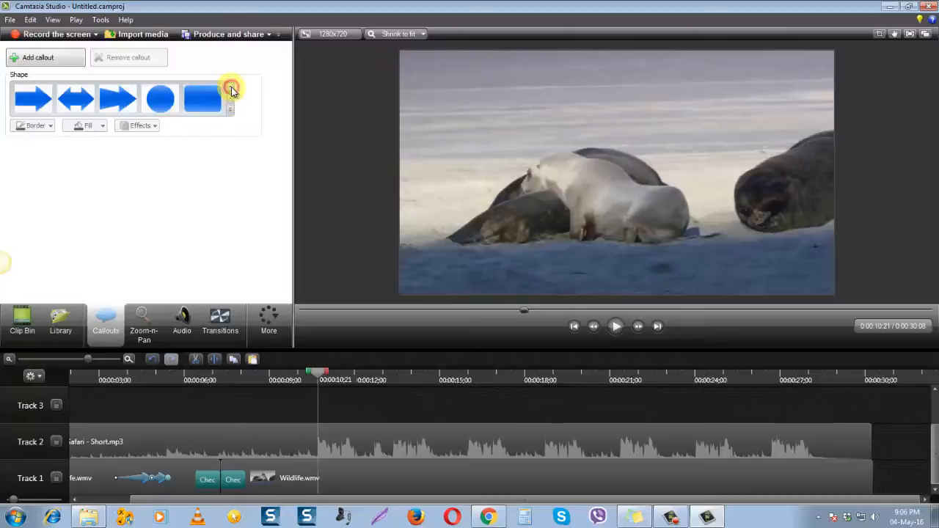
left_click(203, 99)
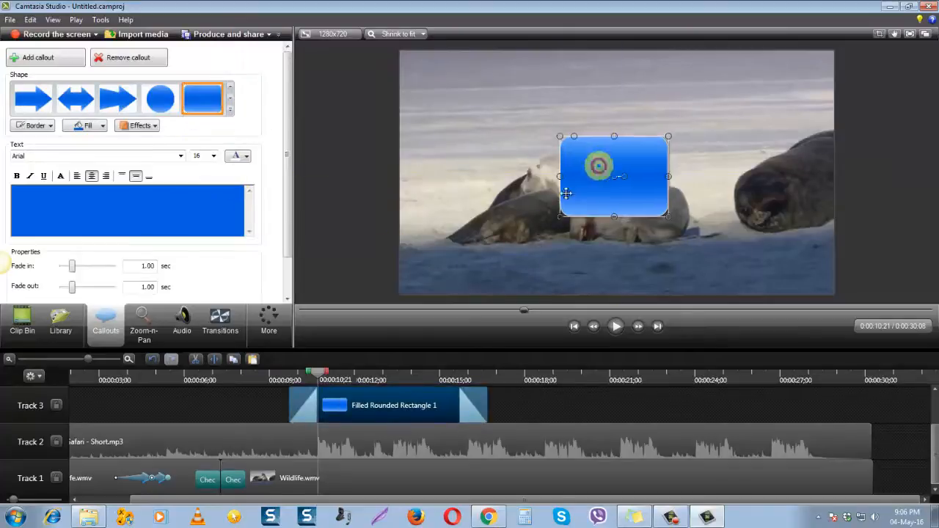
left_click_drag(597, 162, 455, 245)
left_click(453, 263)
left_click_drag(505, 265, 834, 269)
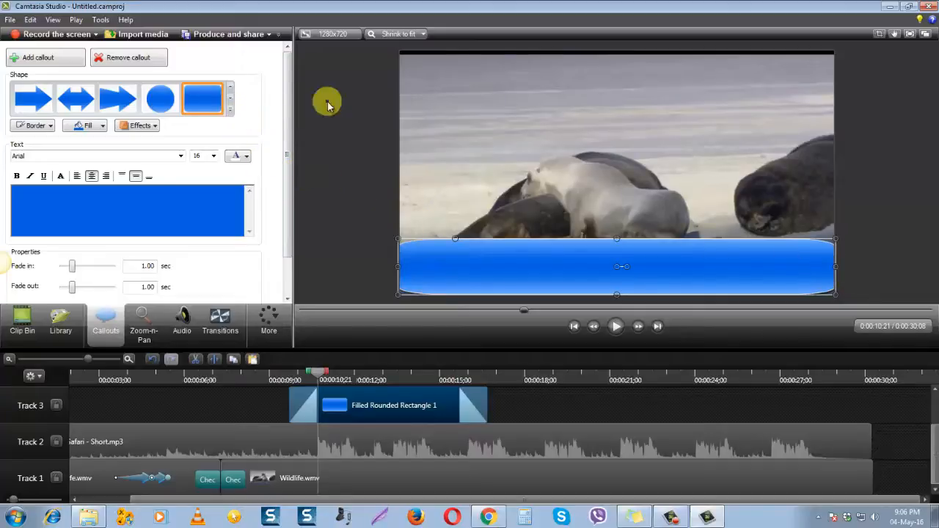
Fill the rounded rectangle callout with light aqua blue and set it to no border
left_click(156, 126)
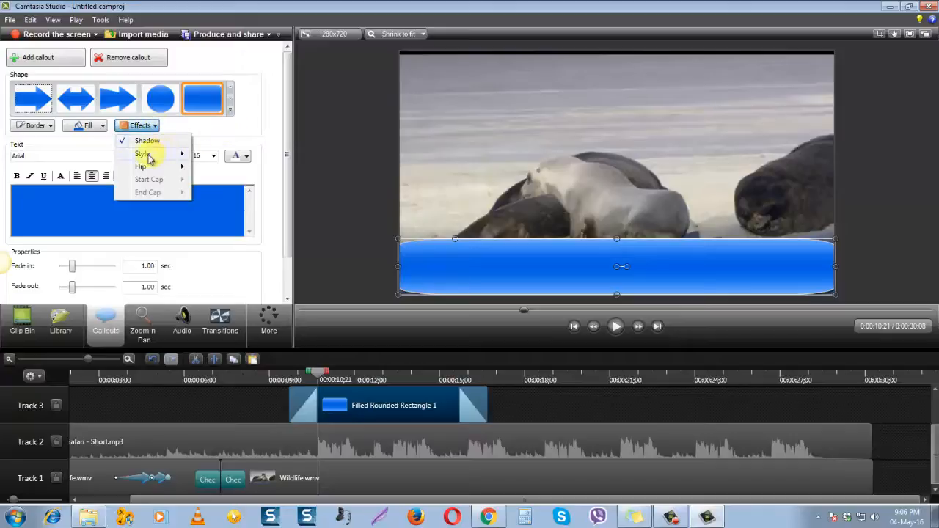
left_click(217, 132)
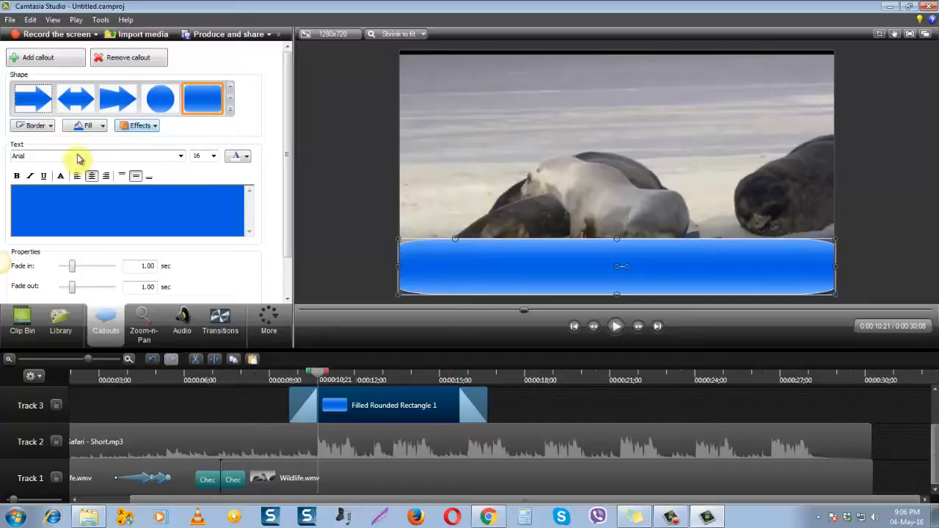
left_click(103, 127)
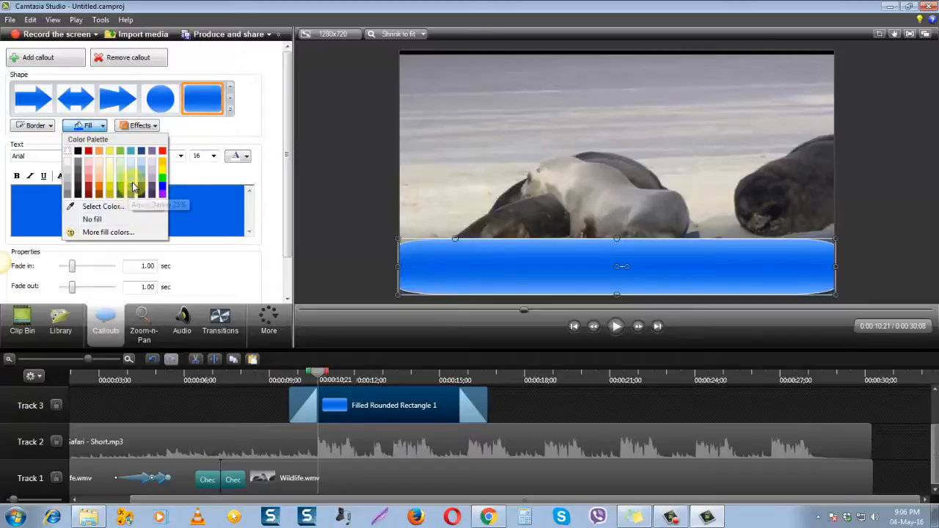
left_click(134, 183)
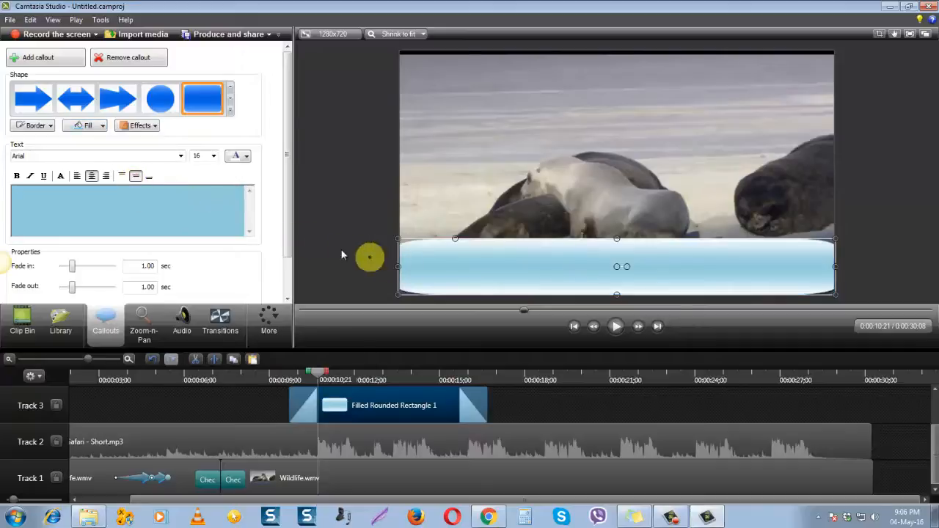
left_click(52, 126)
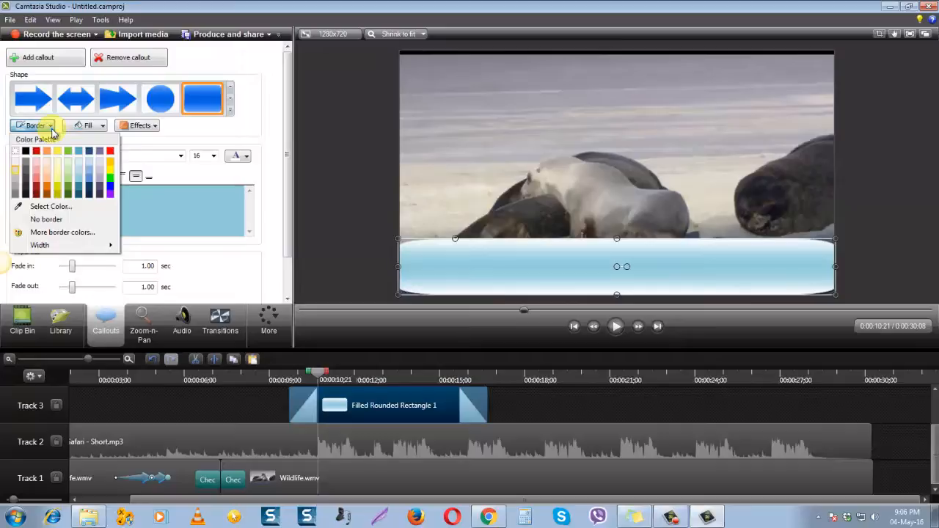
left_click(48, 220)
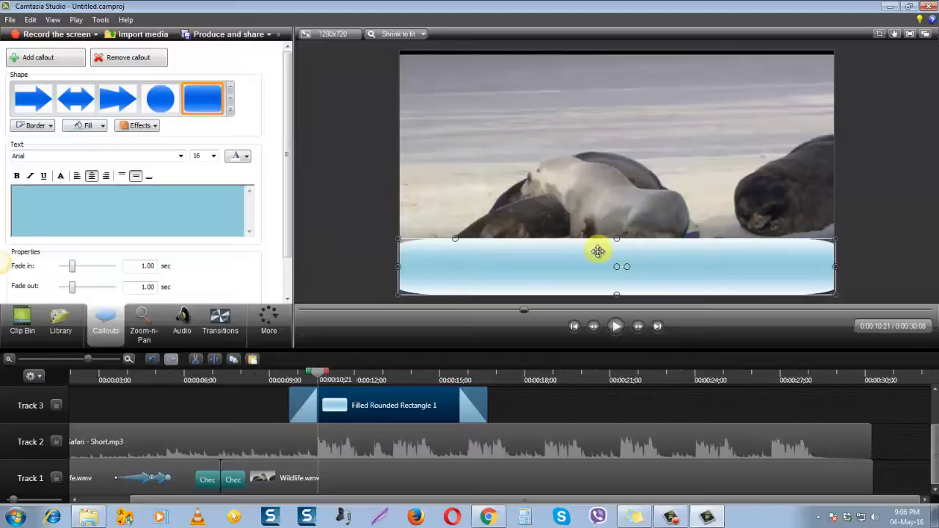
Compare the effect styles on the rounded rectangle callout and apply the flat, solid-colour style
left_click(144, 129)
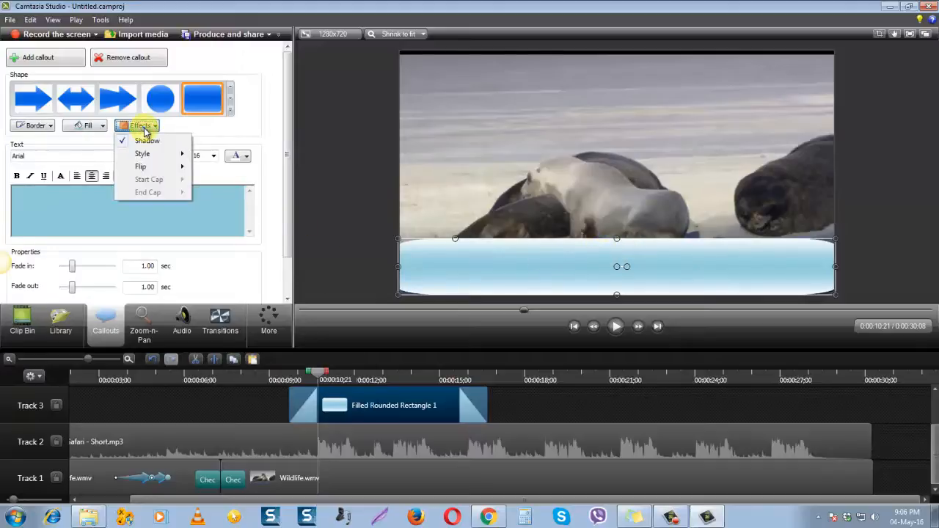
mouse_move(149, 154)
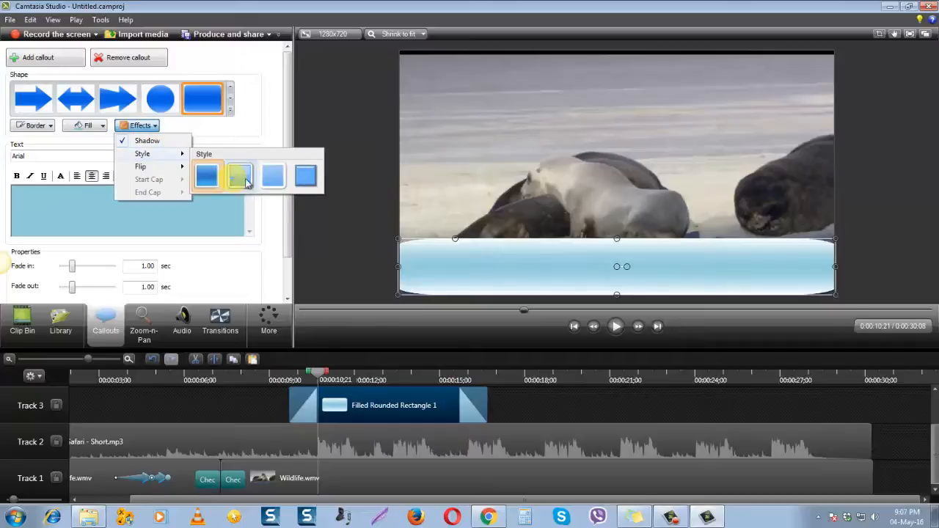
left_click(270, 180)
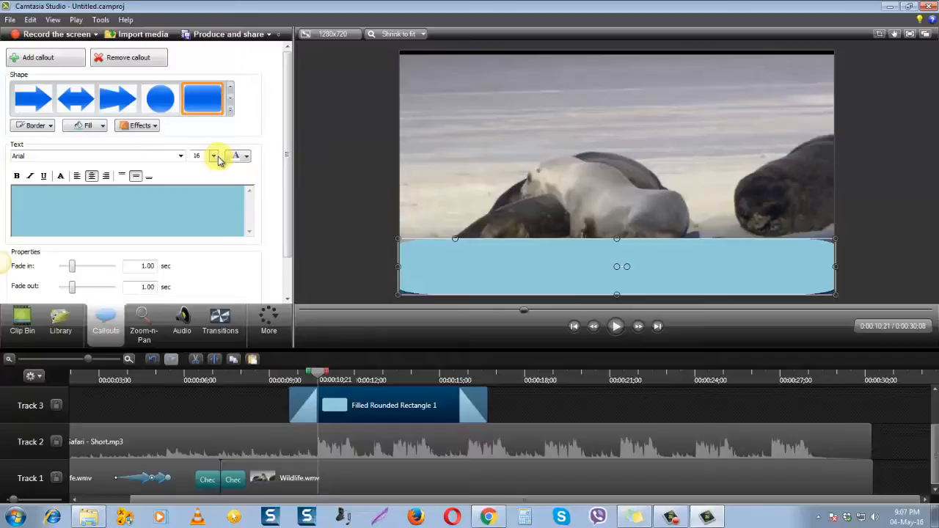
left_click(147, 125)
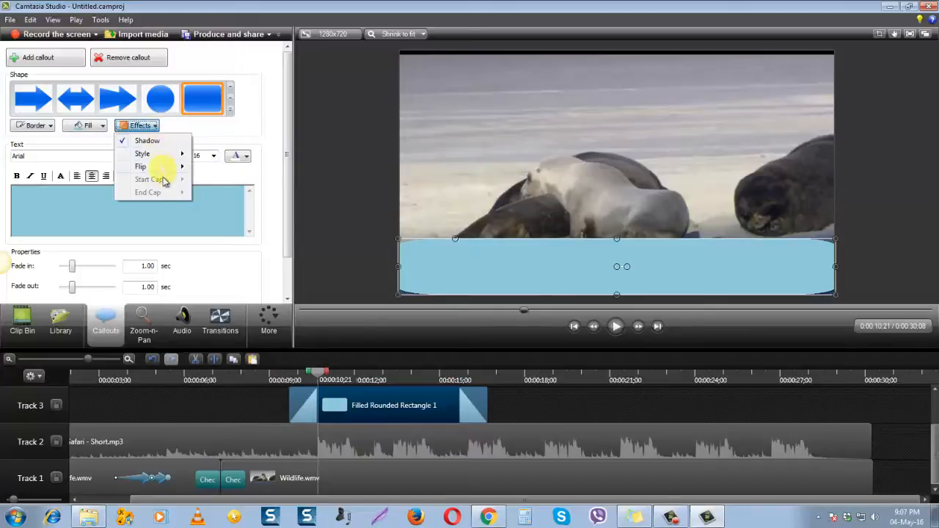
mouse_move(156, 154)
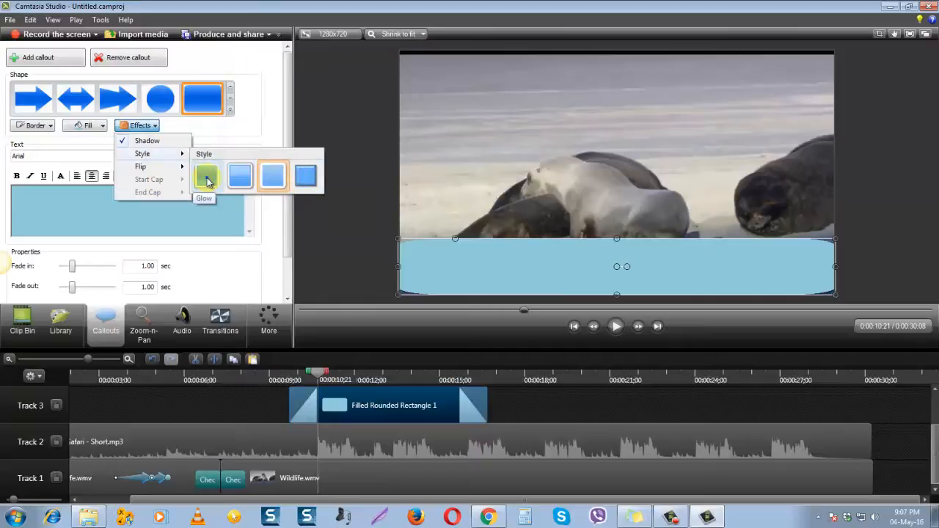
left_click(238, 181)
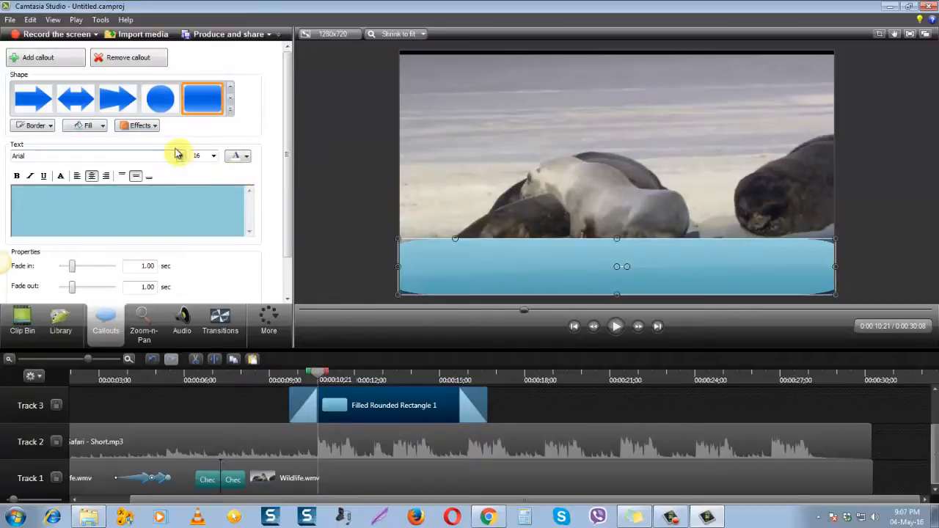
left_click(156, 128)
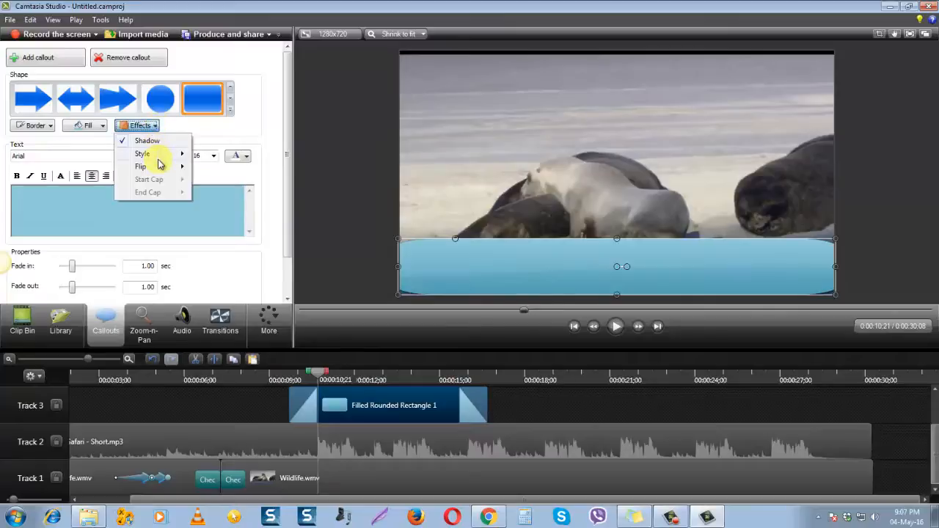
mouse_move(156, 156)
left_click(270, 178)
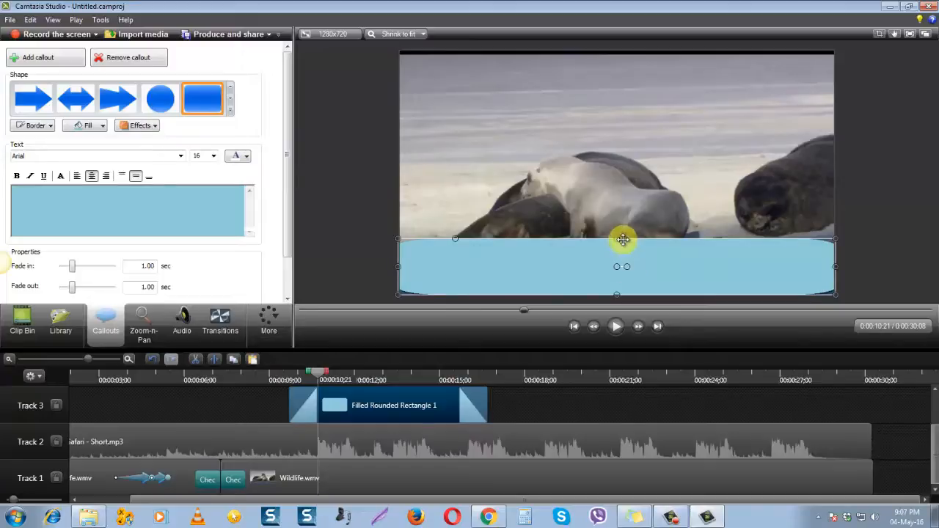
Reduce the callout's height to a narrow strip along the video's lower edge and look at the fill colours
left_click_drag(617, 240, 618, 261)
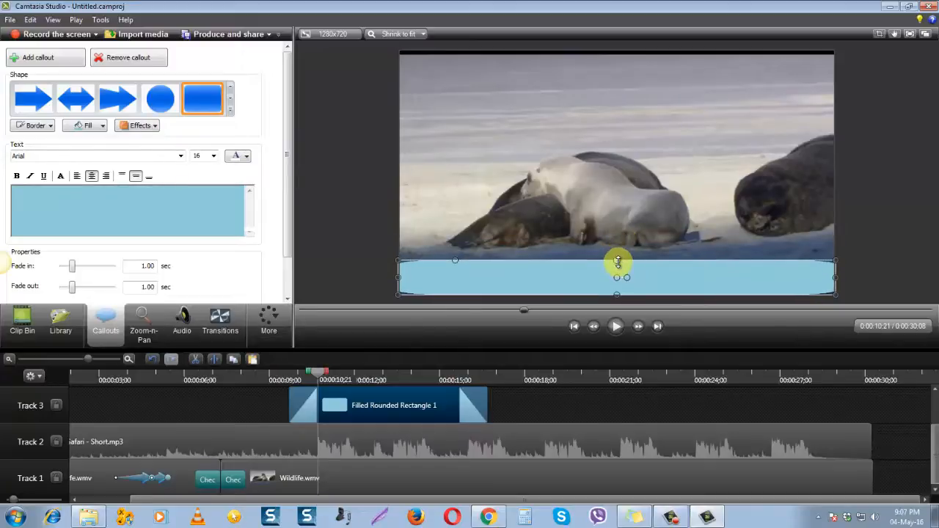
left_click(102, 126)
left_click(102, 127)
left_click(102, 128)
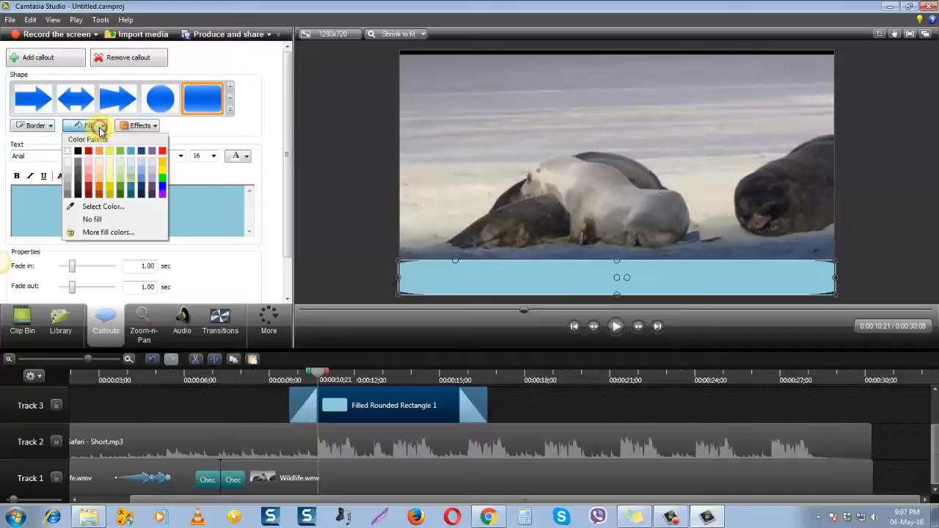
left_click(271, 147)
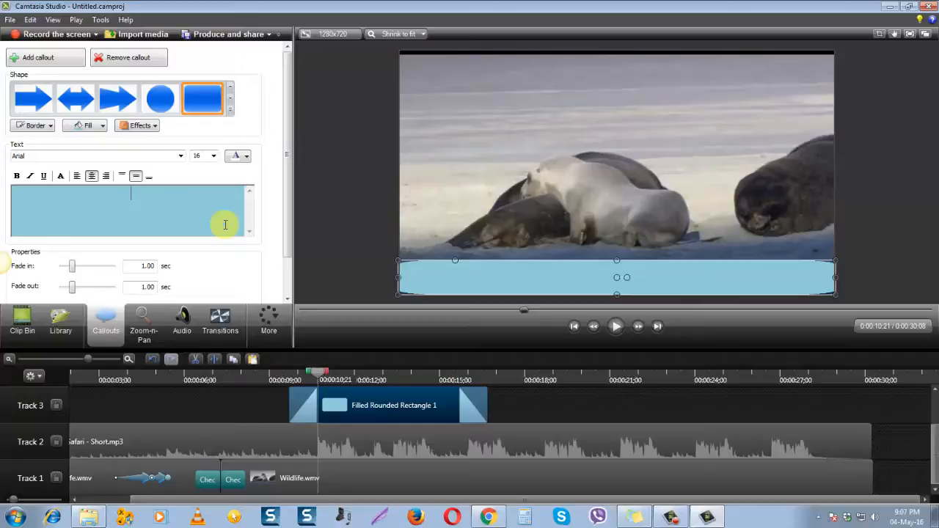
Enter the text "For demo viewing only" in the light blue callout
key("shift")
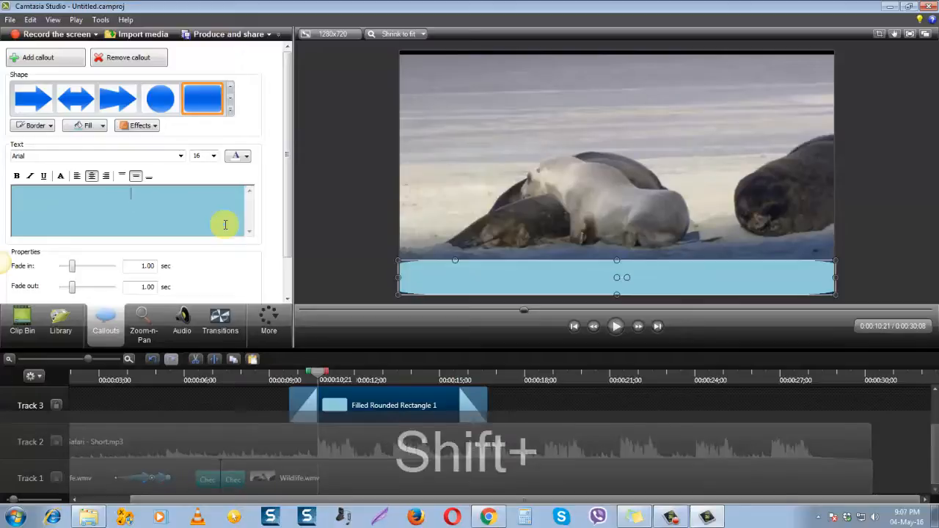
type("F")
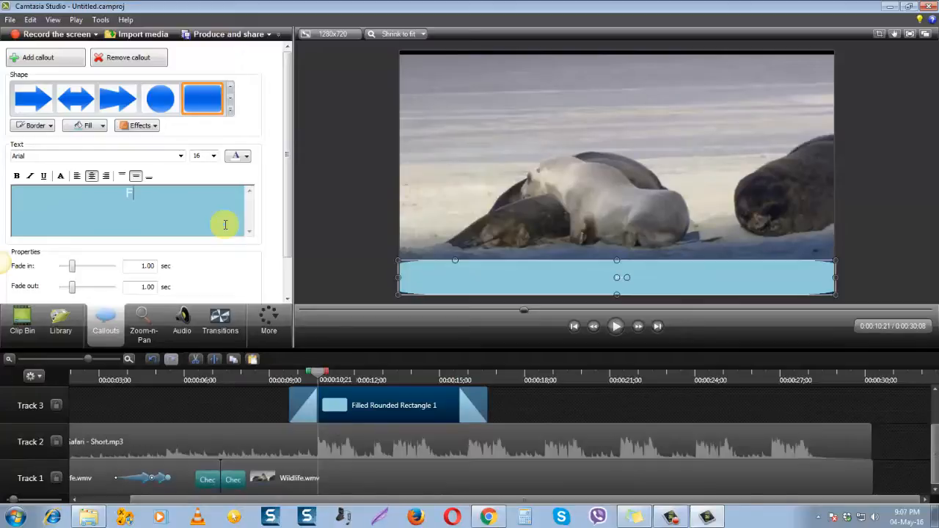
type("or demo pu")
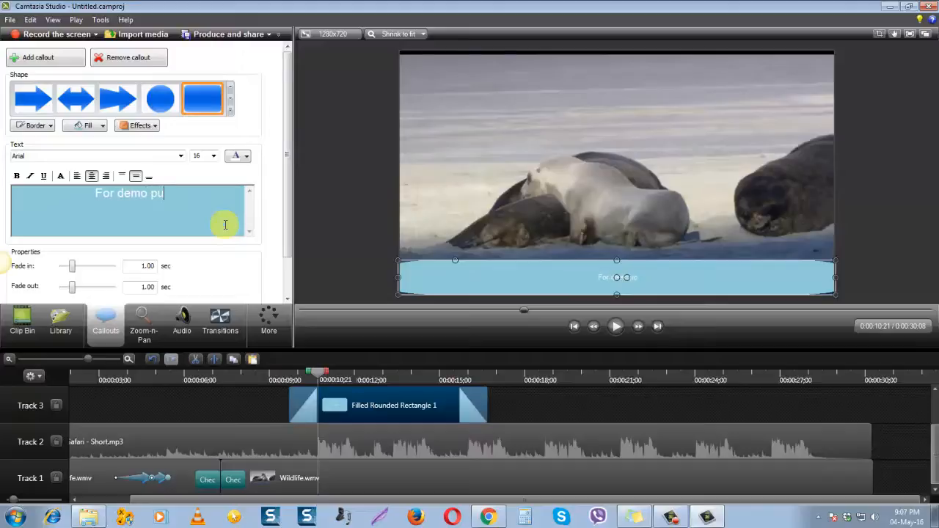
type("dposes")
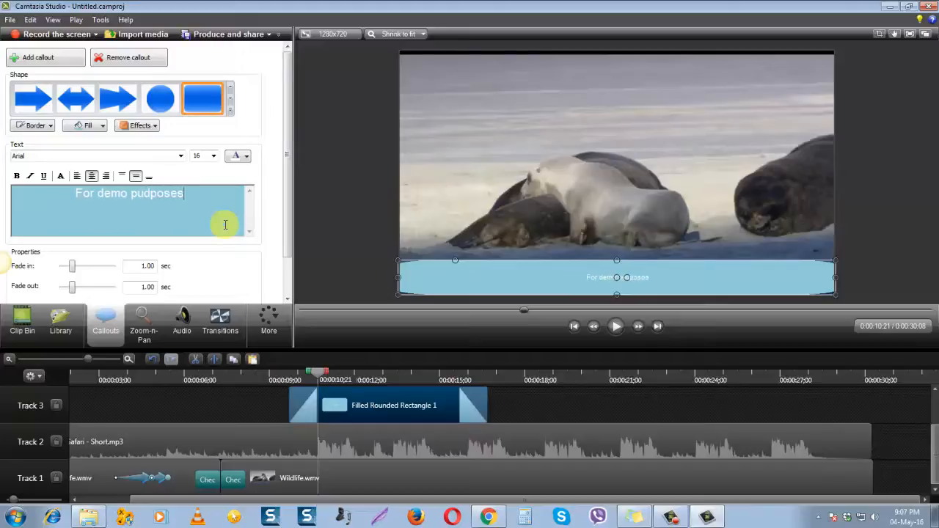
key("BackSpace")
key("BackSpace")
key("BackSpace")
key("BackSpace")
key("BackSpace")
key("BackSpace")
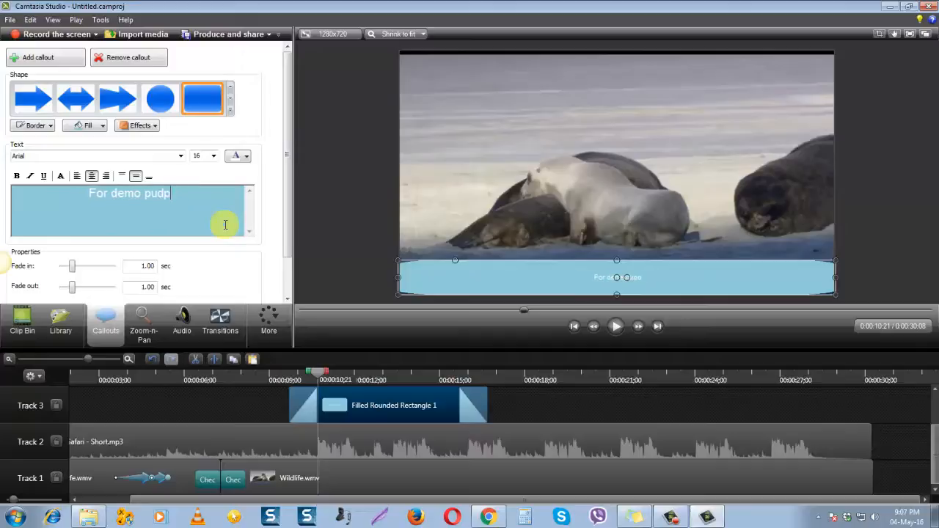
type("rpo")
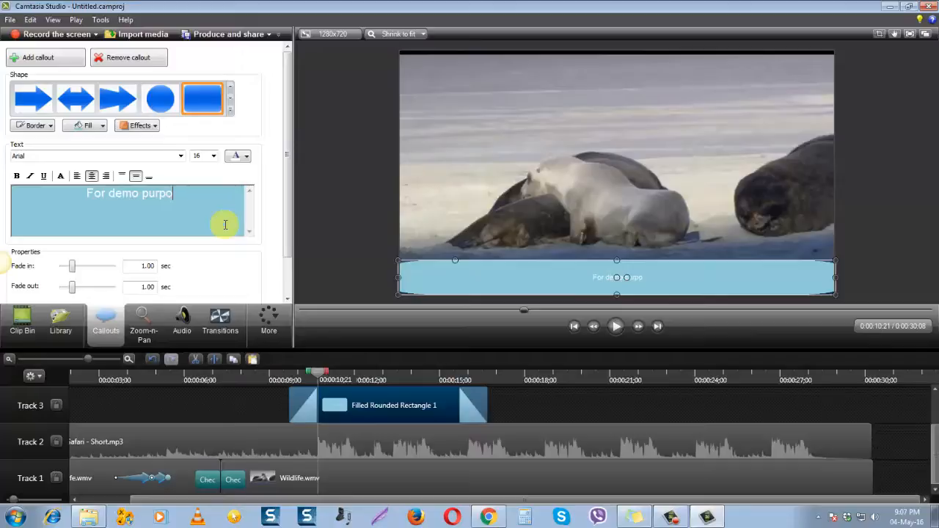
type("se")
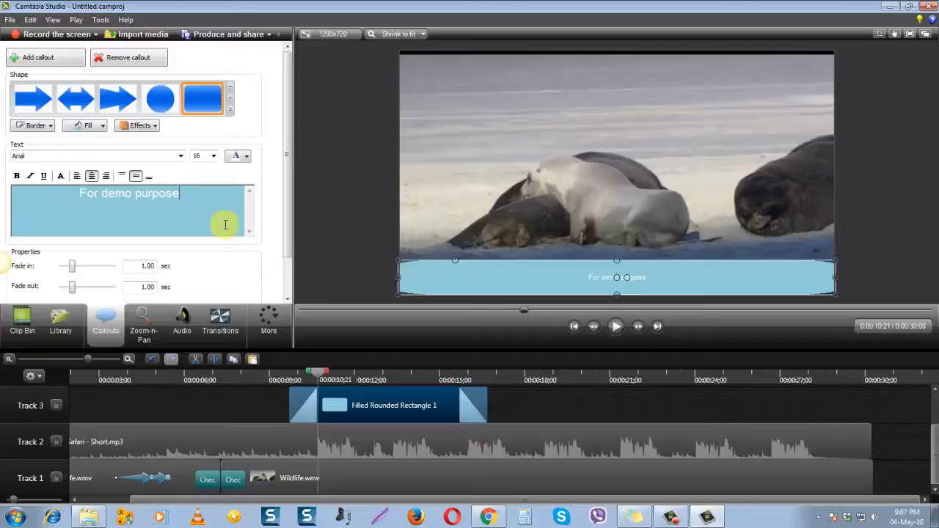
key("BackSpace")
key("BackSpace")
key("BackSpace")
key("BackSpace")
key("BackSpace")
key("BackSpace")
key("BackSpace")
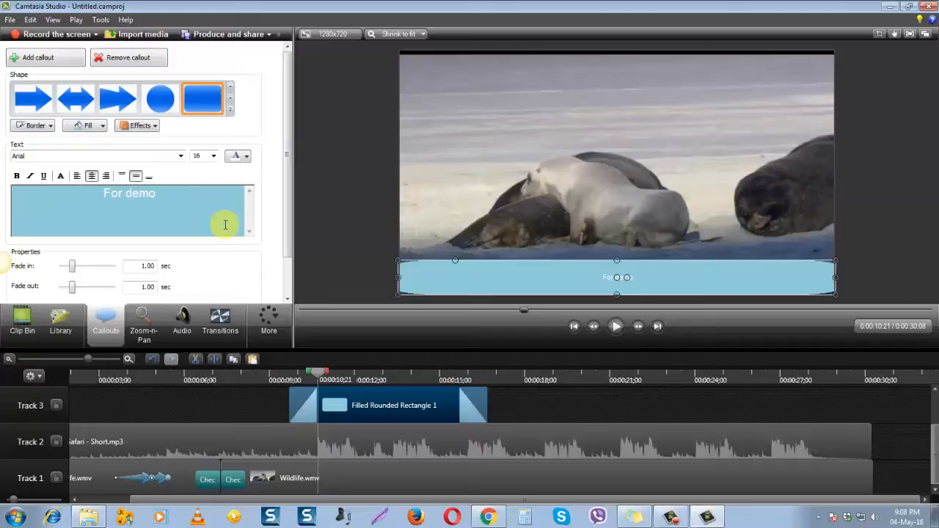
type("viewing")
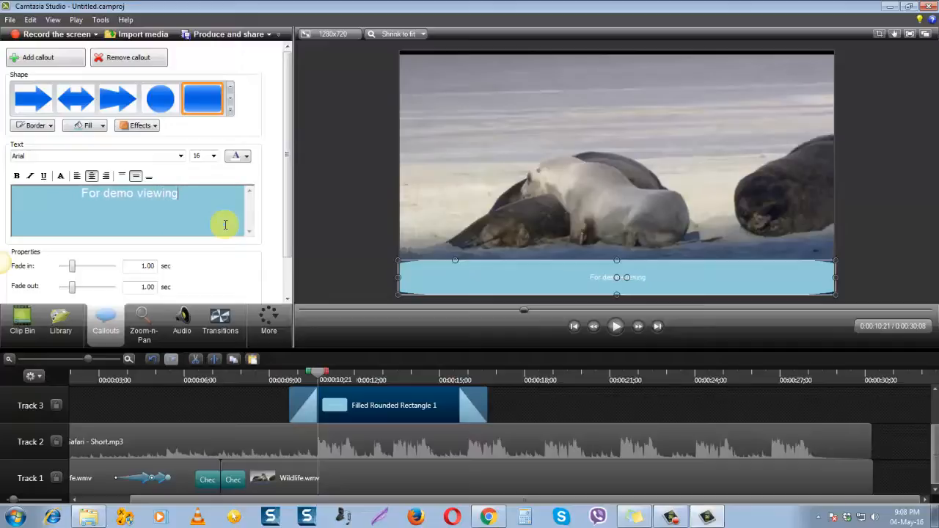
type(" only")
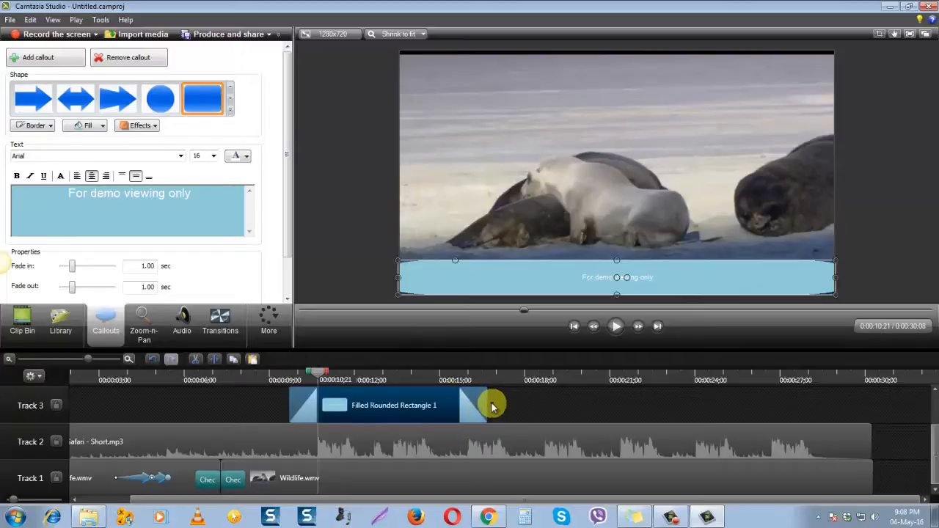
Extend the callout on Track 3 to about 0:00:18;00 and colour its text red
left_click_drag(486, 401, 530, 401)
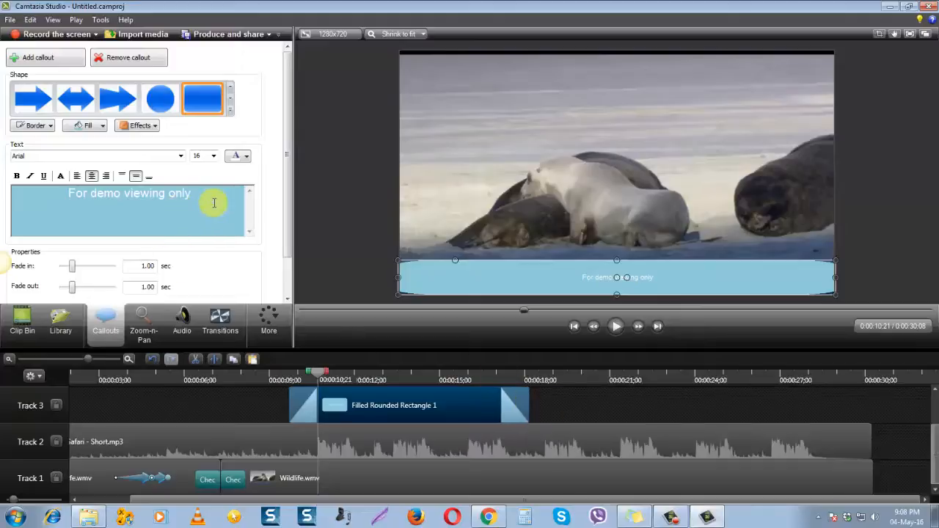
left_click_drag(204, 196, 58, 201)
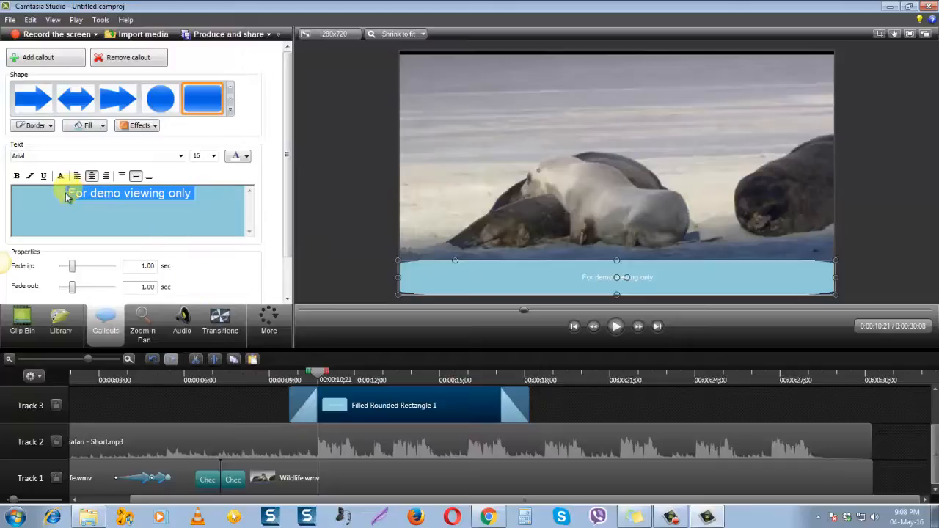
left_click(245, 156)
left_click(326, 183)
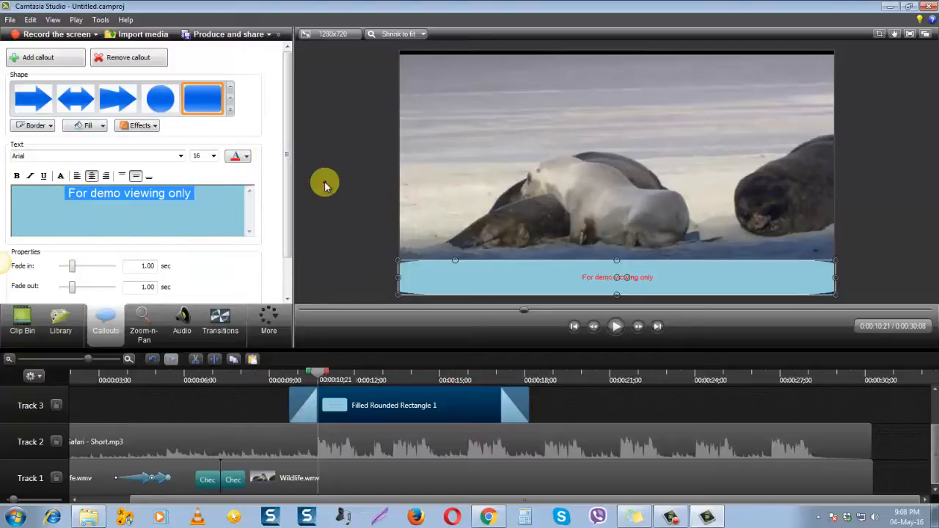
Set the callout text size to 24 and align the text to the bottom of the shape
left_click(213, 156)
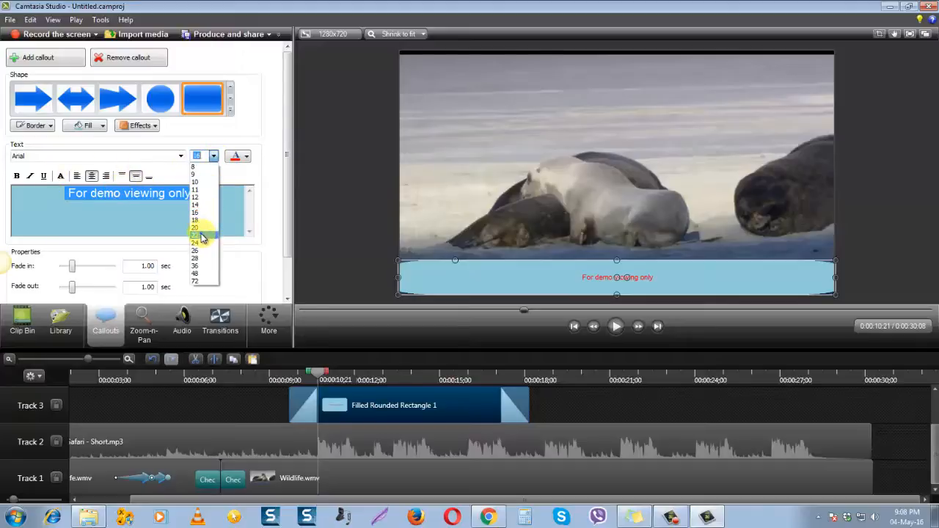
left_click(196, 220)
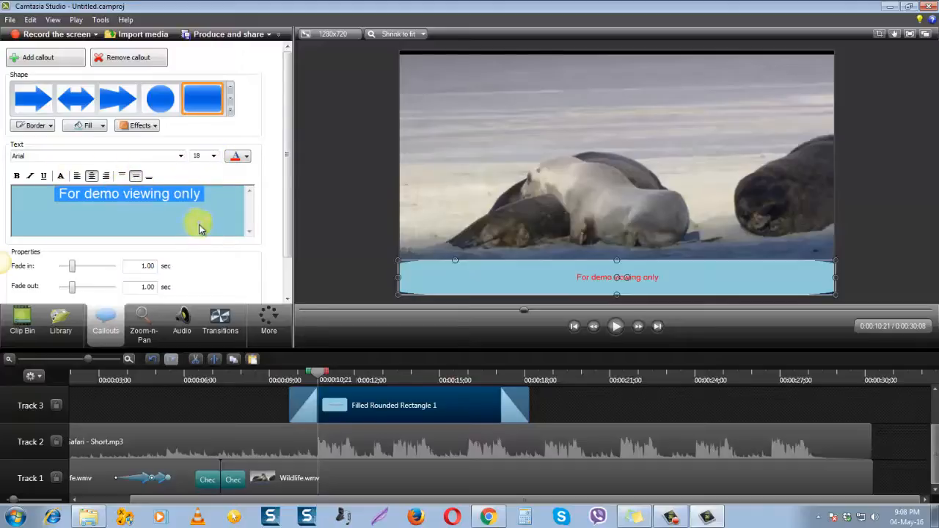
left_click(215, 158)
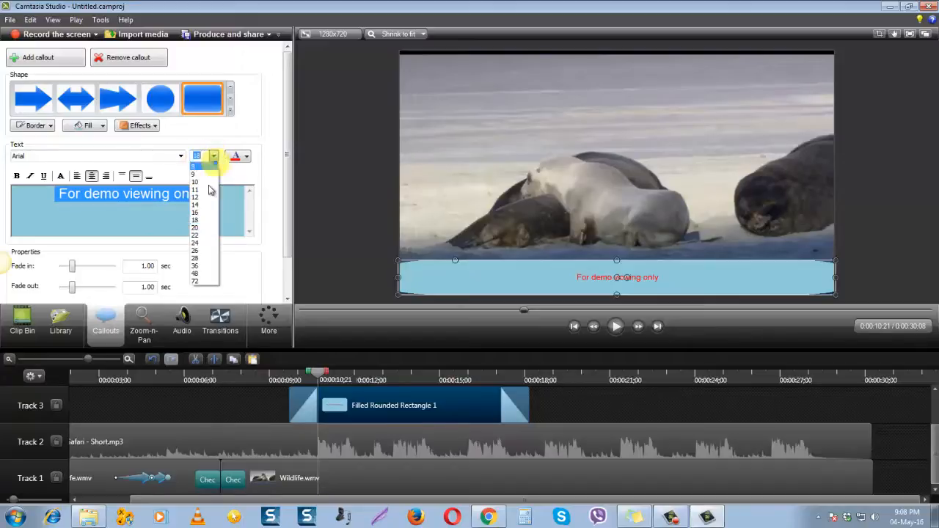
left_click(199, 246)
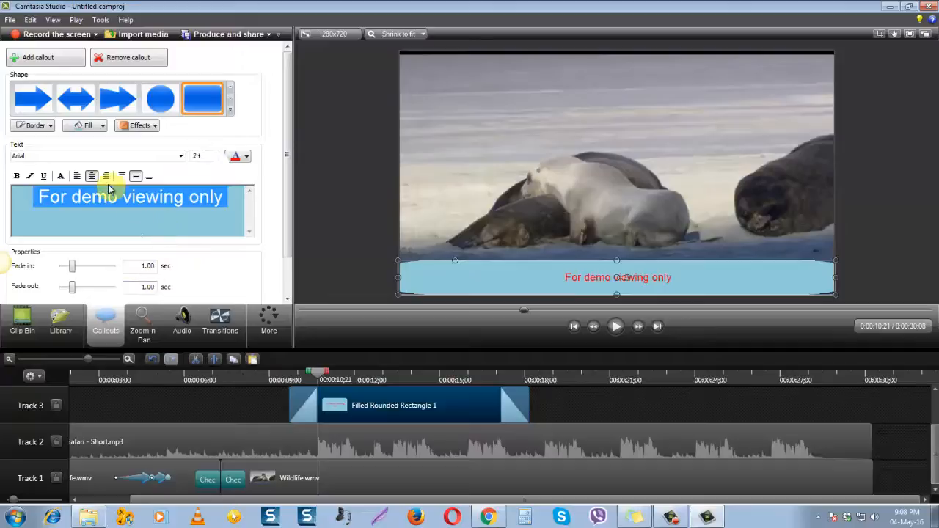
left_click(150, 179)
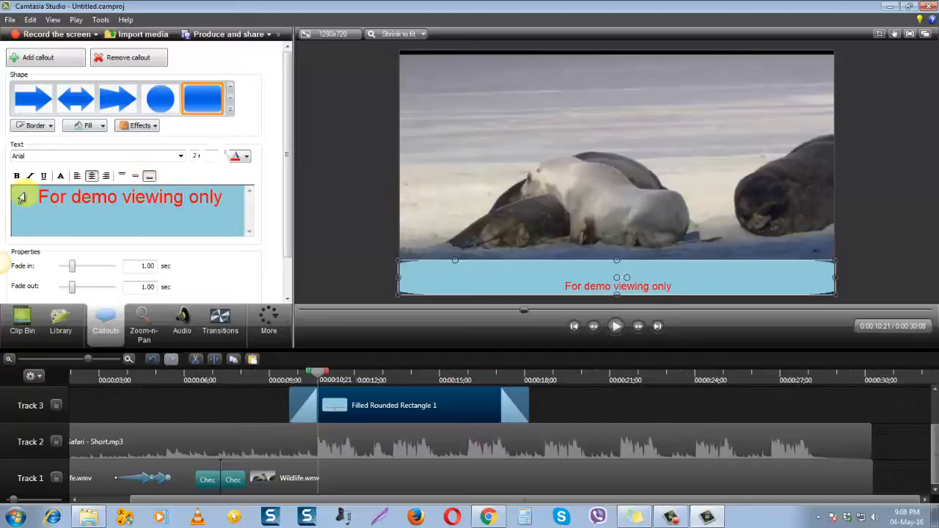
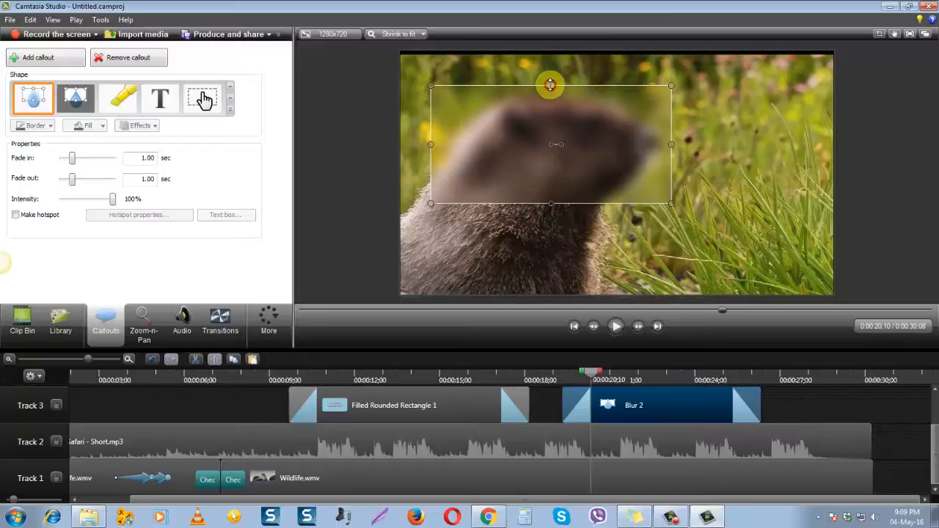
Enlarge the blur callout upward and downward over the marmot's head and neck and shift it slightly to the right
left_click_drag(550, 85, 551, 76)
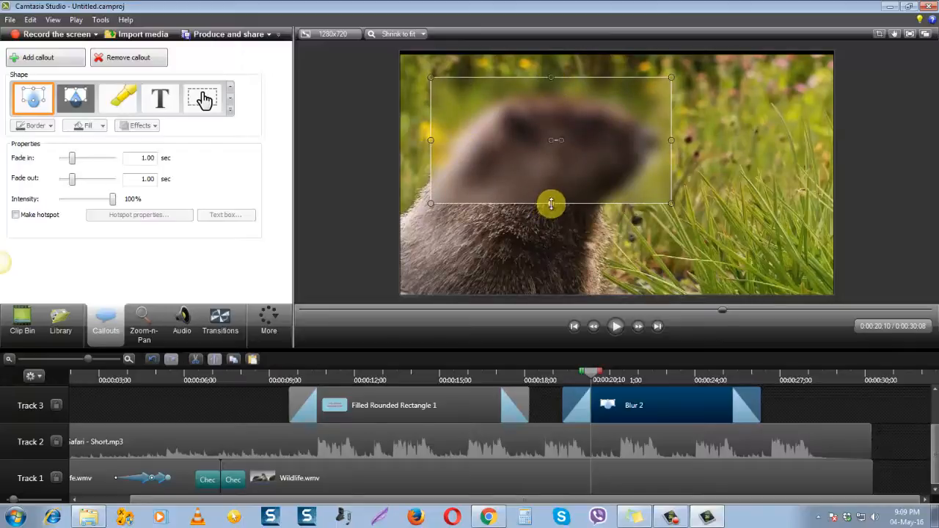
left_click_drag(551, 203, 550, 236)
left_click(772, 196)
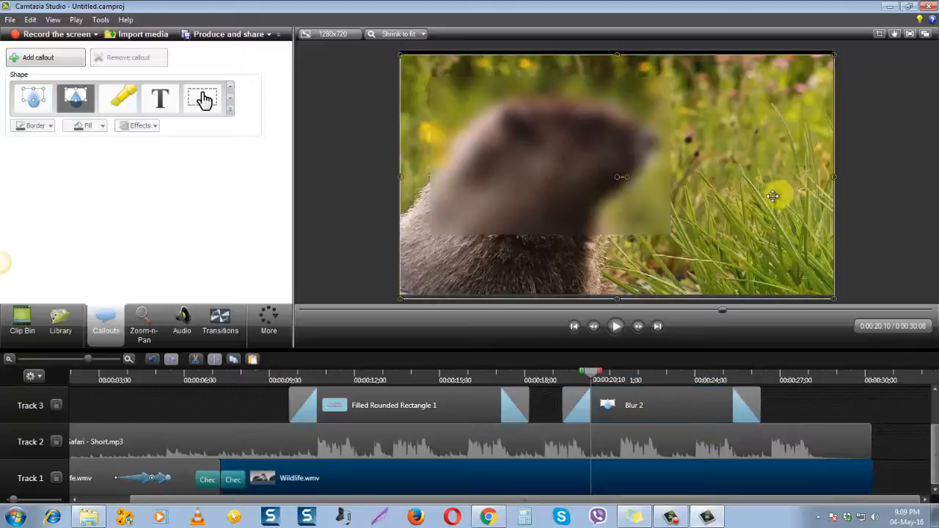
left_click(555, 160)
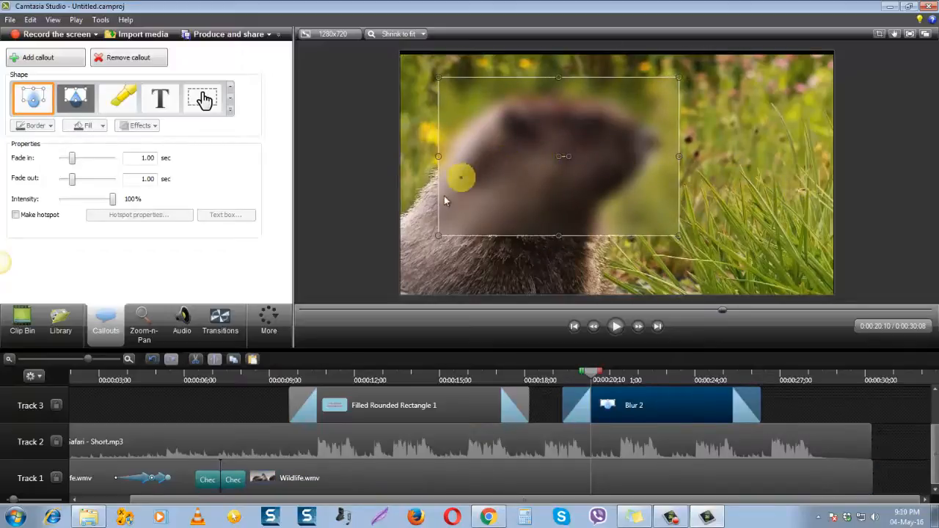
left_click(755, 181)
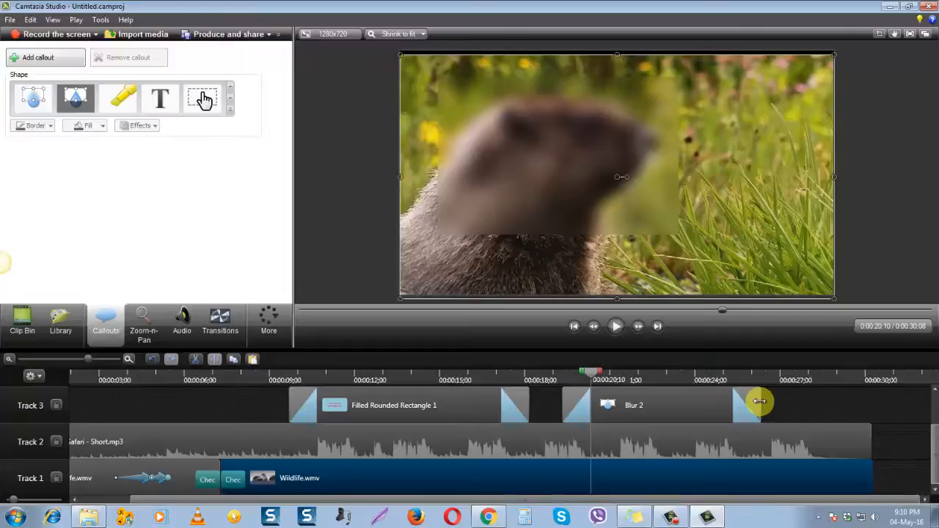
Shorten the Blur 2 callout on Track 3 to end at about 0:00:23;13 and preview it
left_click(759, 401)
left_click_drag(759, 399, 676, 400)
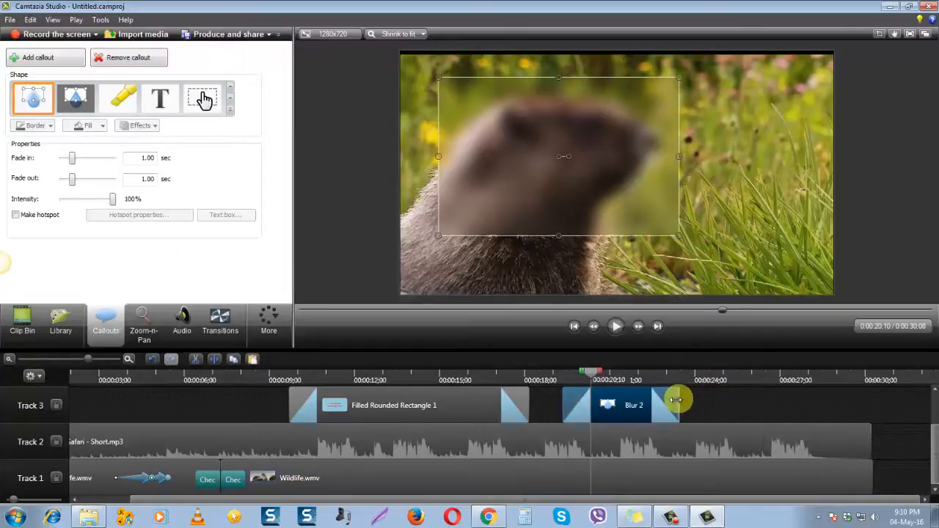
left_click(617, 330)
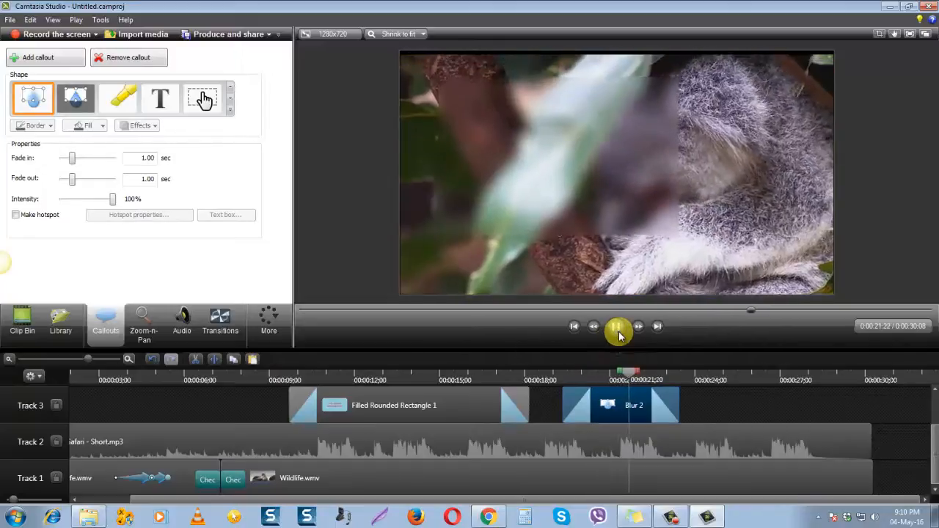
left_click(617, 330)
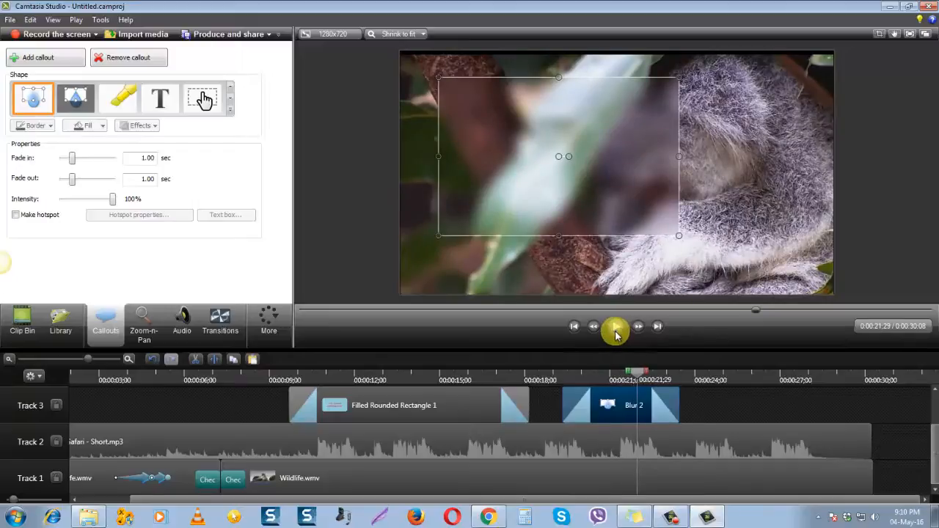
Move the Blur 2 callout on Track 3 earlier so it starts directly after Filled Rounded Rectangle 1, at about 0:00:18;05
left_click_drag(642, 374, 525, 365)
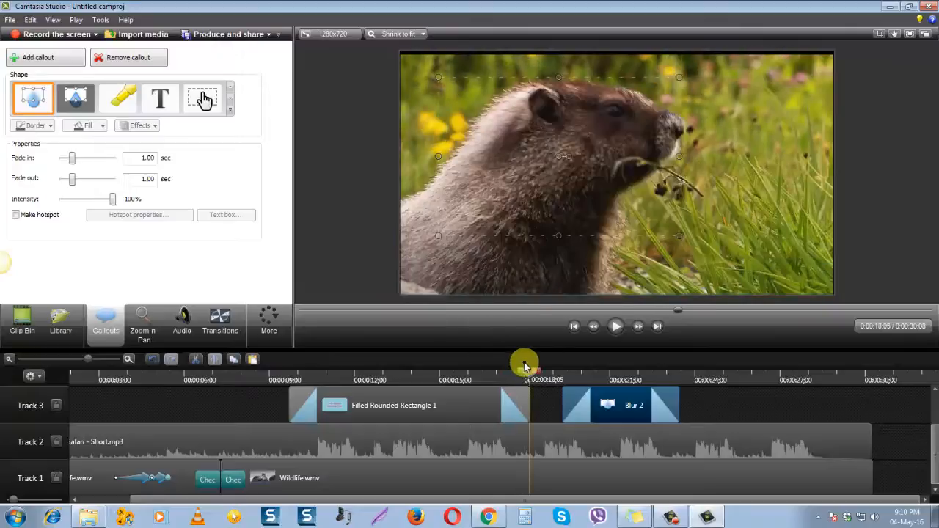
left_click(596, 332)
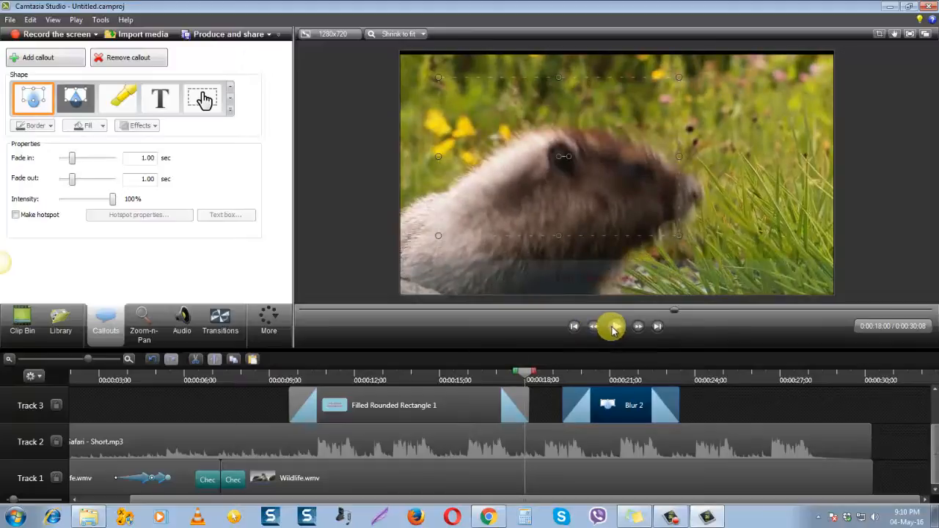
right_click(642, 331)
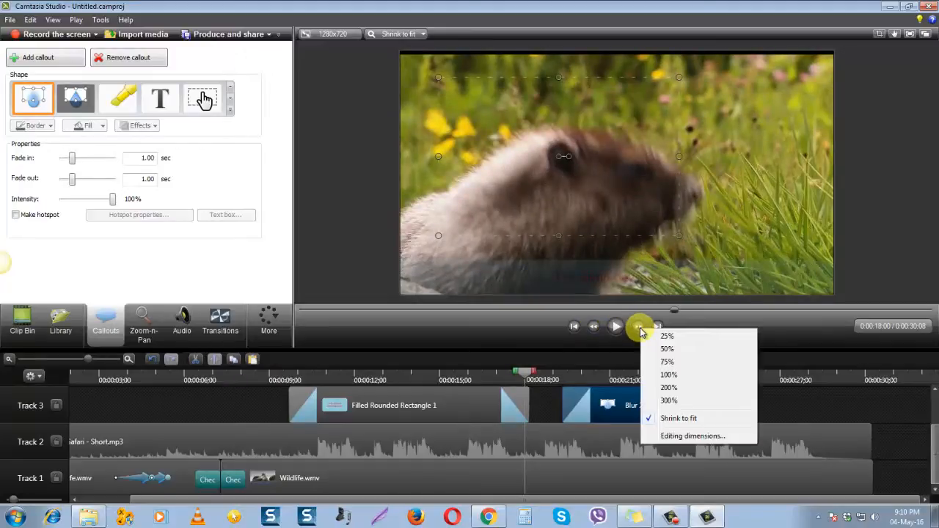
left_click(640, 329)
left_click(639, 329)
left_click(639, 330)
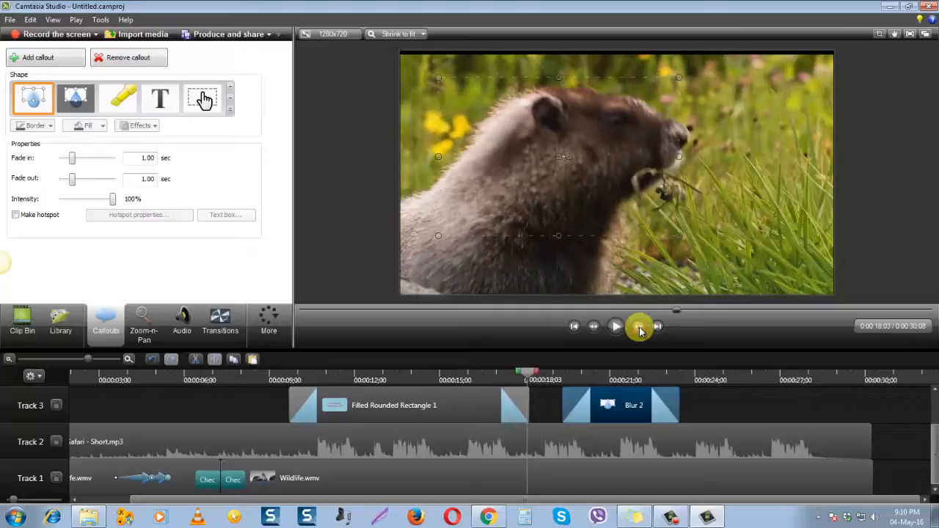
left_click_drag(633, 401, 602, 408)
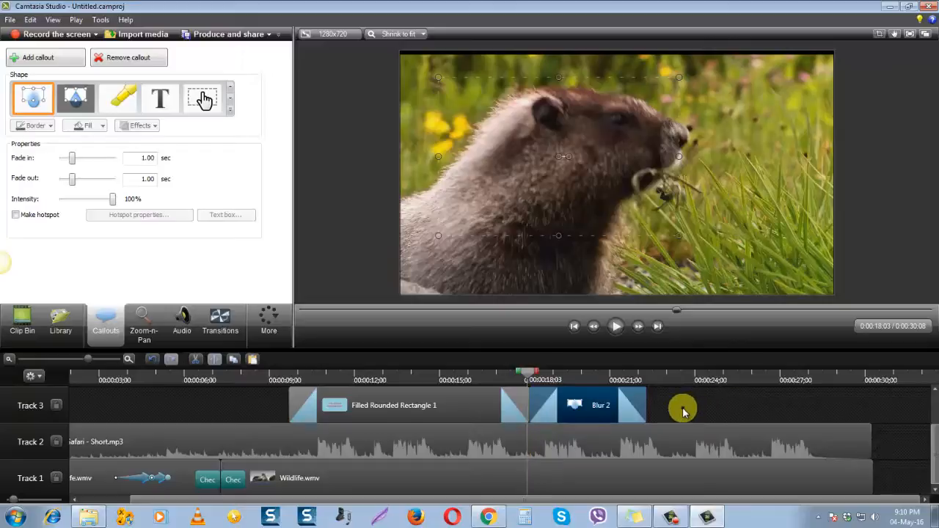
Play the timeline from the start of the Blur 2 callout past its end to check the blur's timing
left_click(616, 327)
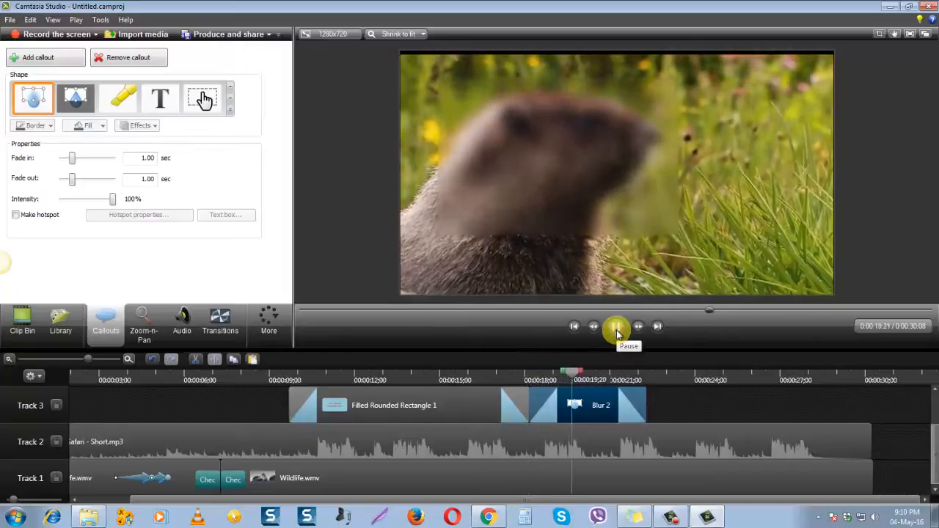
right_click(617, 332)
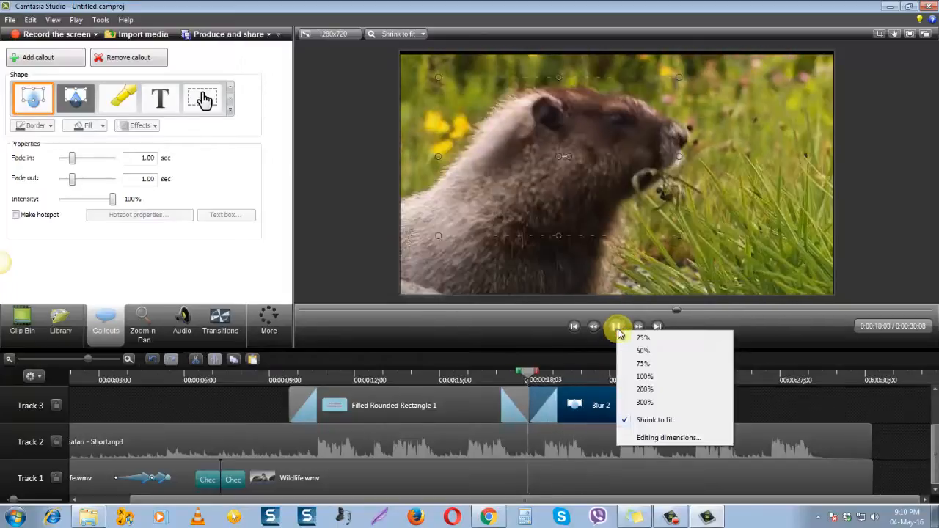
left_click(775, 404)
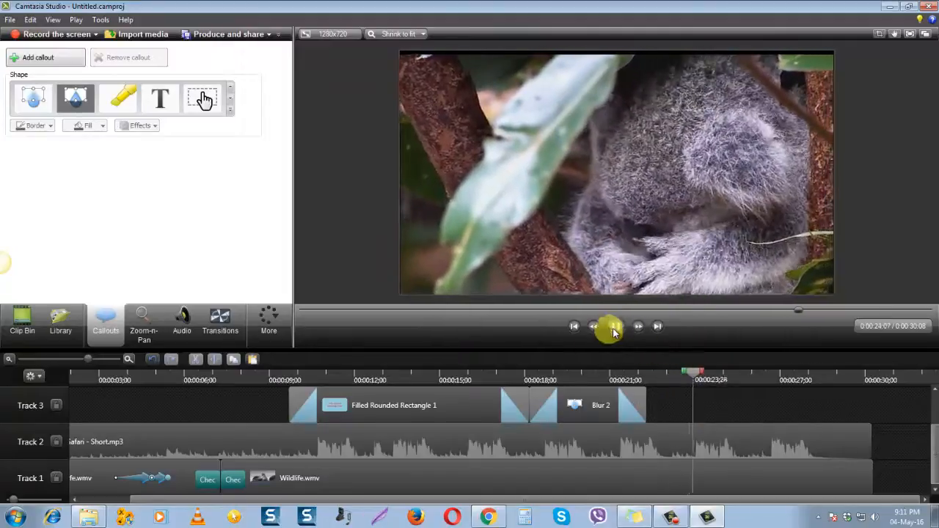
left_click(614, 328)
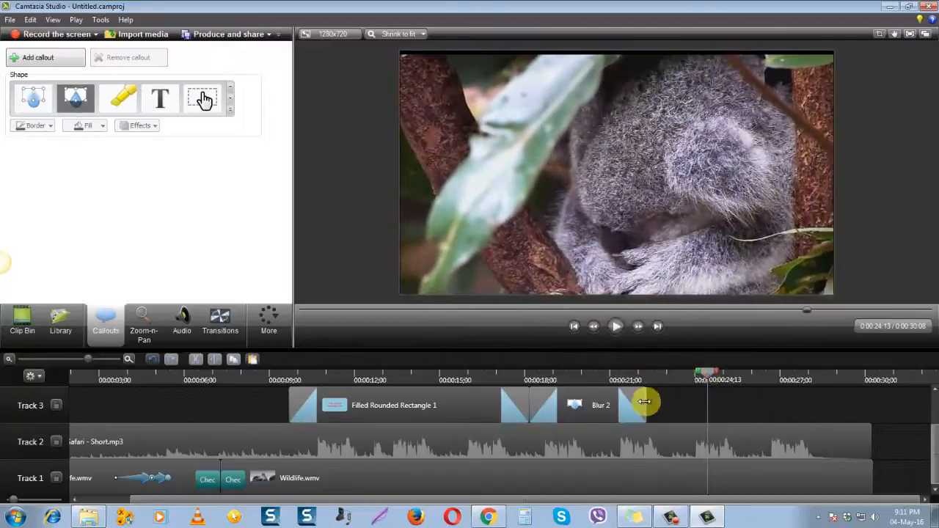
Find where the koala scene runs under the blur and trim the end of Blur 2 to about 0:00:21;18
left_click_drag(694, 379, 574, 378)
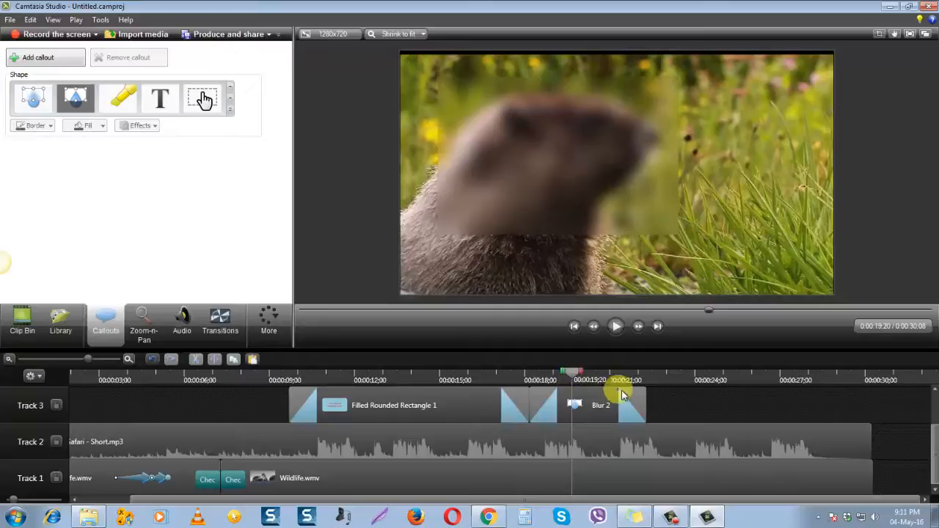
left_click(618, 332)
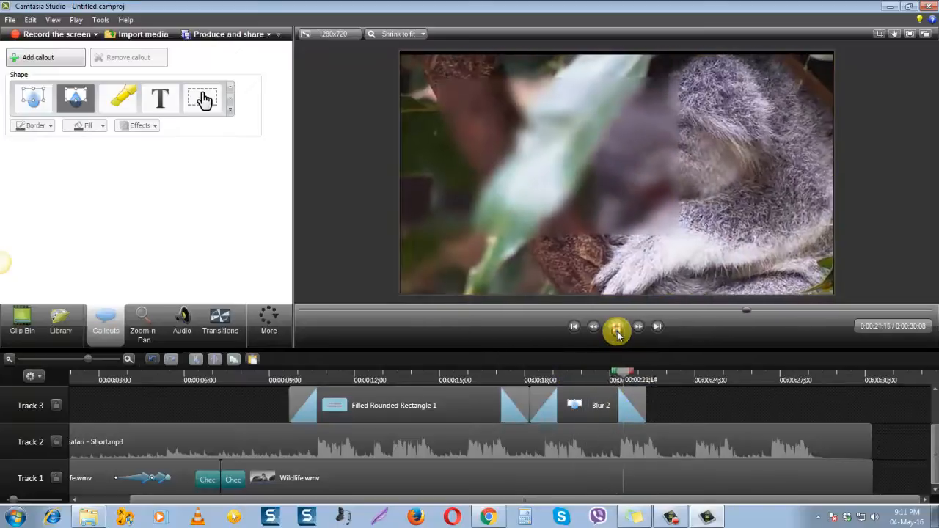
left_click(617, 332)
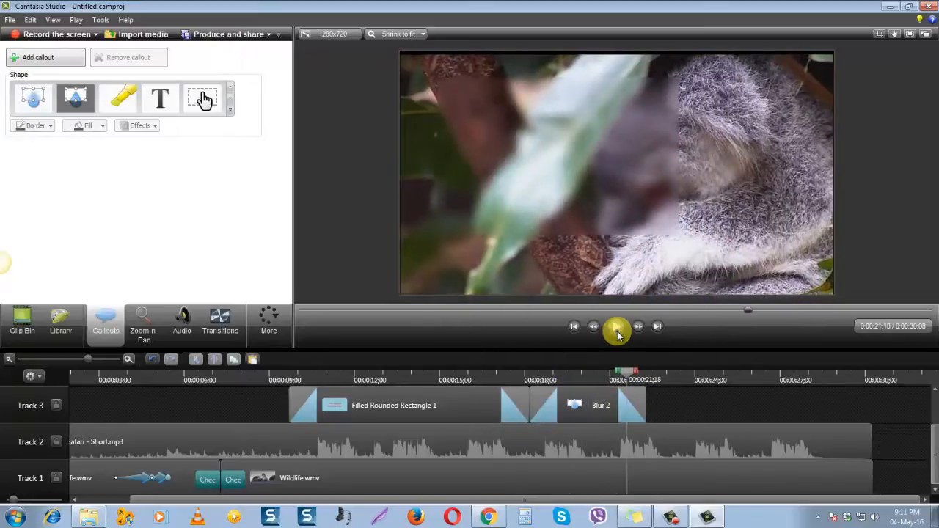
left_click(644, 402)
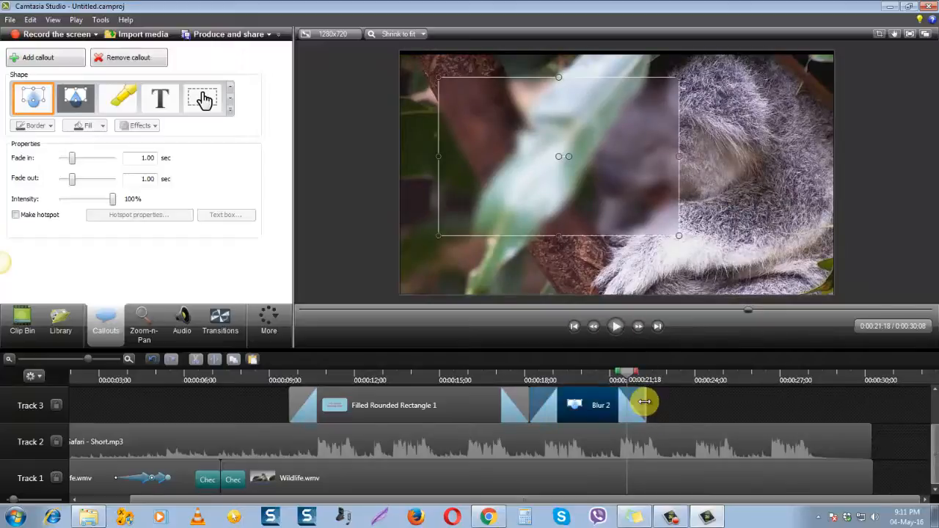
left_click_drag(644, 401, 589, 371)
Play back the trimmed blur from about 0:00:20 to check how it fades out at the koala scene
left_click(618, 328)
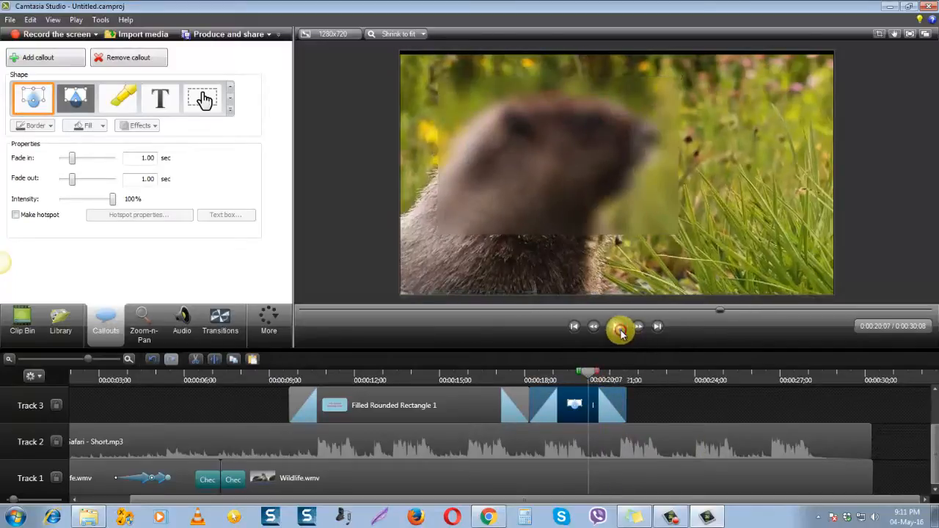
left_click(619, 330)
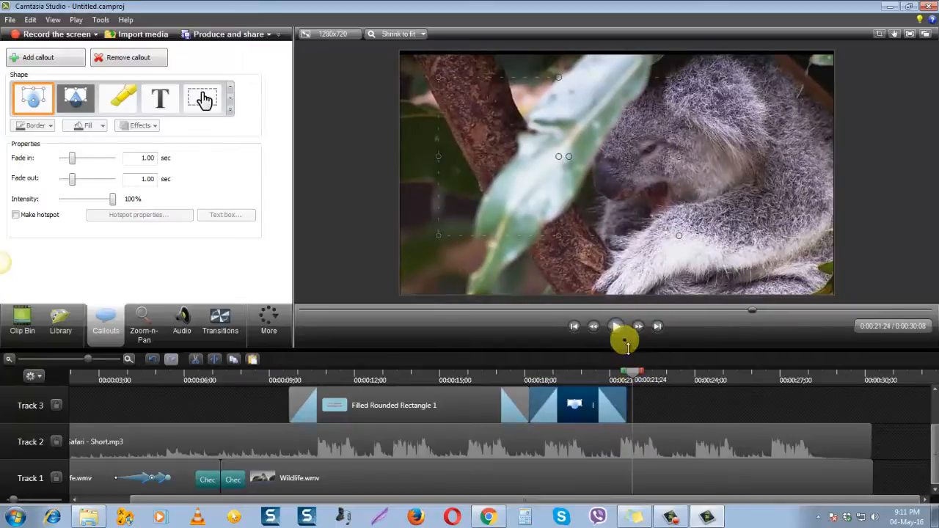
left_click_drag(613, 375, 582, 374)
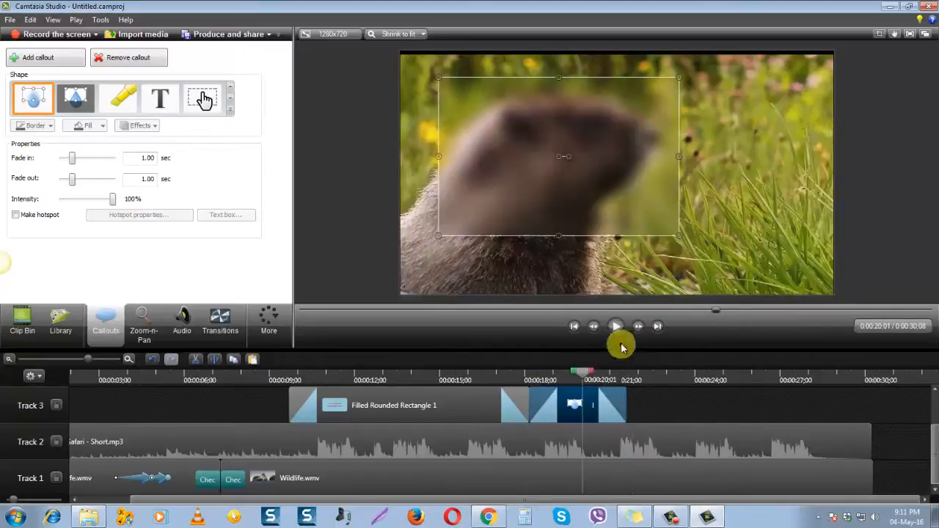
left_click(614, 330)
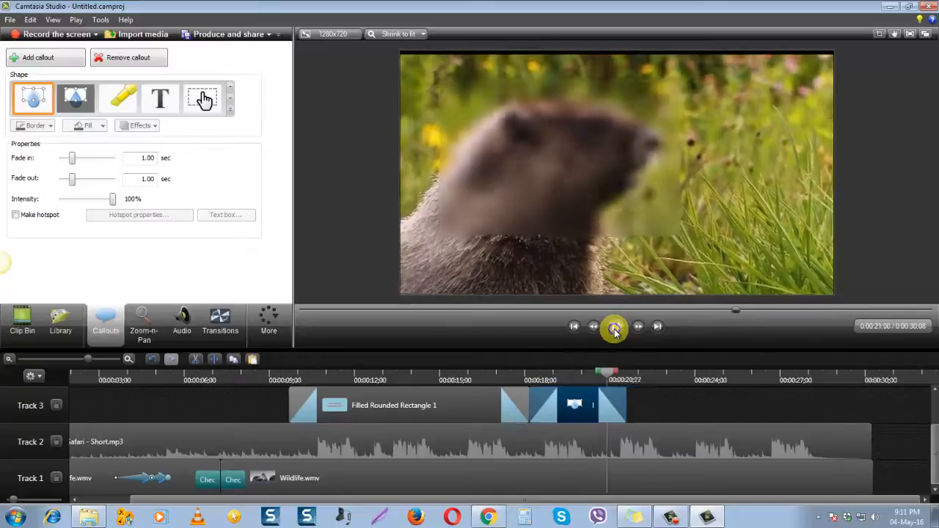
right_click(616, 332)
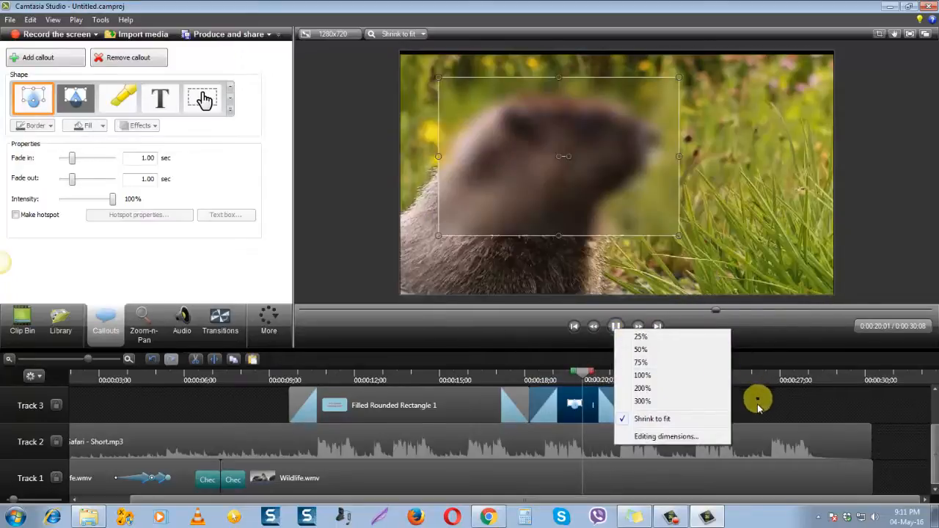
left_click(758, 407)
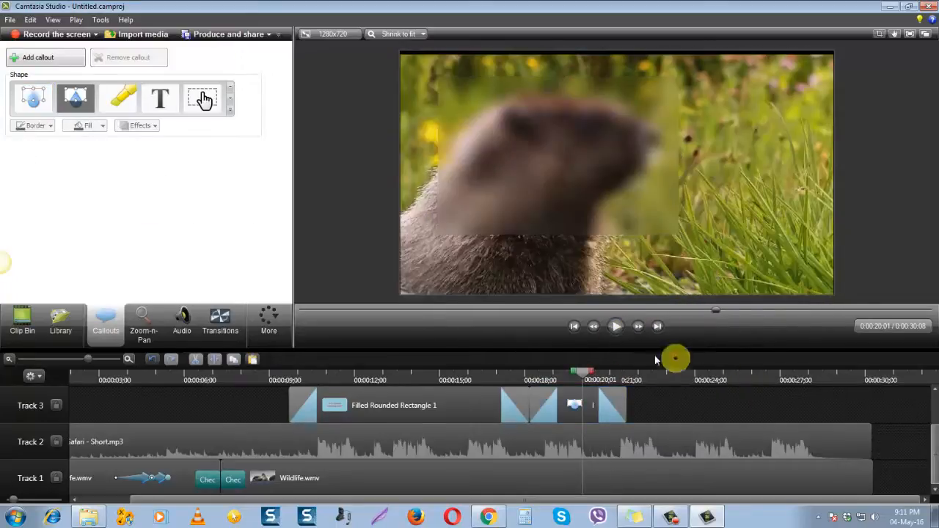
left_click(616, 332)
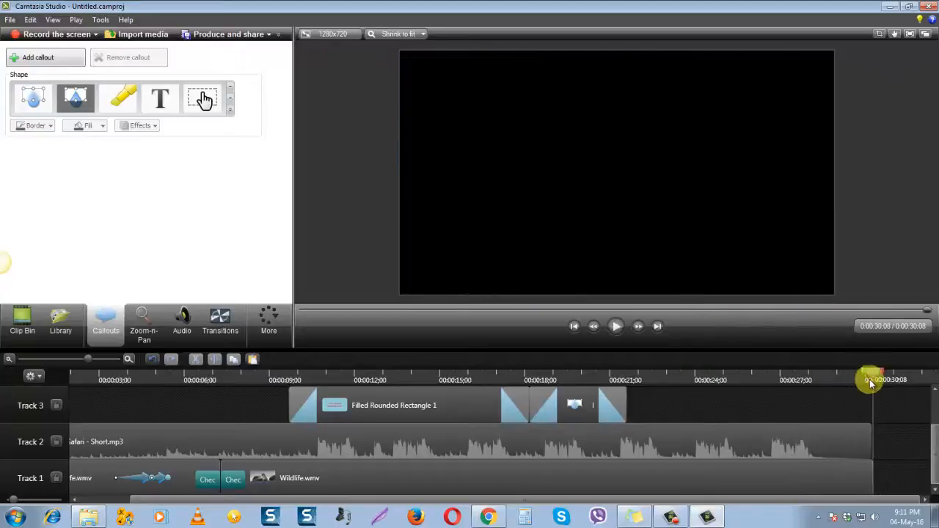
Play from about 0:00:22 and stop the playhead at 0:00:25;19 in the bird colony scene
left_click_drag(877, 379, 645, 390)
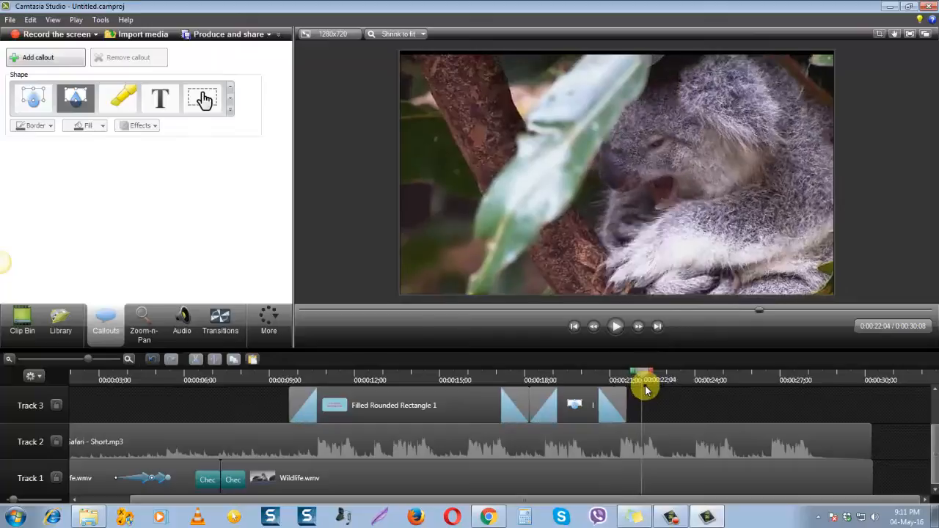
left_click(618, 328)
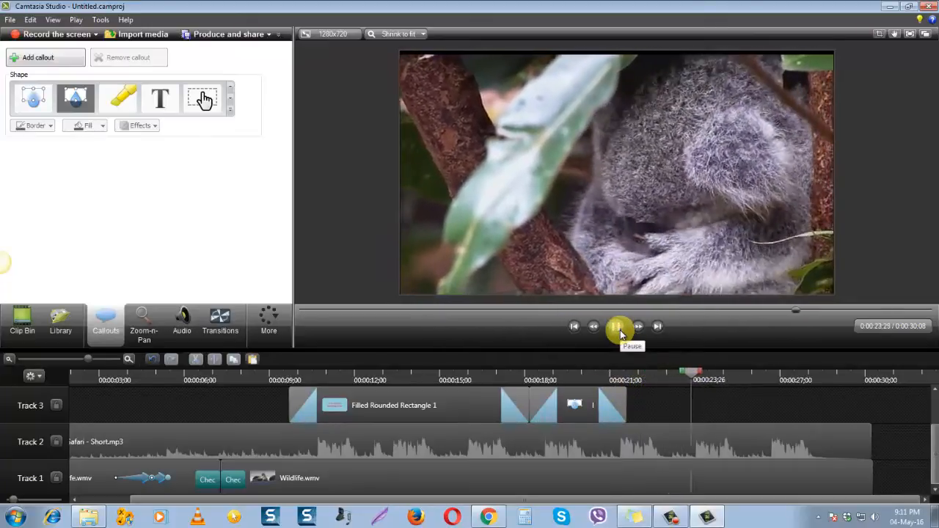
left_click(618, 330)
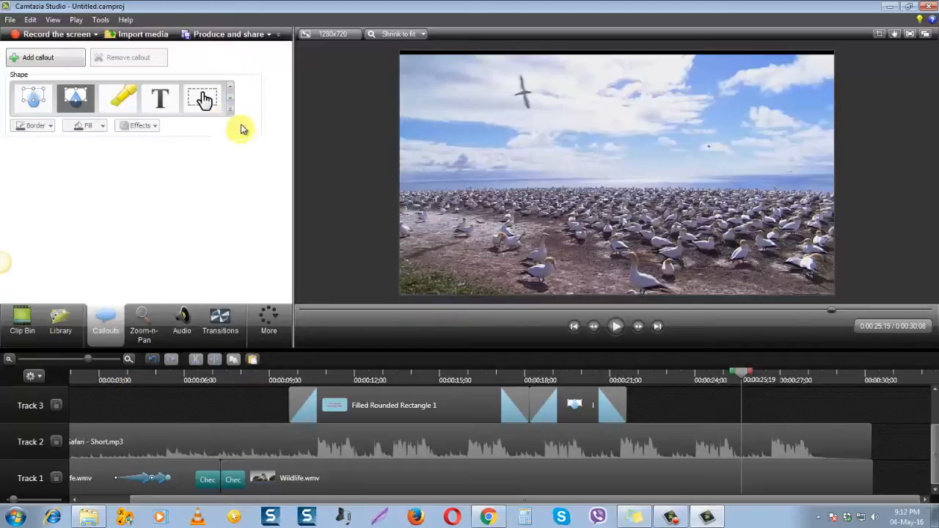
Browse the callout shapes and add a red Sketch Motion Arrow callout at 0:00:25;19 on Track 3
left_click(231, 103)
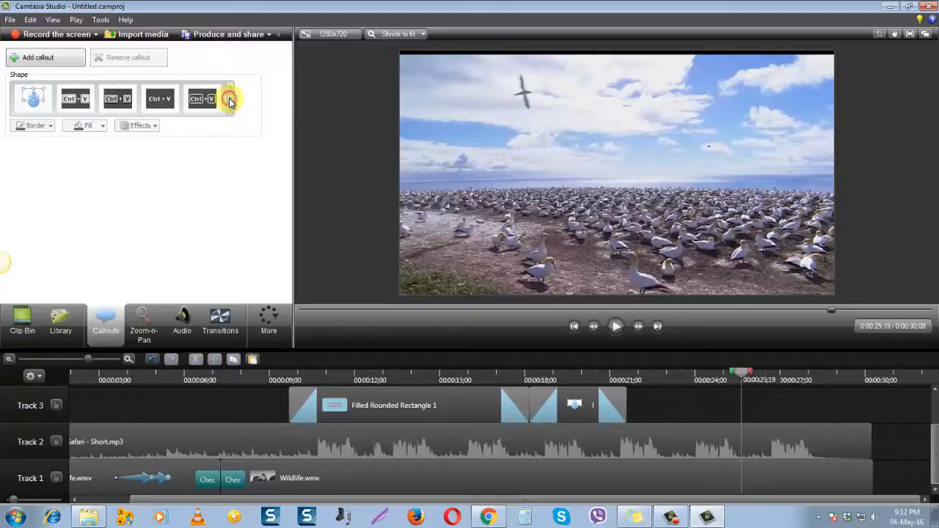
left_click(229, 88)
left_click(228, 88)
left_click(228, 88)
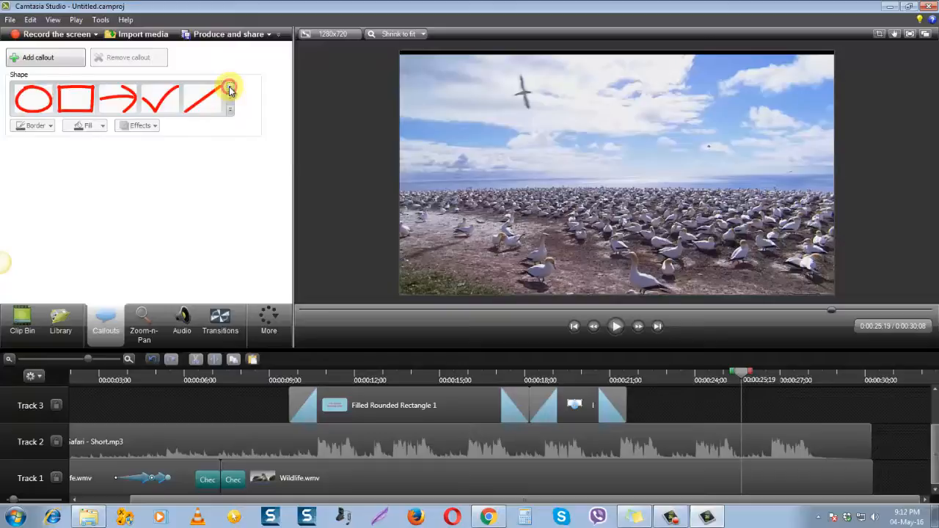
left_click(228, 88)
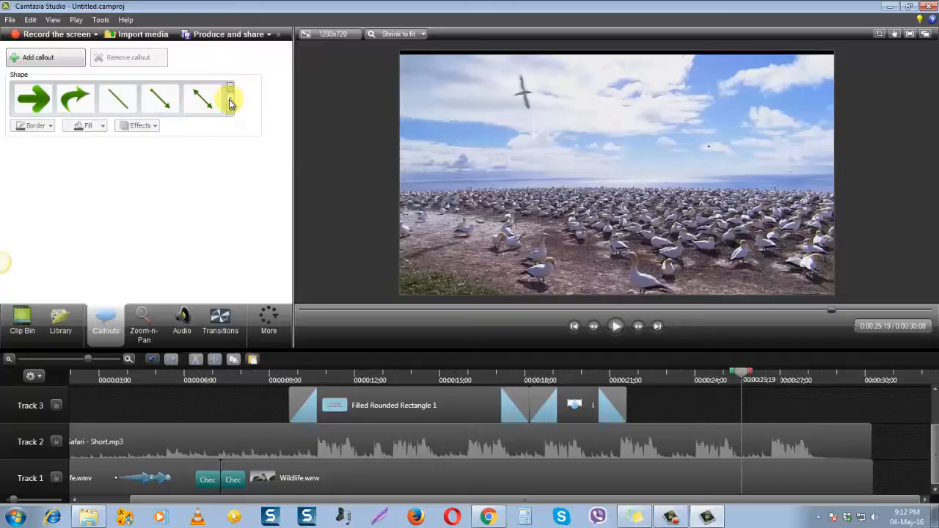
left_click(229, 103)
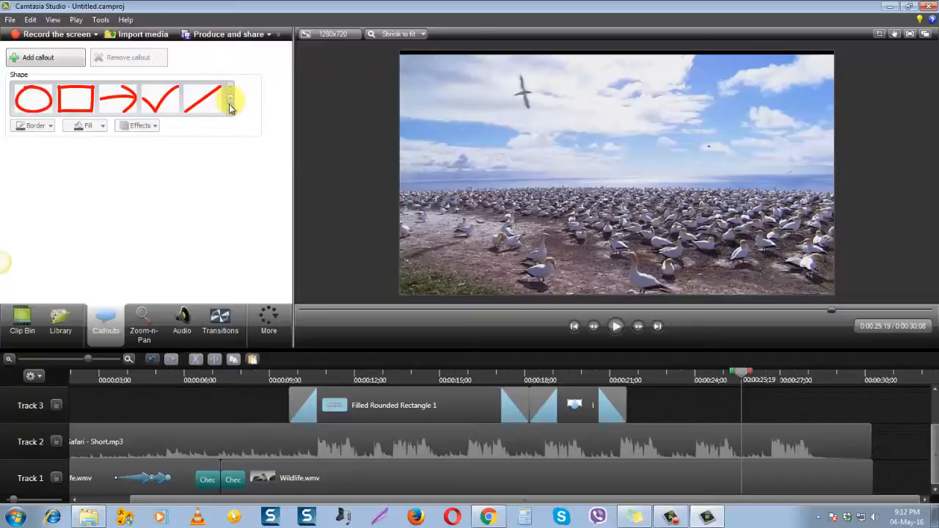
left_click(118, 99)
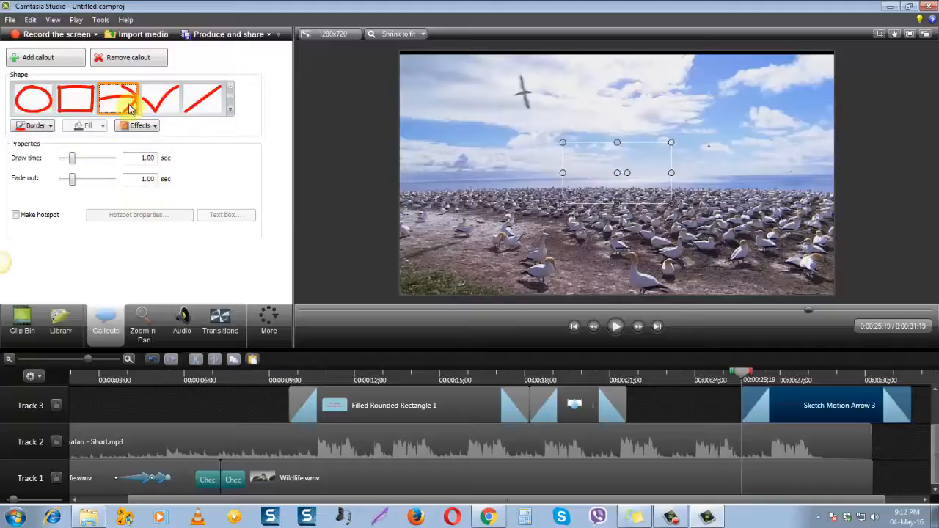
Move the arrow callout down over the bird colony, shorten it to about 3 seconds and place it on Track 3 ending at 0:00:25;19
mouse_move(602, 171)
left_mouse_down()
mouse_move(540, 195)
mouse_move(526, 234)
mouse_move(541, 258)
mouse_move(540, 215)
left_mouse_up()
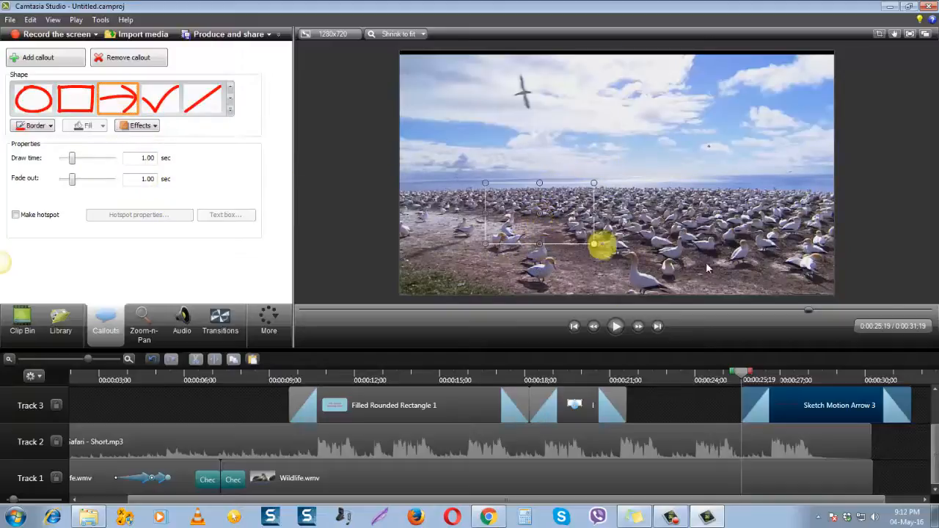
mouse_move(910, 402)
left_mouse_down()
mouse_move(824, 398)
mouse_move(695, 413)
mouse_move(716, 415)
mouse_move(655, 256)
mouse_move(712, 403)
mouse_move(701, 408)
mouse_move(709, 408)
left_mouse_up()
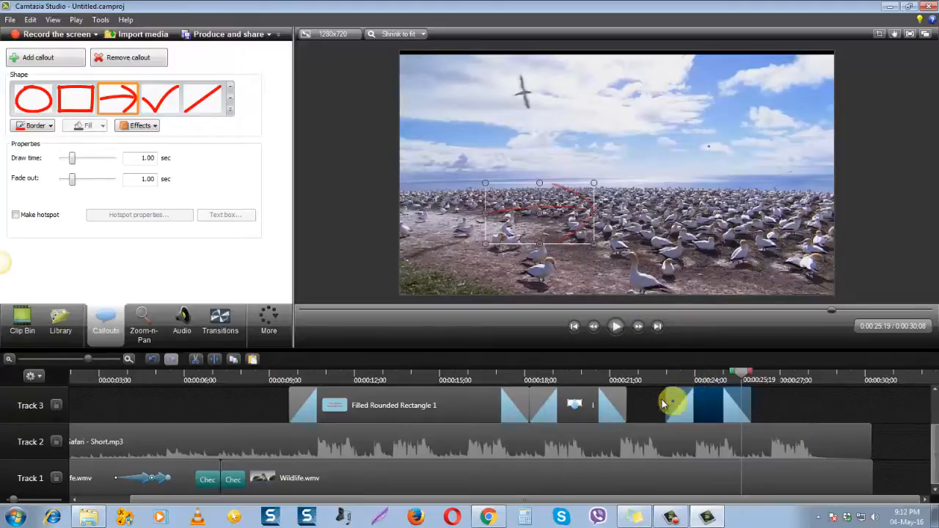
key("ctrl+z")
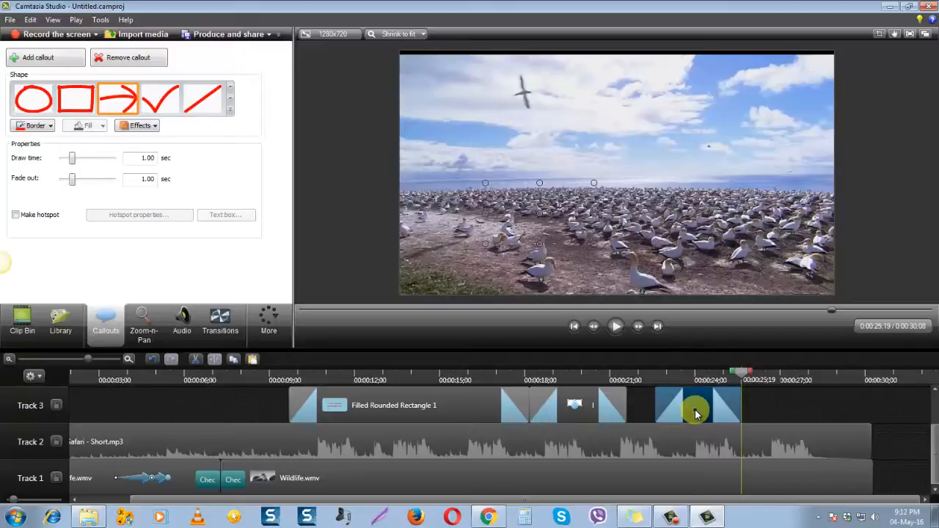
Preview the arrow callout from 0:00:19;18, trim its end to about 0:00:25 and play it back again from its start
mouse_move(740, 382)
left_mouse_down()
mouse_move(652, 380)
mouse_move(685, 380)
left_mouse_up()
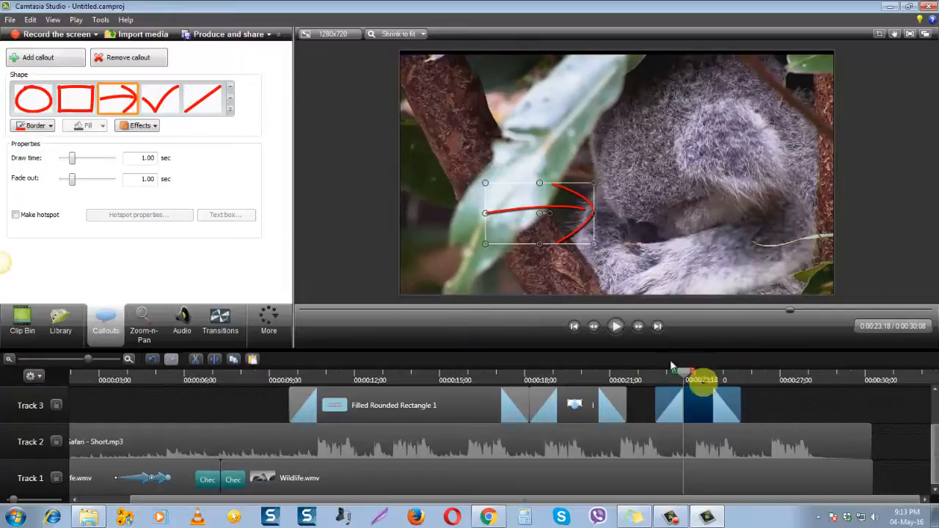
left_click_drag(687, 374, 574, 377)
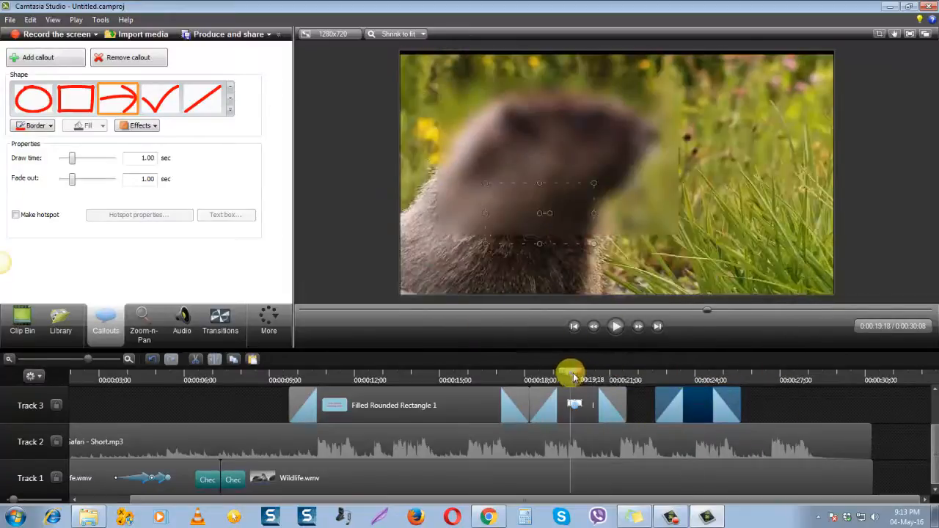
left_click(616, 330)
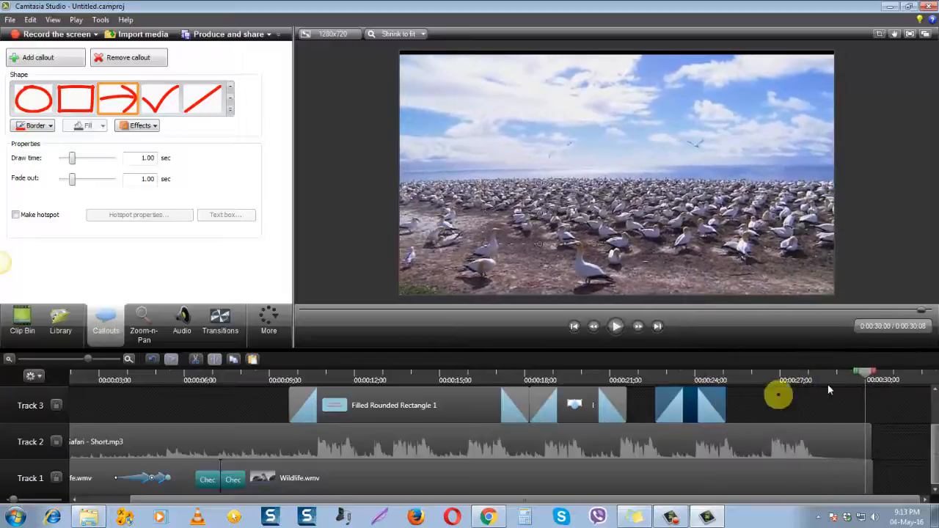
left_click_drag(865, 373, 653, 398)
left_click(616, 326)
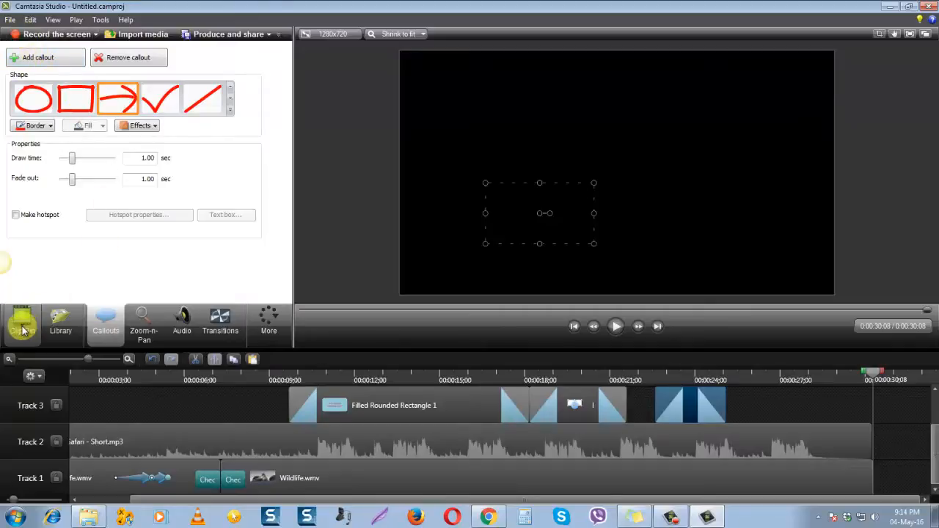
Import the PNG image "Bitmap in Untitled-1" from the Desktop into the Clip Bin
left_click(61, 317)
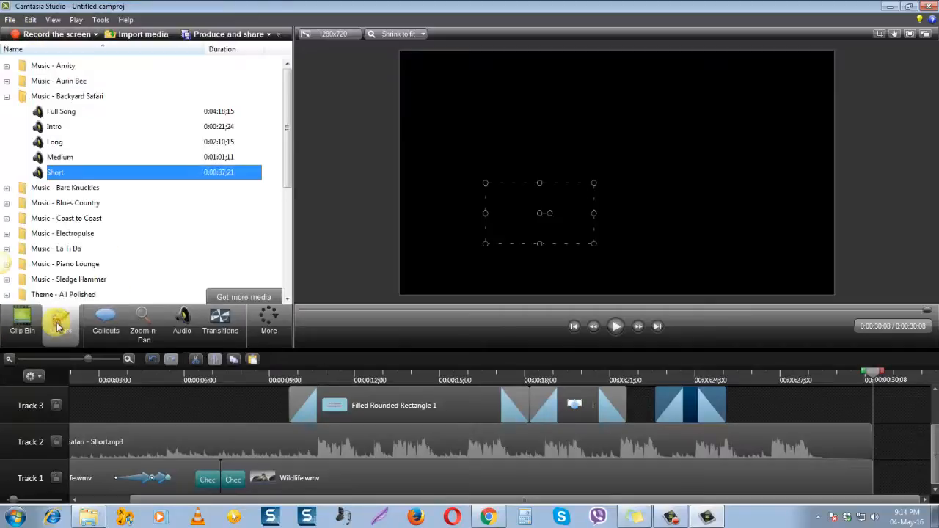
left_click(20, 330)
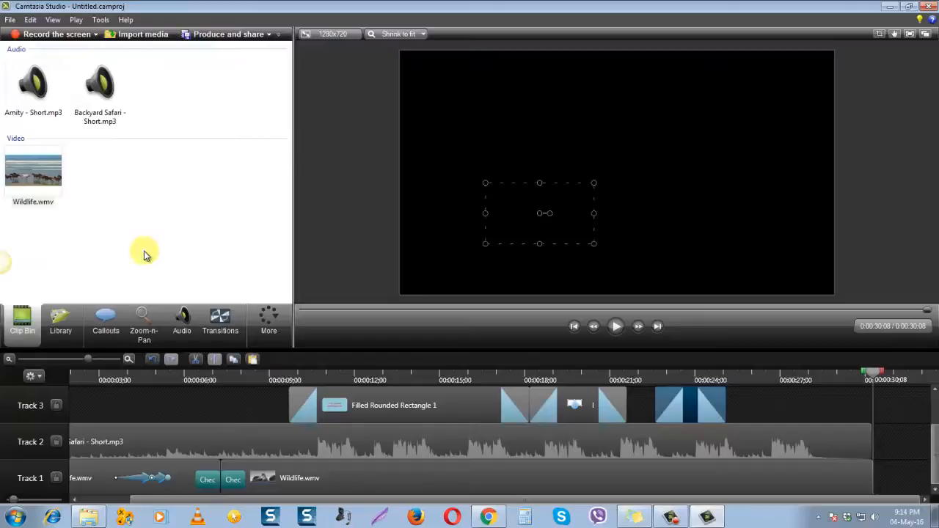
left_click(61, 319)
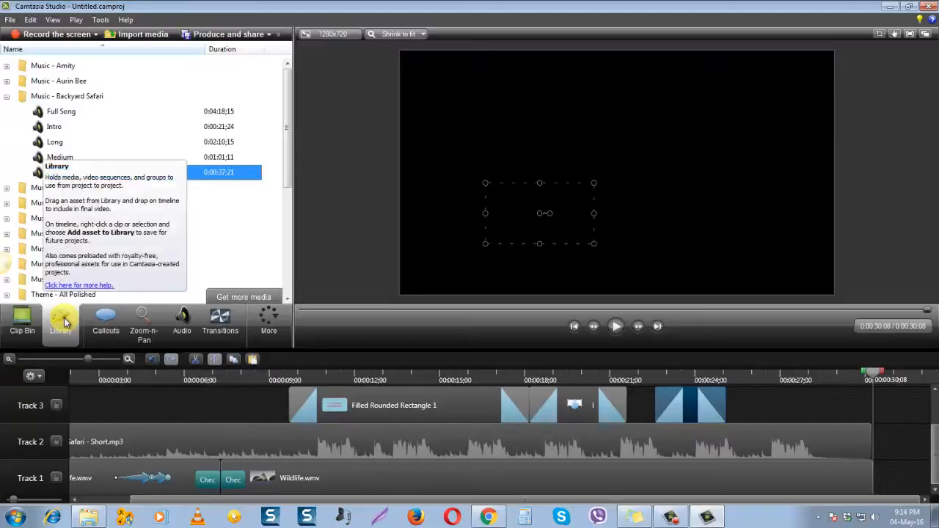
left_click(20, 326)
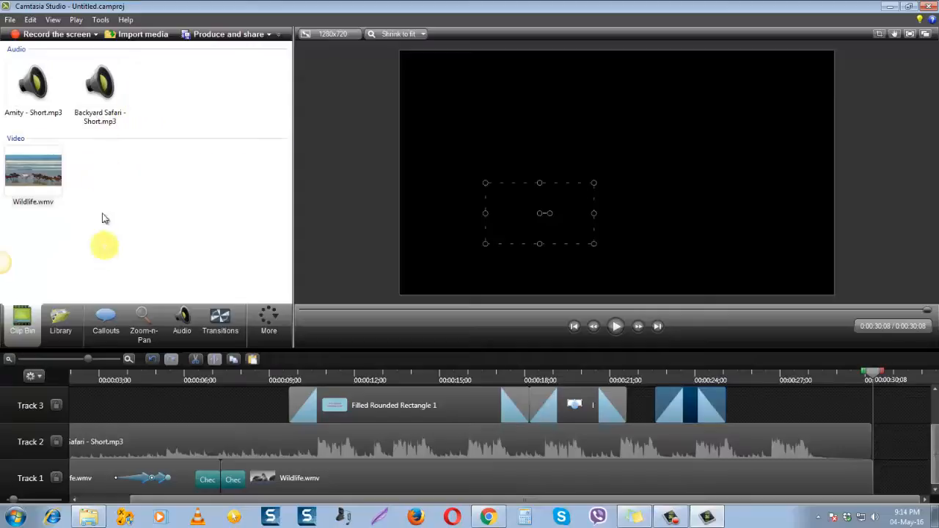
left_click(153, 37)
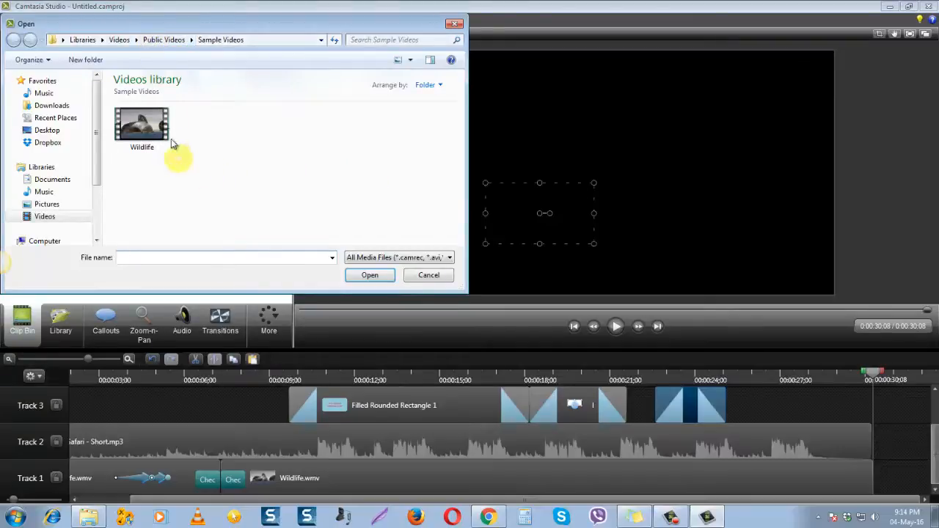
left_click(47, 130)
scroll(312, 175, "down", 2)
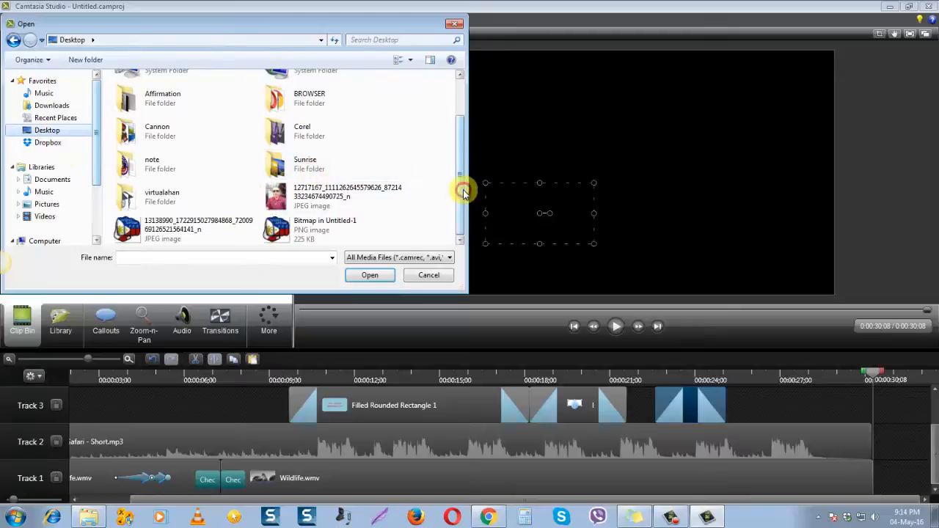
mouse_move(463, 190)
left_mouse_down()
mouse_move(463, 174)
mouse_move(465, 204)
left_mouse_up()
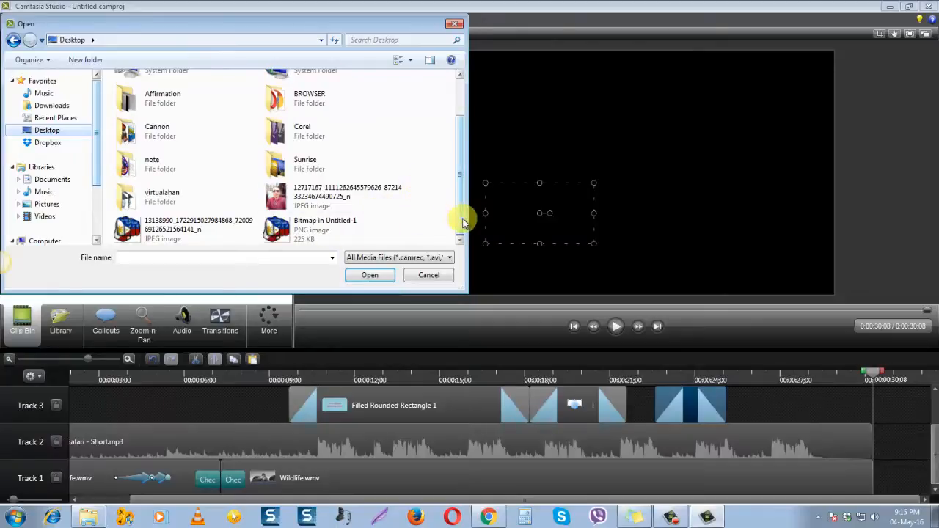
mouse_move(462, 220)
left_mouse_down()
mouse_move(459, 198)
mouse_move(456, 236)
left_mouse_up()
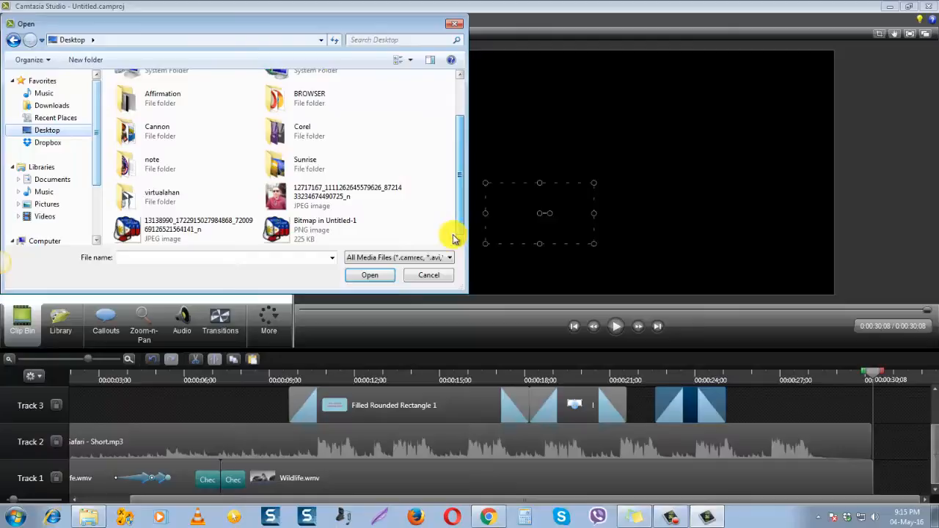
left_click(284, 232)
left_click(369, 274)
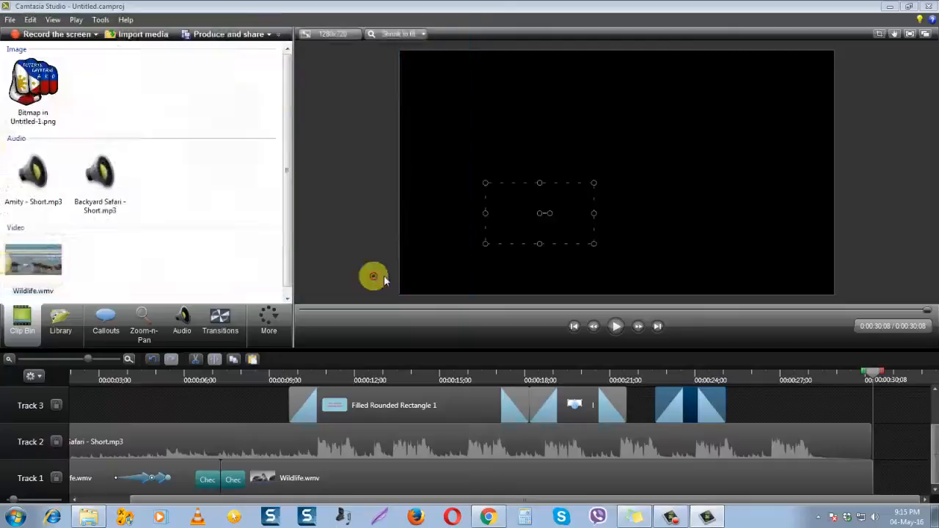
Add Bitmap in Untitled-1.png to Track 1 directly after the Wildlife.wmv clip, at 0:00:30;08
left_click(35, 83)
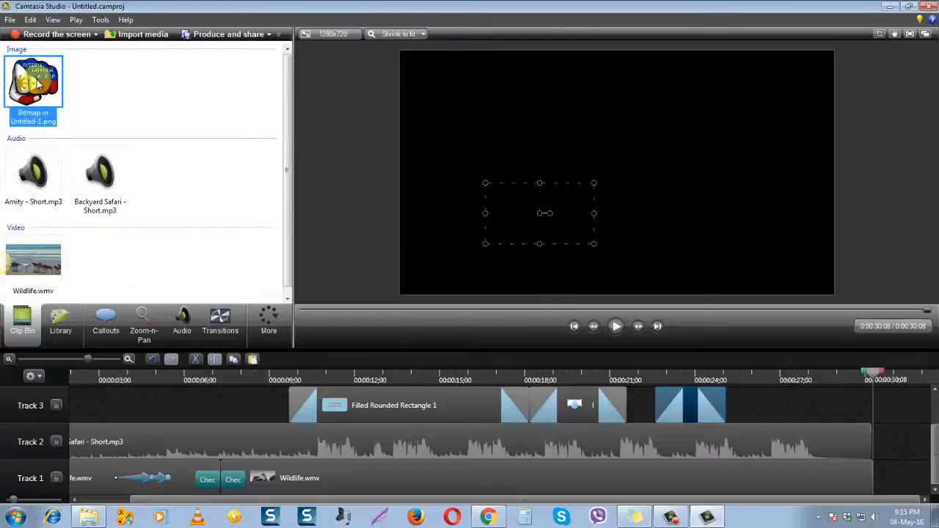
left_click_drag(37, 83, 891, 480)
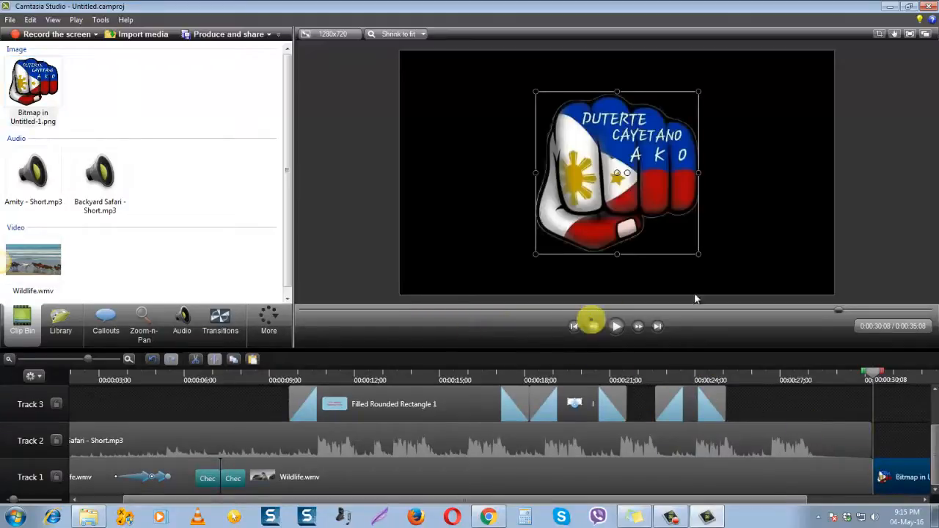
left_click(748, 254)
left_click(915, 483)
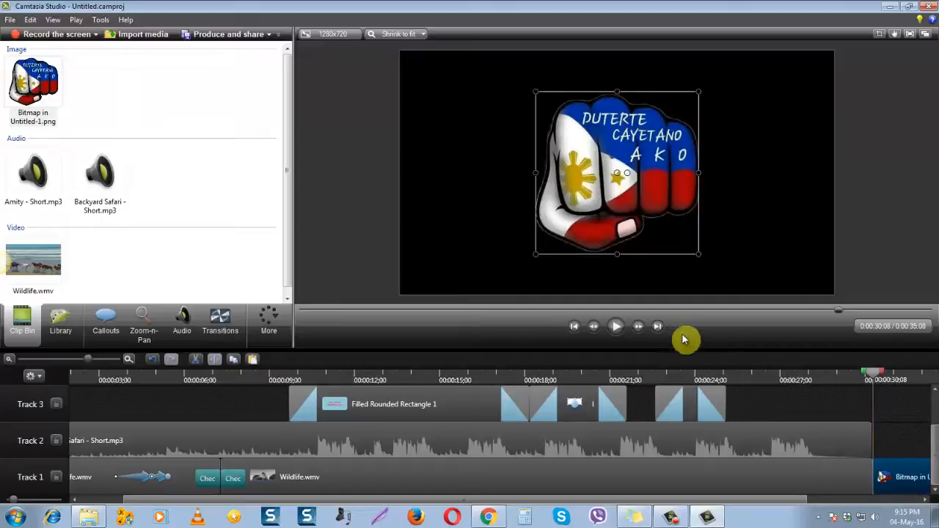
left_click(808, 214)
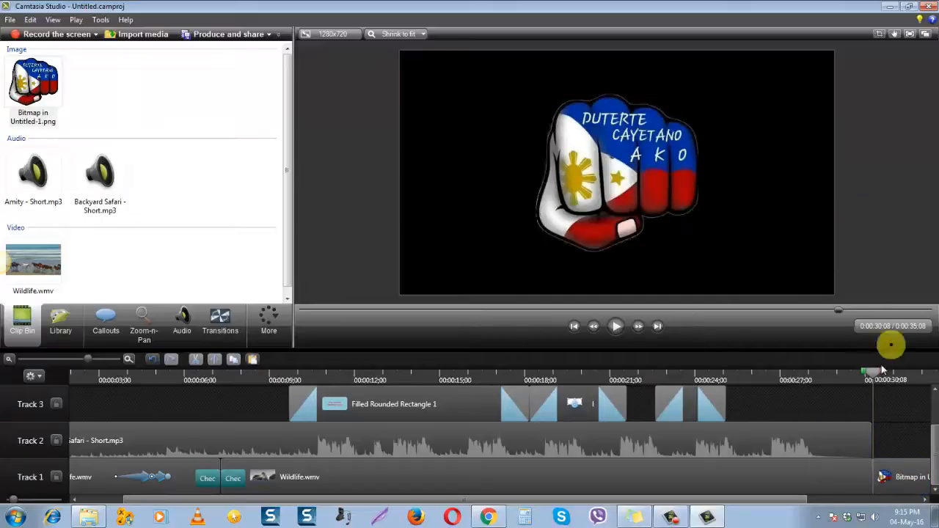
Inspect the image clip on Track 1 and play from 0:00:25;14 to check how the video passes into the image
left_click_drag(755, 501, 873, 498)
left_click(836, 478)
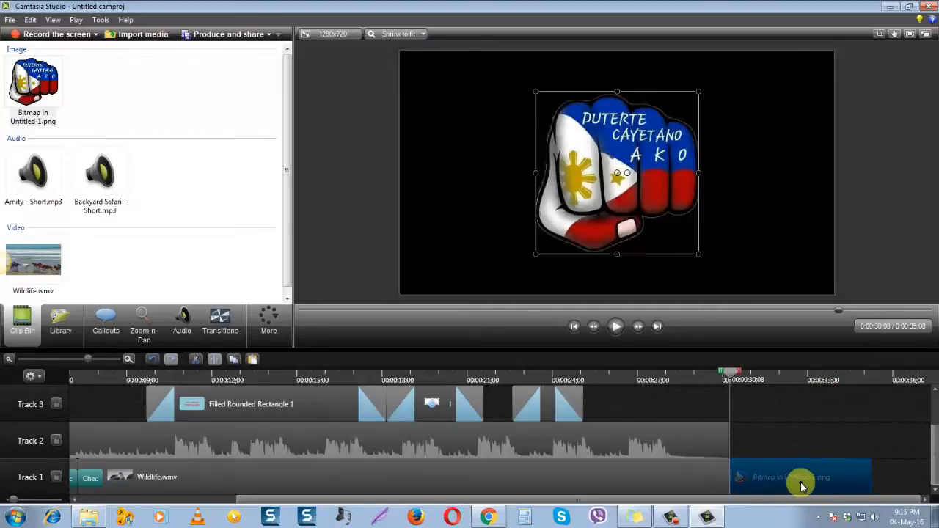
left_click(884, 243)
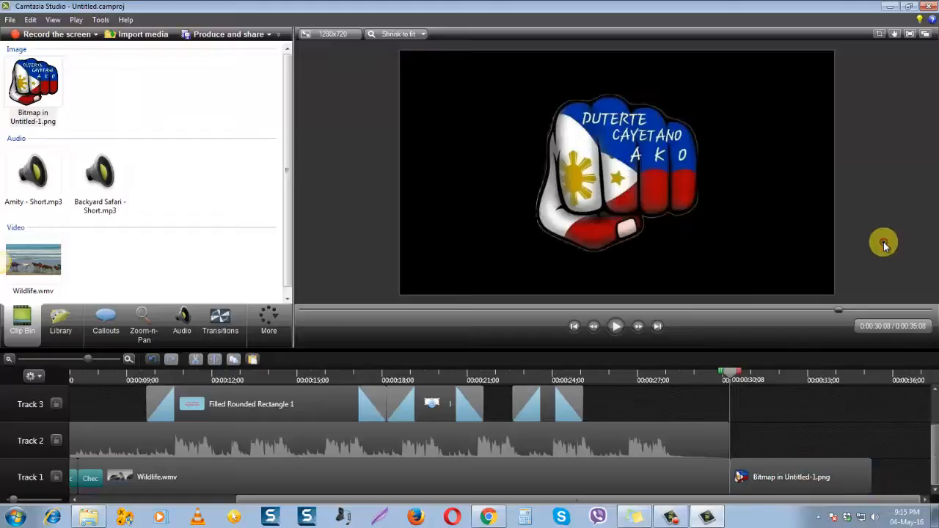
left_click(799, 482)
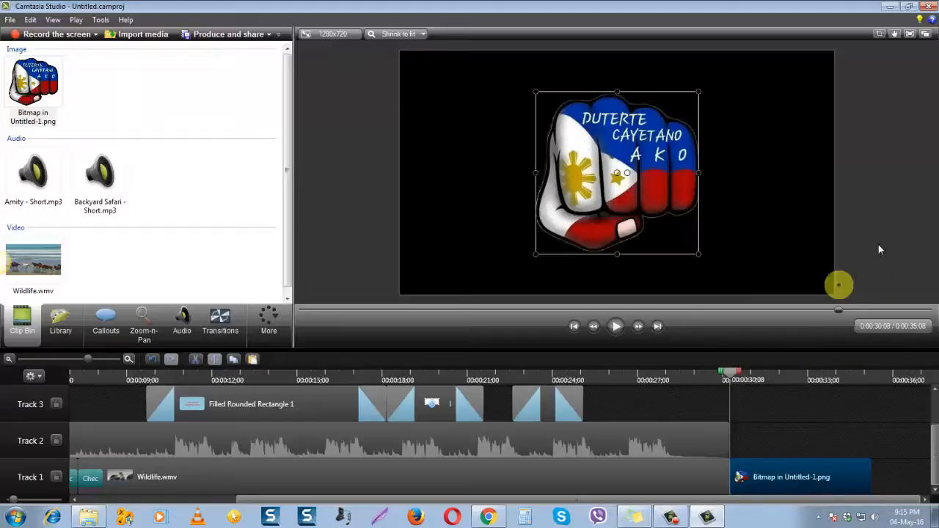
left_click(909, 219)
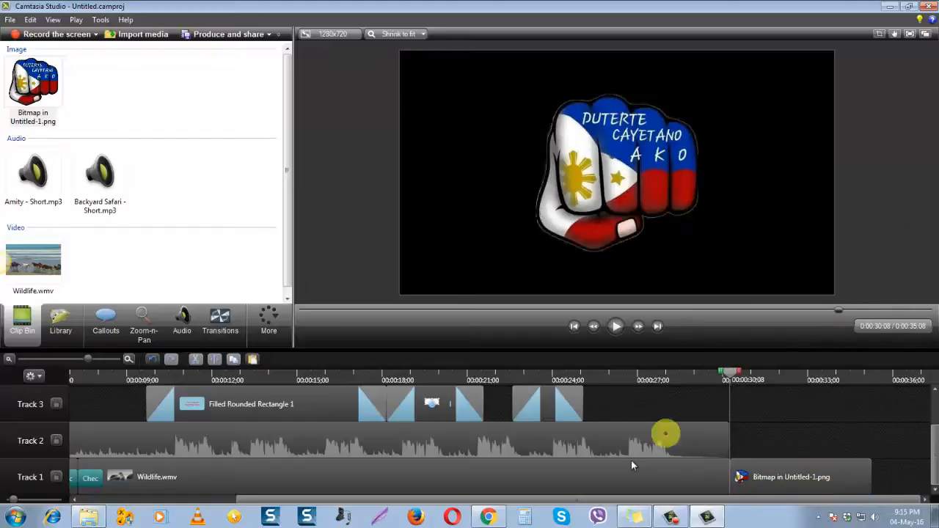
left_click(594, 376)
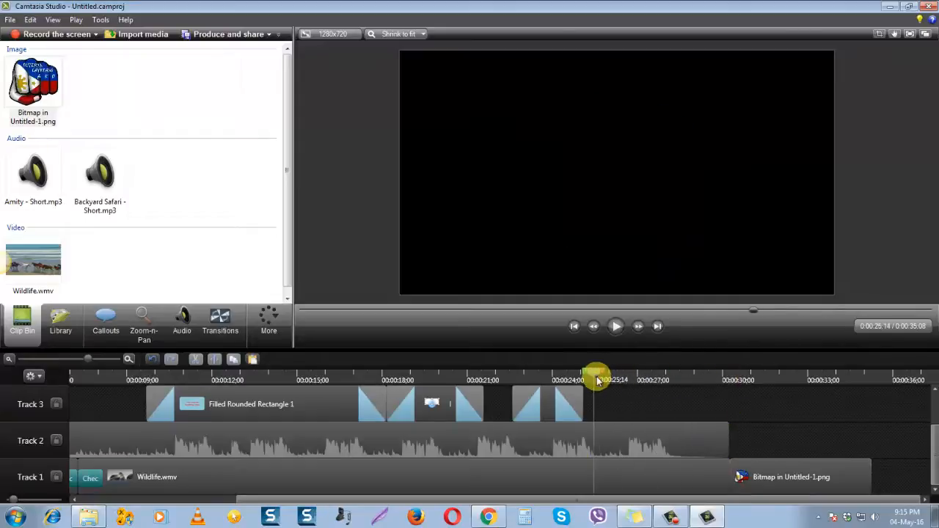
left_click(620, 327)
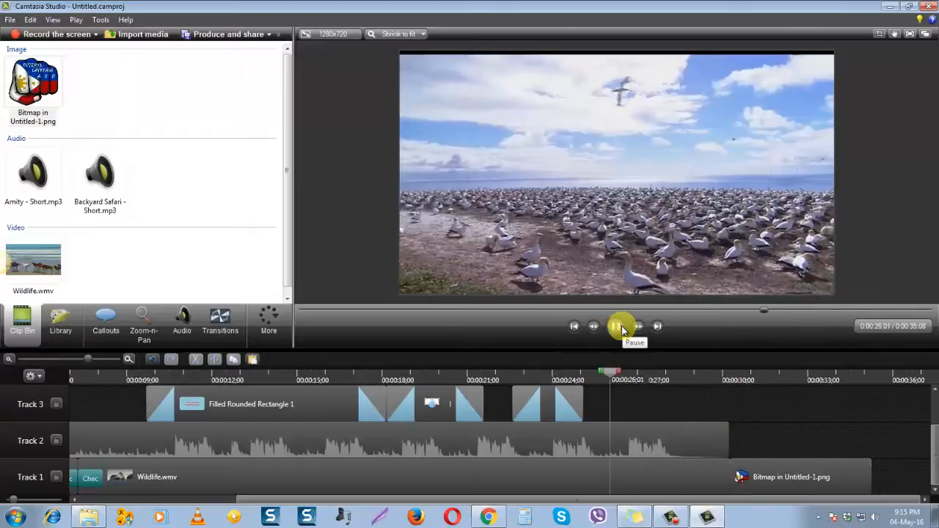